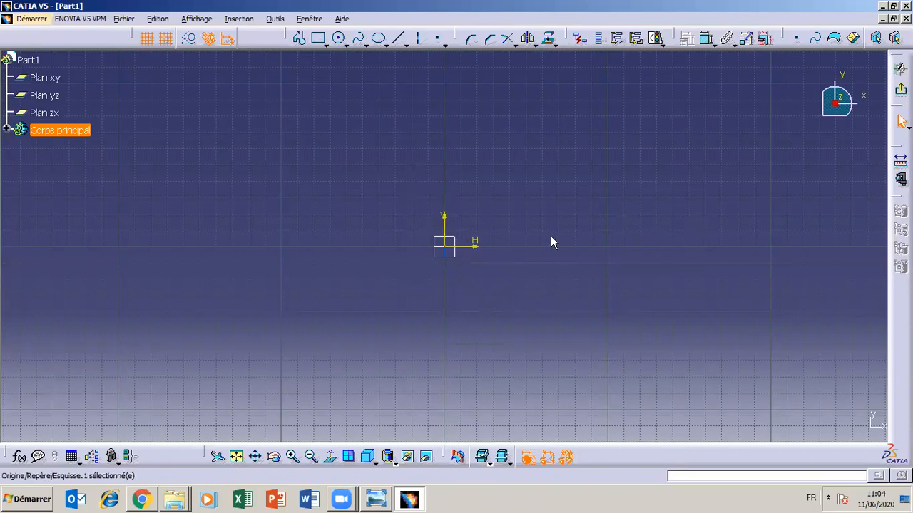
- Sketch a circle centred on the sketch origin with a radius of about 50 mm
{"action": "left_click", "coordinate": [606, 247]}
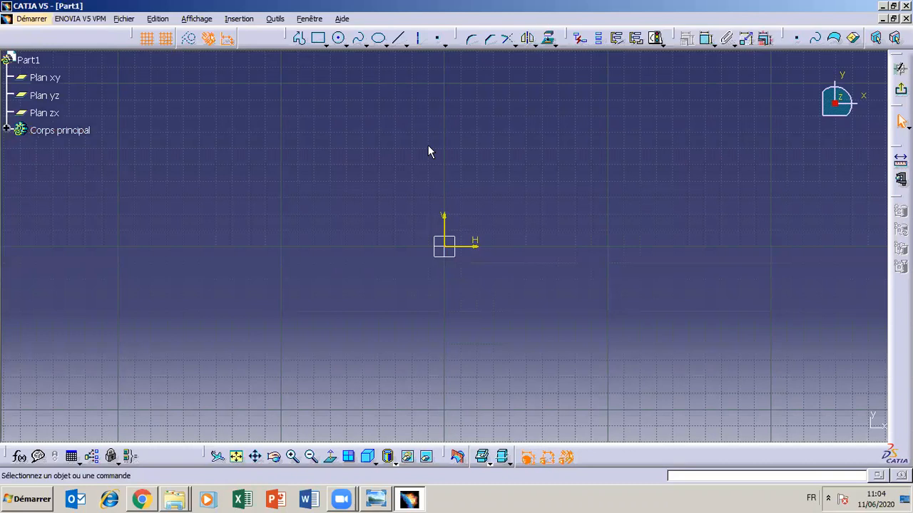
{"action": "left_click", "coordinate": [340, 38]}
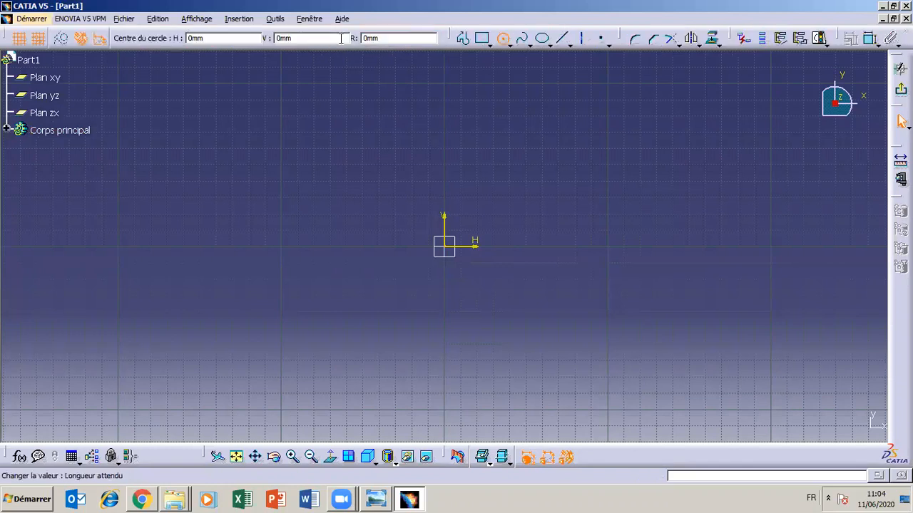
{"action": "left_click", "coordinate": [445, 247]}
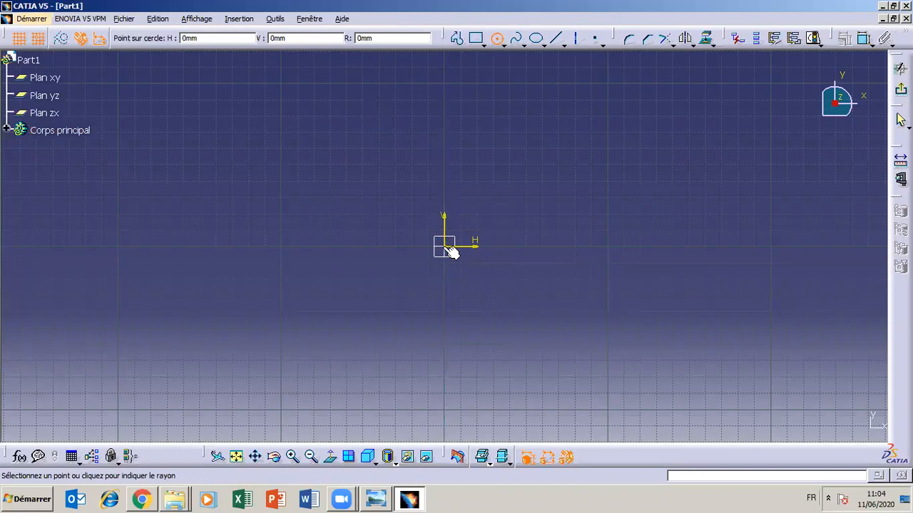
{"action": "left_click", "coordinate": [499, 308]}
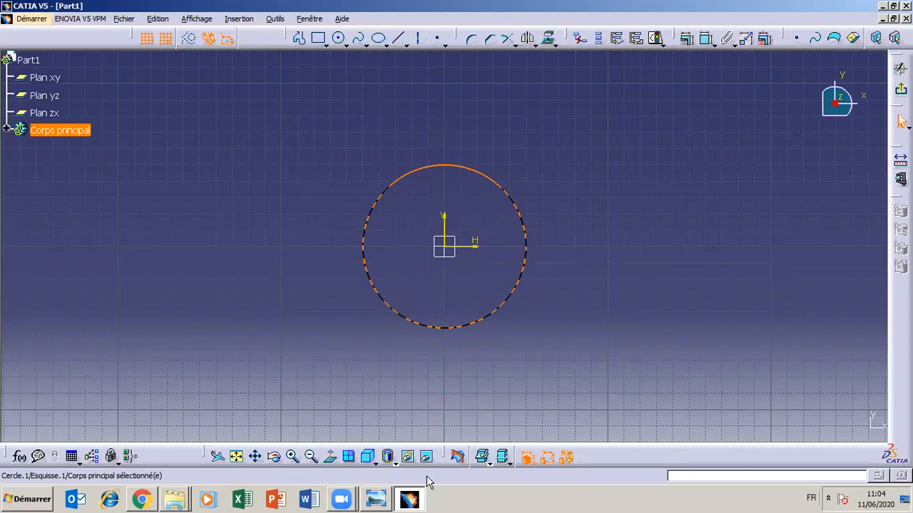
- Check the TP3 reference drawing, add a diameter dimension to the circle and set it to 30 mm
{"action": "left_click", "coordinate": [414, 502]}
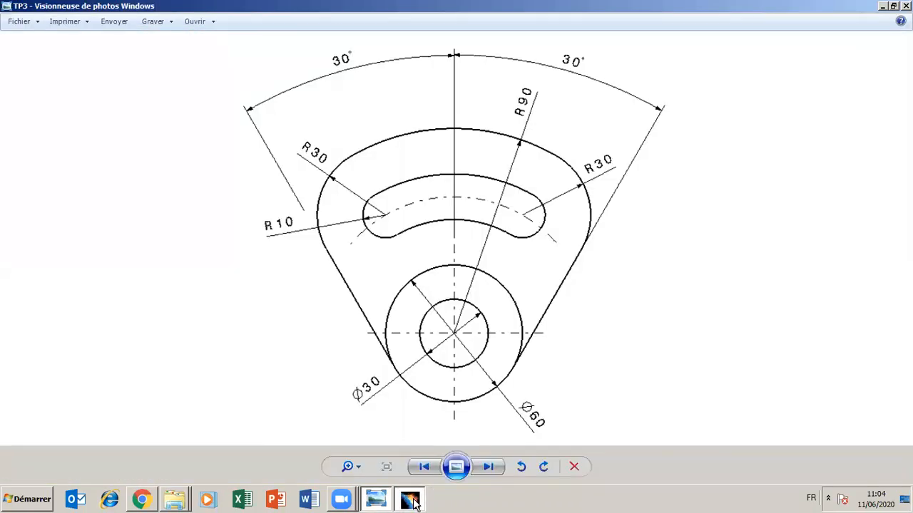
{"action": "left_click", "coordinate": [412, 500]}
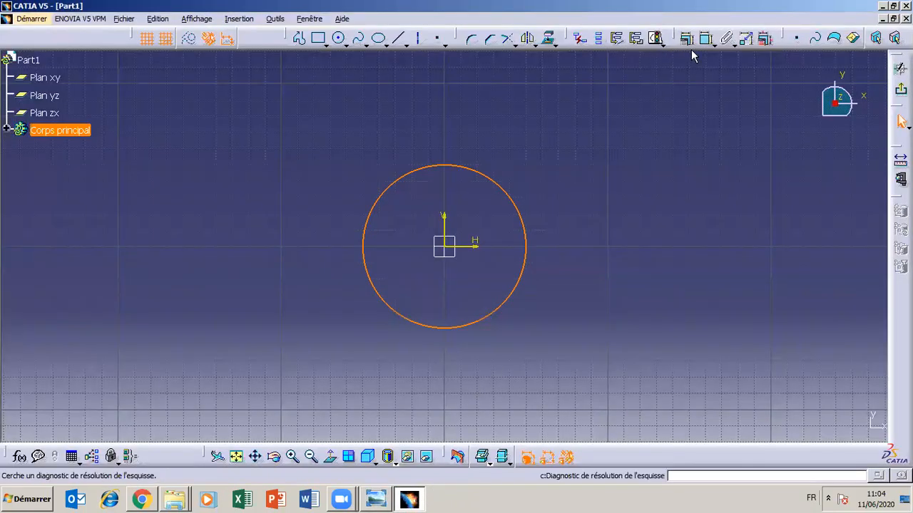
{"action": "left_click", "coordinate": [706, 38]}
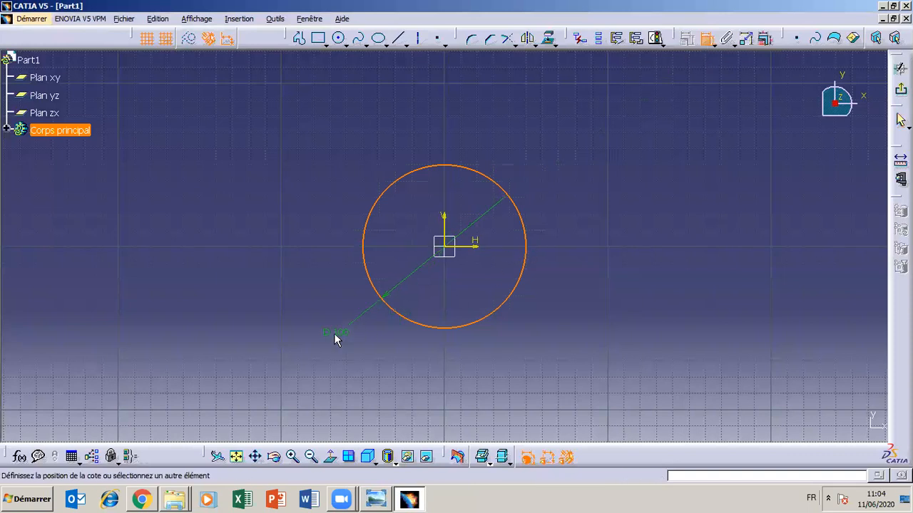
{"action": "double_click", "coordinate": [315, 333]}
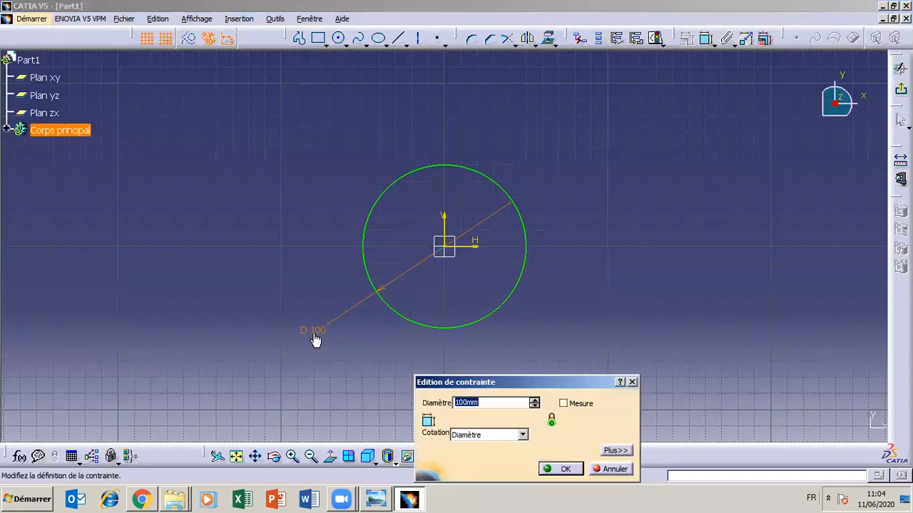
{"action": "type", "text": "30"}
{"action": "left_click", "coordinate": [561, 468]}
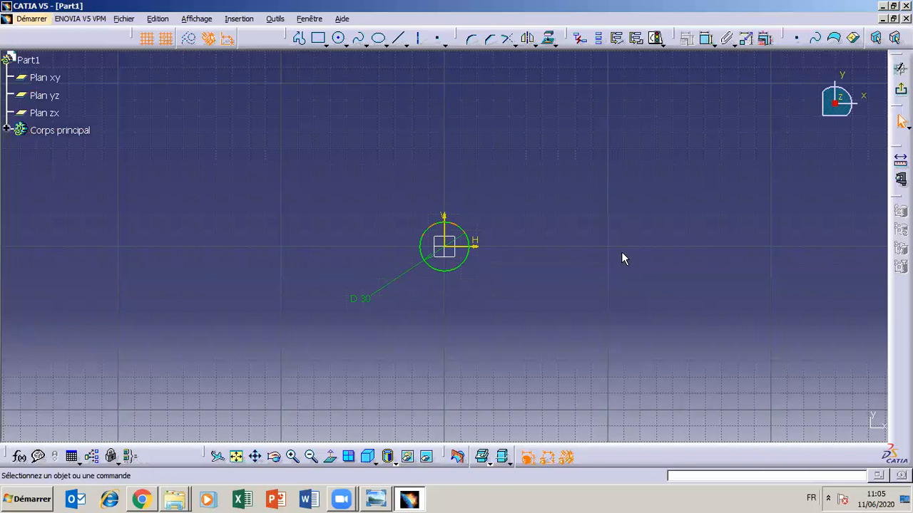
- Undo the circle at the origin together with its diameter dimension
{"action": "key", "text": "ctrl+z"}
{"action": "key", "text": "ctrl+z"}
{"action": "key", "text": "ctrl+z"}
{"action": "key", "text": "ctrl+z"}
{"action": "key", "text": "ctrl+z"}
{"action": "left_click", "coordinate": [338, 38]}
{"action": "left_click", "coordinate": [641, 246]}
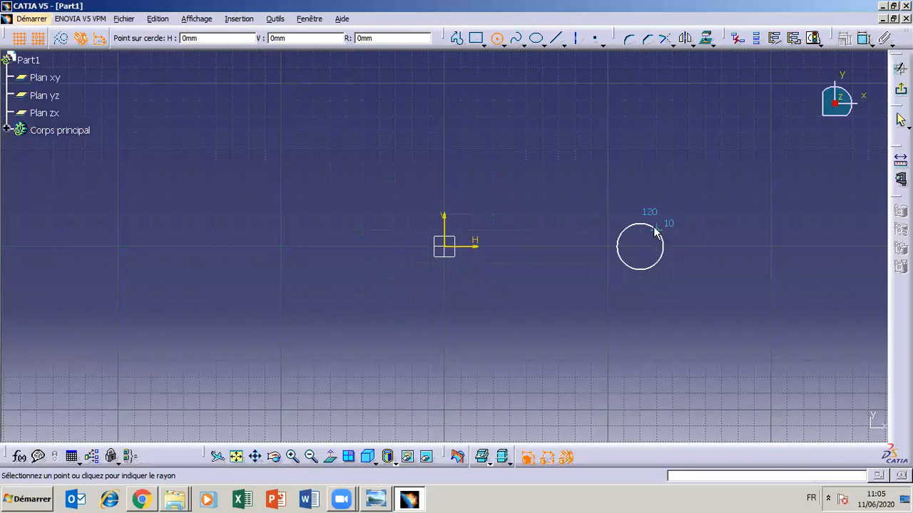
{"action": "key", "text": "Escape"}
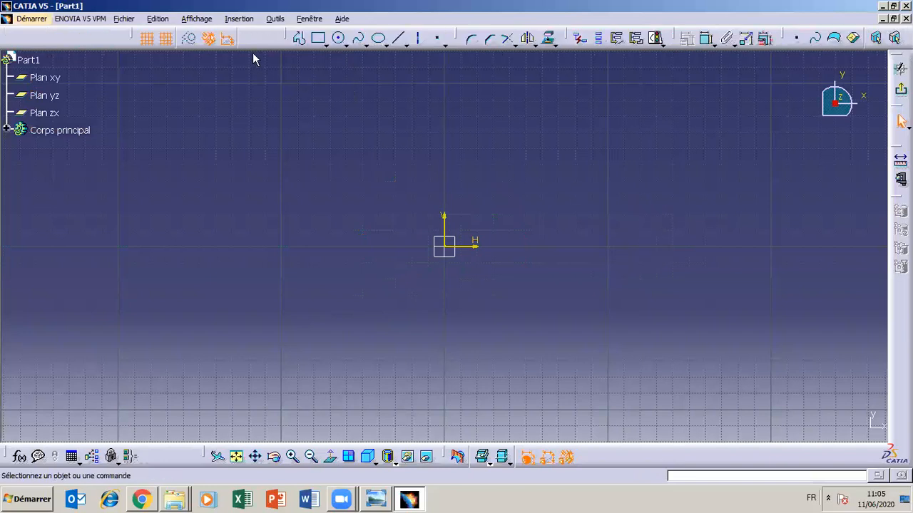
- Sketch a circle about 40 mm in diameter away from the origin, above and to the right of it
{"action": "left_click", "coordinate": [338, 38]}
{"action": "left_click", "coordinate": [634, 201]}
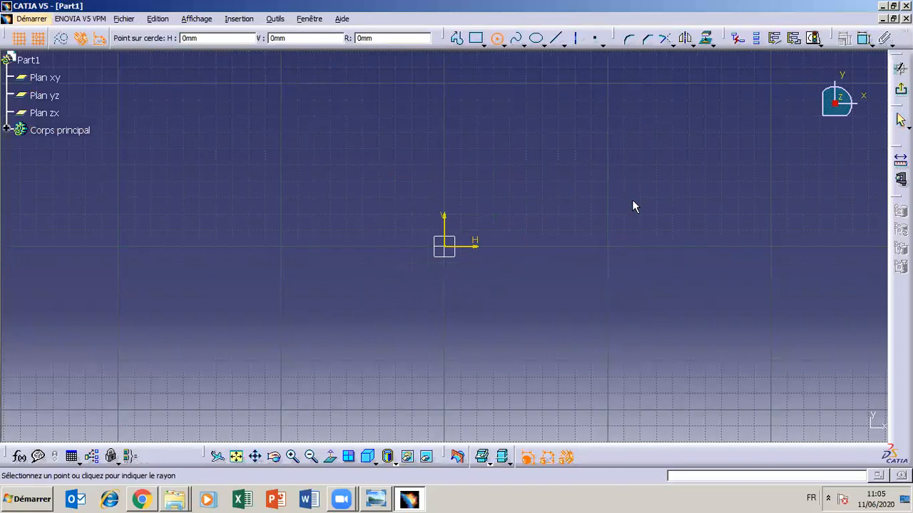
{"action": "left_click", "coordinate": [640, 229]}
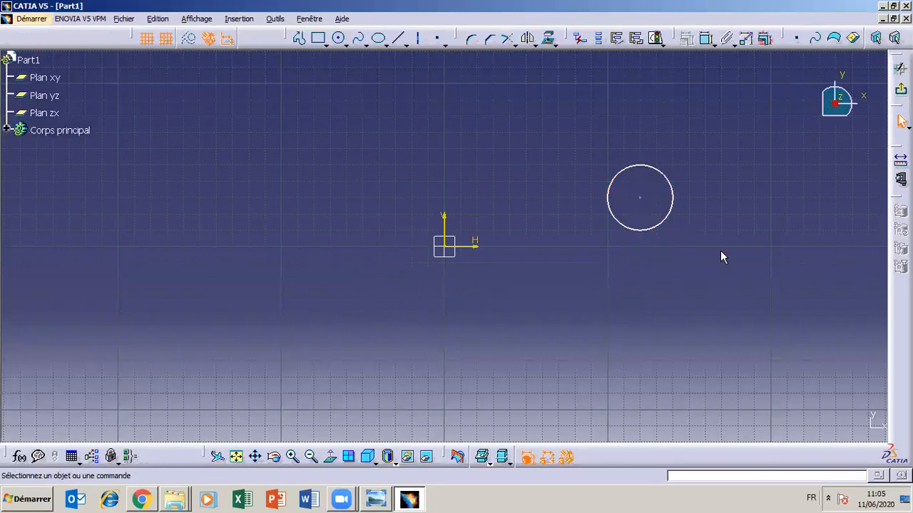
- Dimension the circle's diameter and set it to 30 mm
{"action": "left_click", "coordinate": [706, 38]}
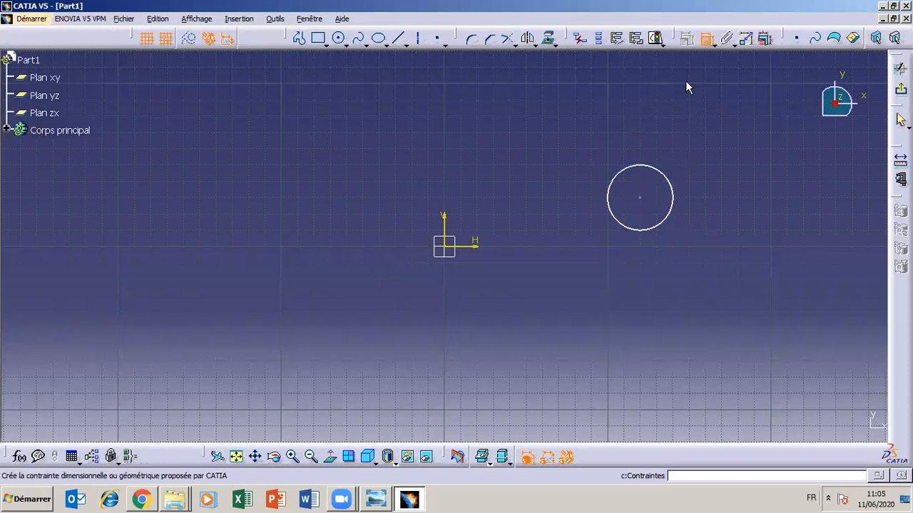
{"action": "left_click", "coordinate": [652, 171]}
{"action": "left_click", "coordinate": [699, 139]}
{"action": "double_click", "coordinate": [699, 142]}
{"action": "type", "text": "30"}
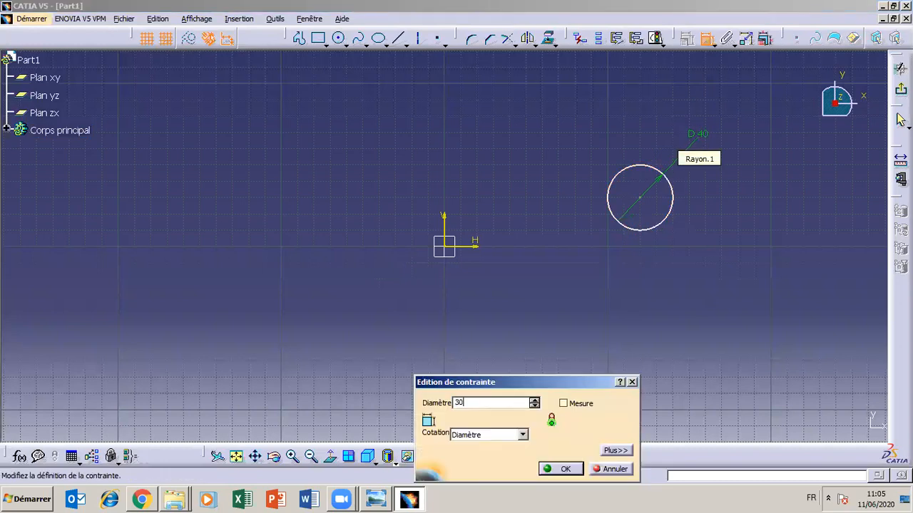
{"action": "left_click", "coordinate": [560, 469]}
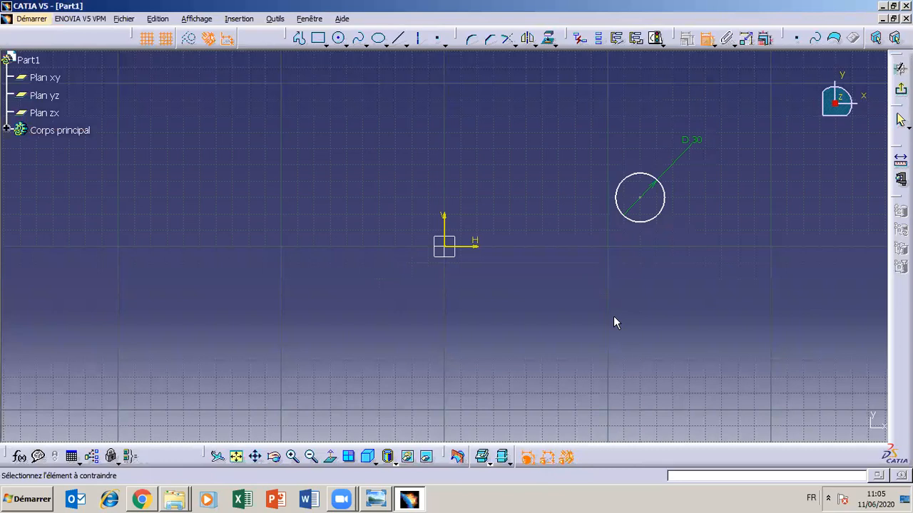
- Undo the last diameter change and move the unconstrained circle a little higher in the sketch
{"action": "left_click", "coordinate": [635, 184]}
{"action": "key", "text": "ctrl+z"}
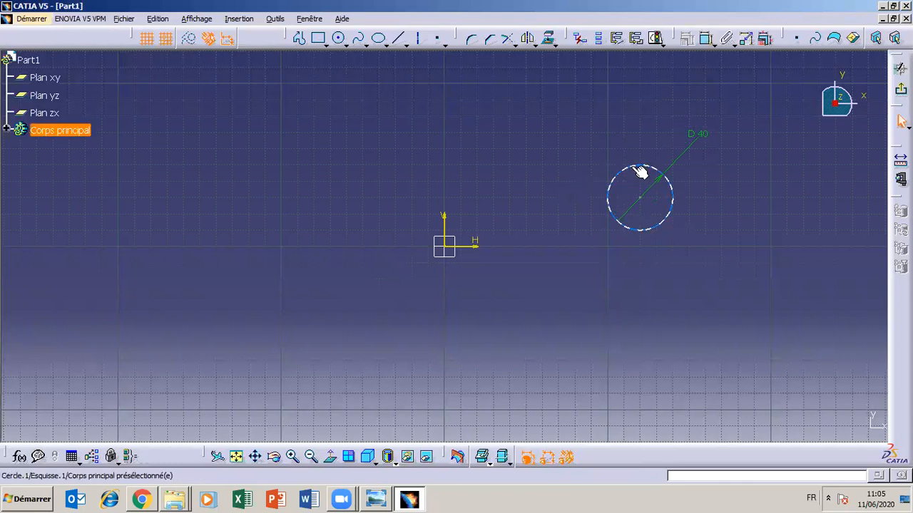
{"action": "left_click_drag", "start_coordinate": [640, 171], "coordinate": [622, 131]}
{"action": "left_click", "coordinate": [626, 148]}
- Apply a coincidence constraint between the circle's centre and the sketch origin, and undo it
{"action": "left_click", "coordinate": [632, 164]}
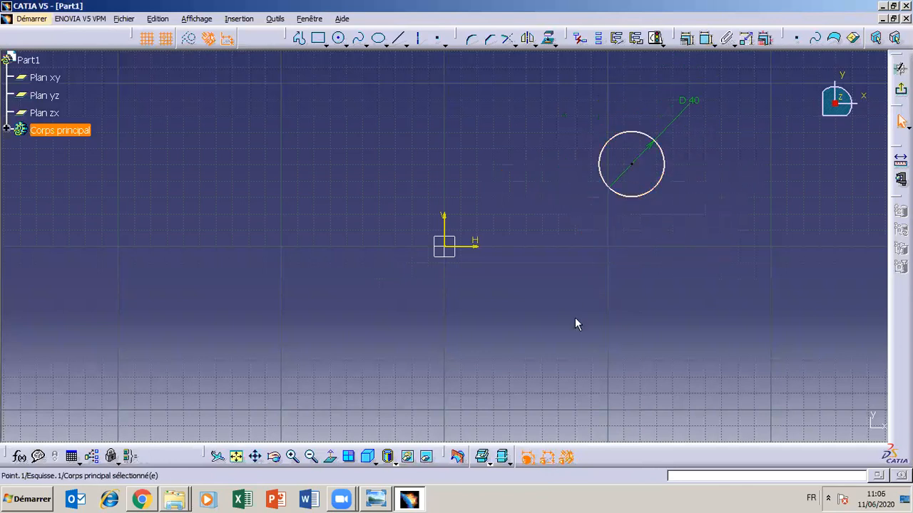
{"action": "left_click", "coordinate": [449, 251], "text": "ctrl"}
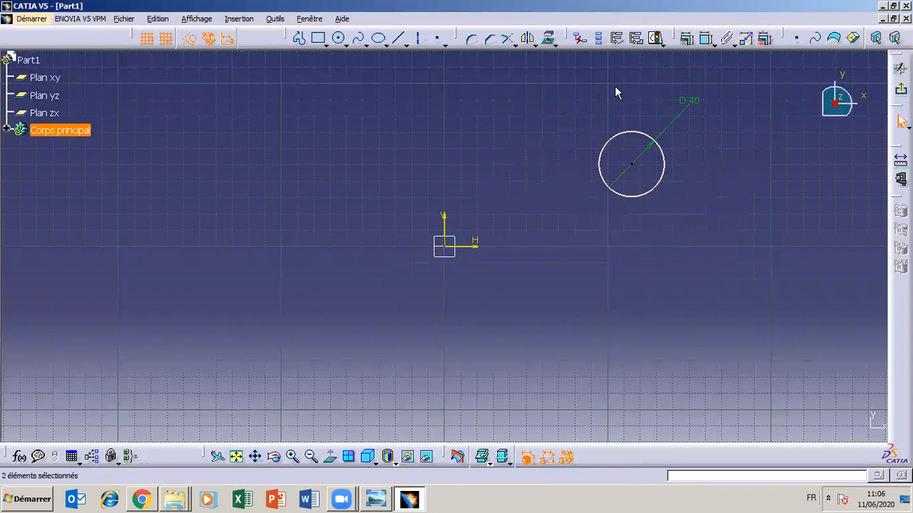
{"action": "left_click", "coordinate": [685, 37]}
{"action": "left_click", "coordinate": [577, 315]}
{"action": "left_click", "coordinate": [571, 432]}
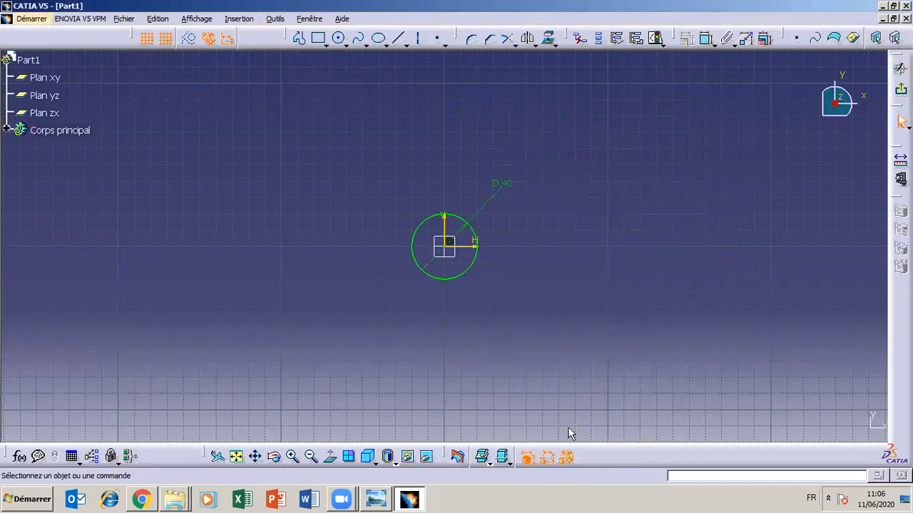
{"action": "key", "text": "ctrl+z"}
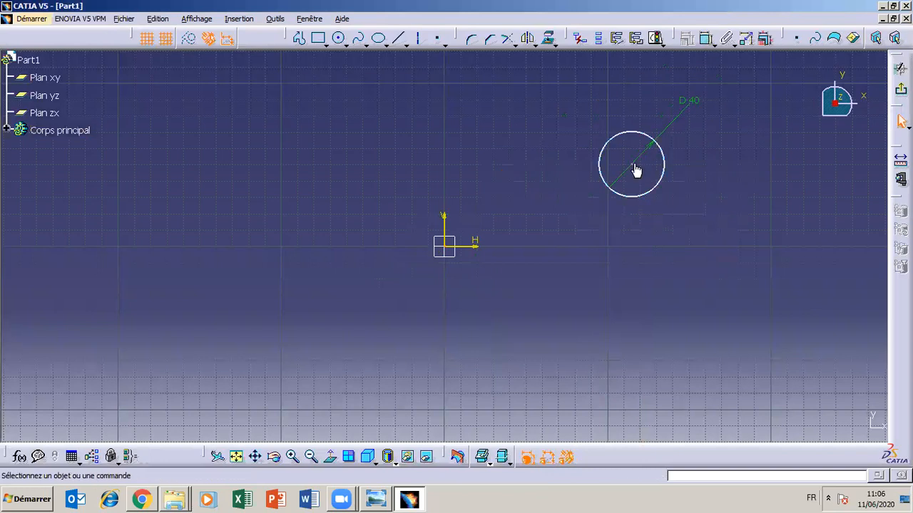
- Dimension the vertical distance between the circle's centre and the horizontal axis, keeping the proposed value
{"action": "left_click", "coordinate": [705, 40]}
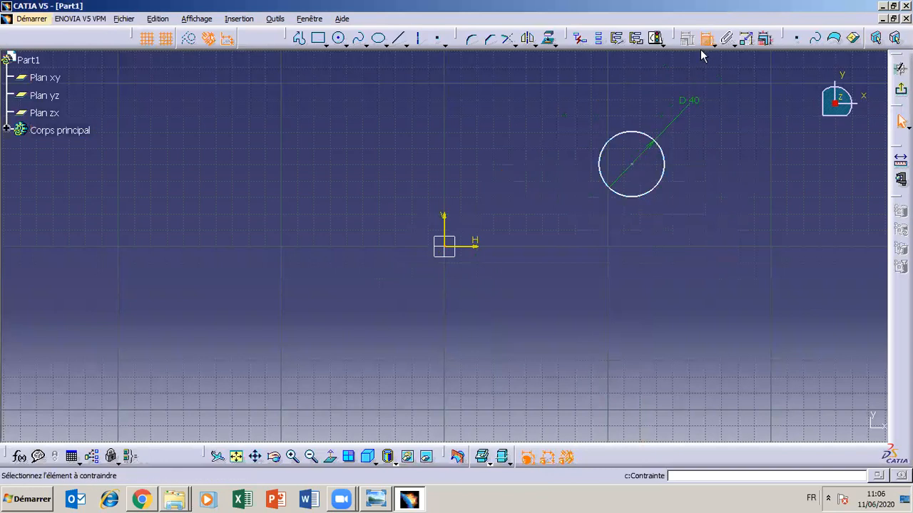
{"action": "left_click", "coordinate": [634, 164]}
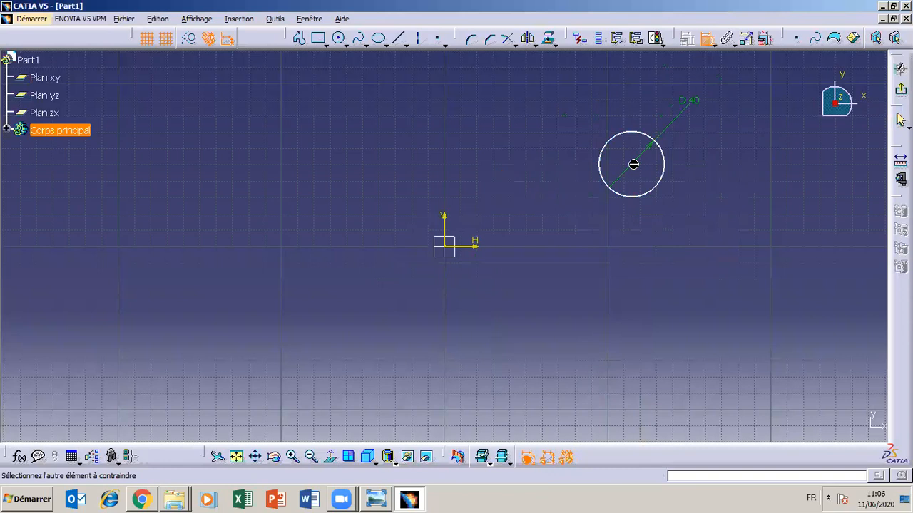
{"action": "left_click", "coordinate": [472, 248]}
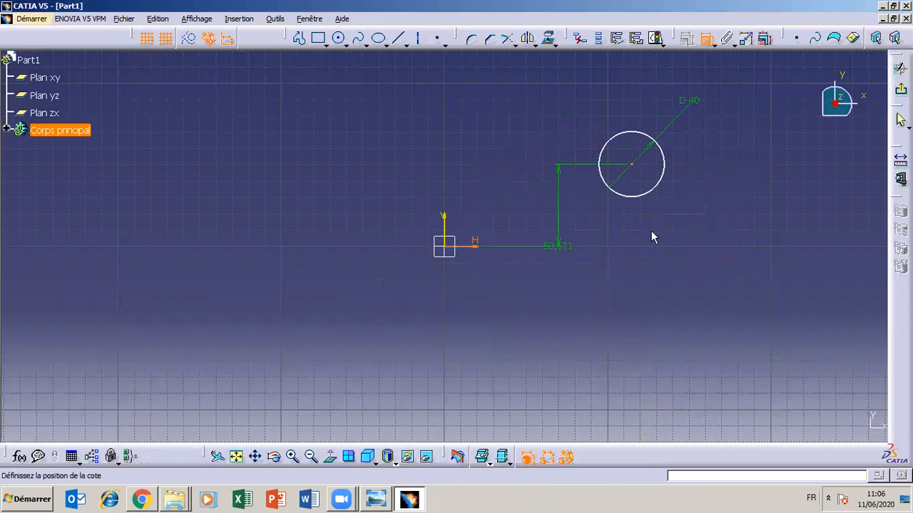
{"action": "double_click", "coordinate": [713, 223]}
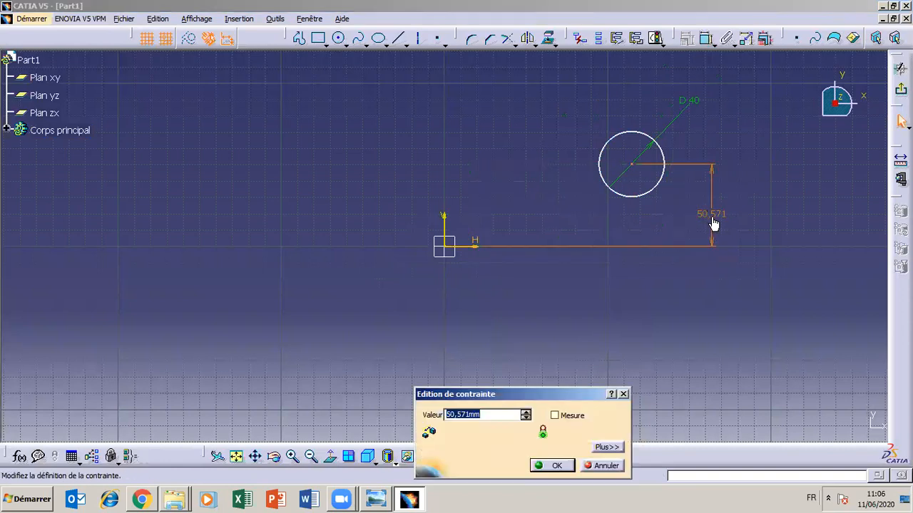
{"action": "left_click", "coordinate": [553, 466]}
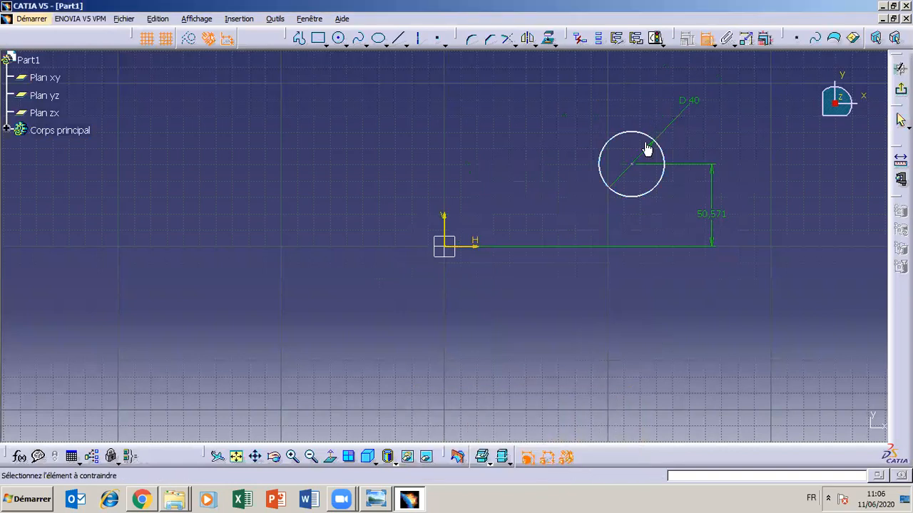
- Dimension the horizontal distance between the circle's centre and the vertical axis, placing it above the circle
{"action": "left_click", "coordinate": [633, 167]}
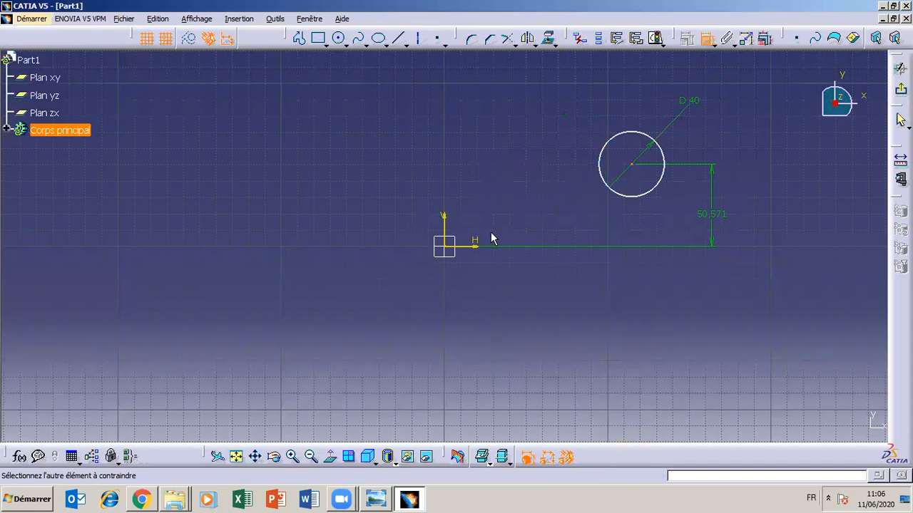
{"action": "left_click", "coordinate": [451, 234]}
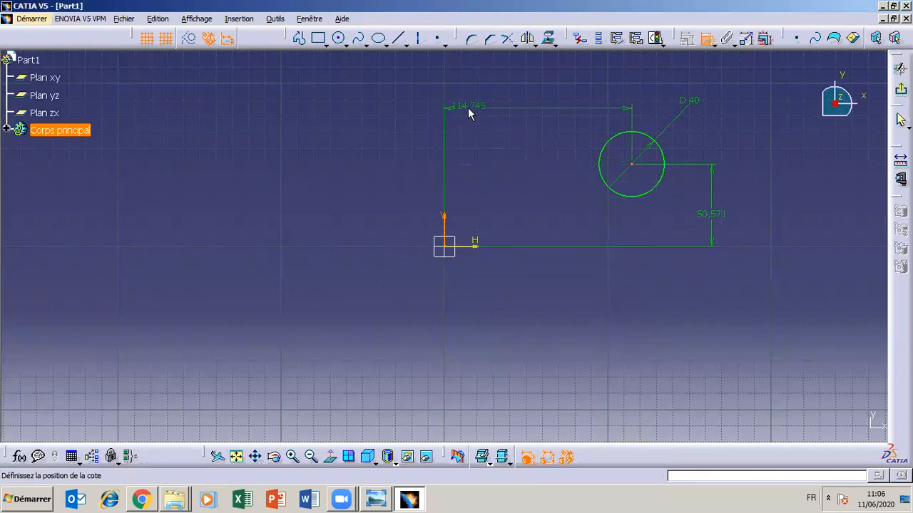
{"action": "left_click", "coordinate": [507, 107]}
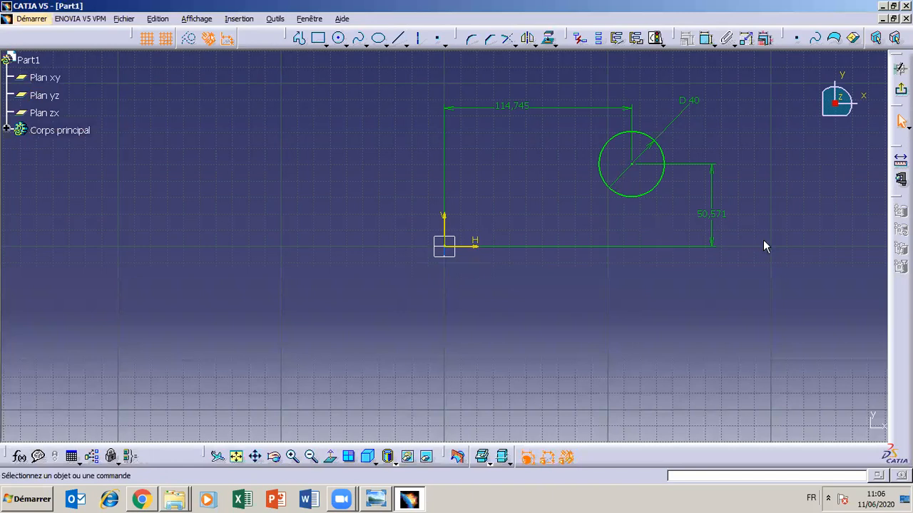
- Delete the vertical distance dimension between the circle's centre and the horizontal axis
{"action": "left_click", "coordinate": [719, 221]}
{"action": "right_click", "coordinate": [717, 219]}
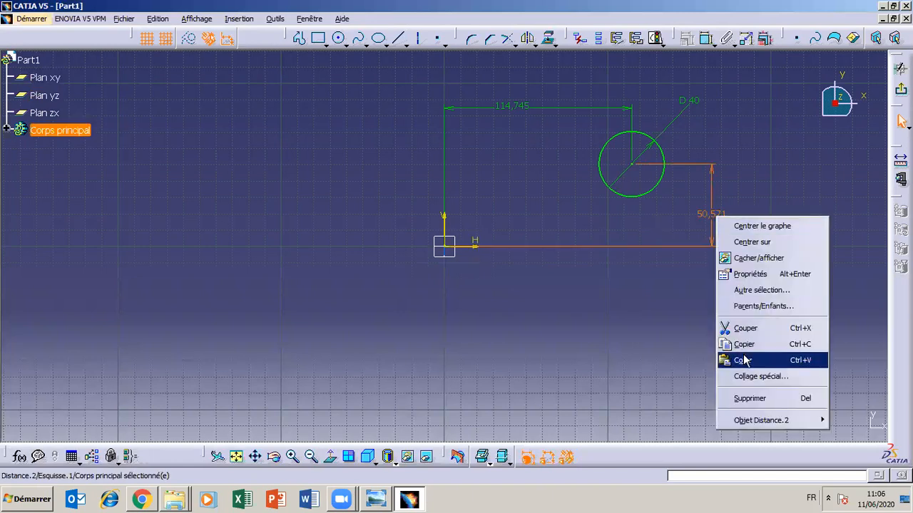
{"action": "left_click", "coordinate": [748, 398]}
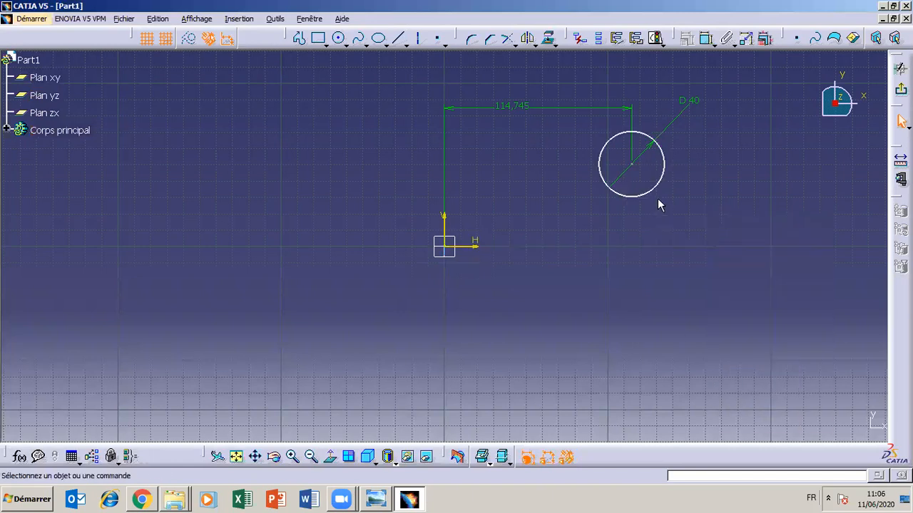
- Apply a coincidence constraint between the circle's centre and the horizontal axis
{"action": "left_click", "coordinate": [632, 165]}
{"action": "left_click", "coordinate": [473, 248], "text": "ctrl"}
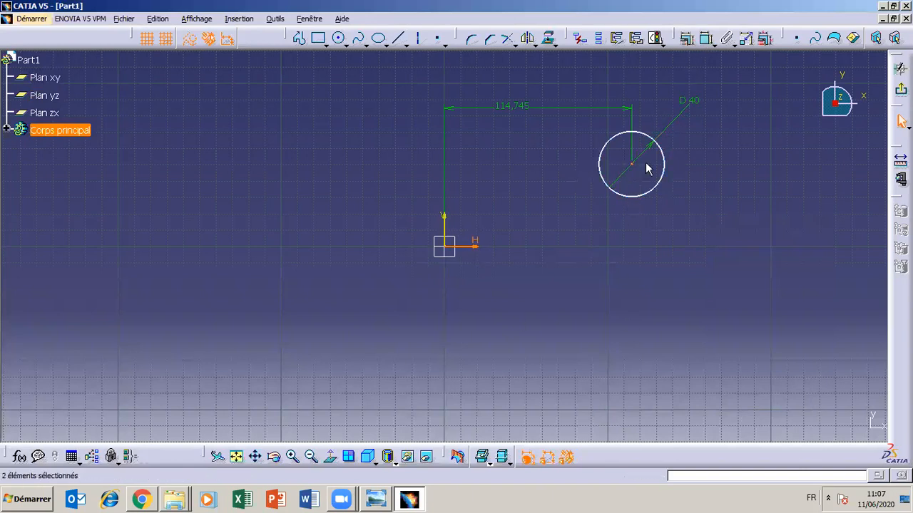
{"action": "left_click", "coordinate": [704, 41]}
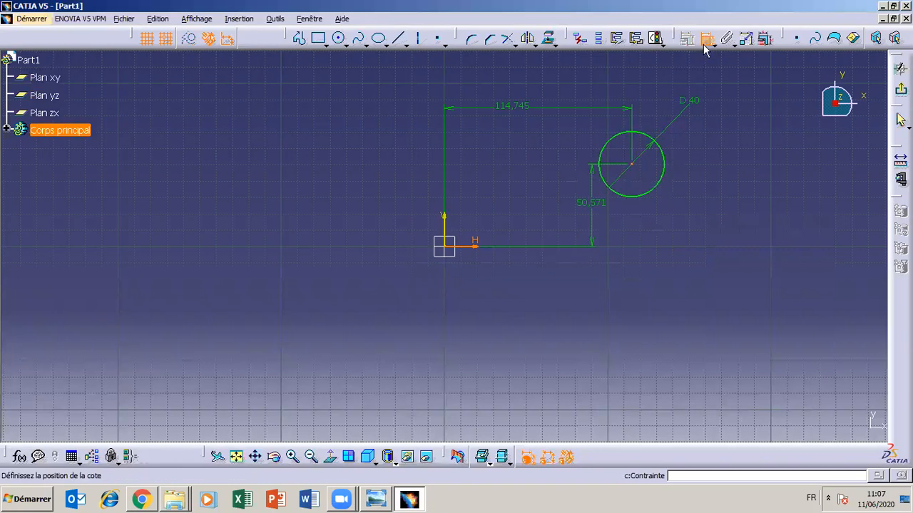
{"action": "left_click", "coordinate": [635, 121]}
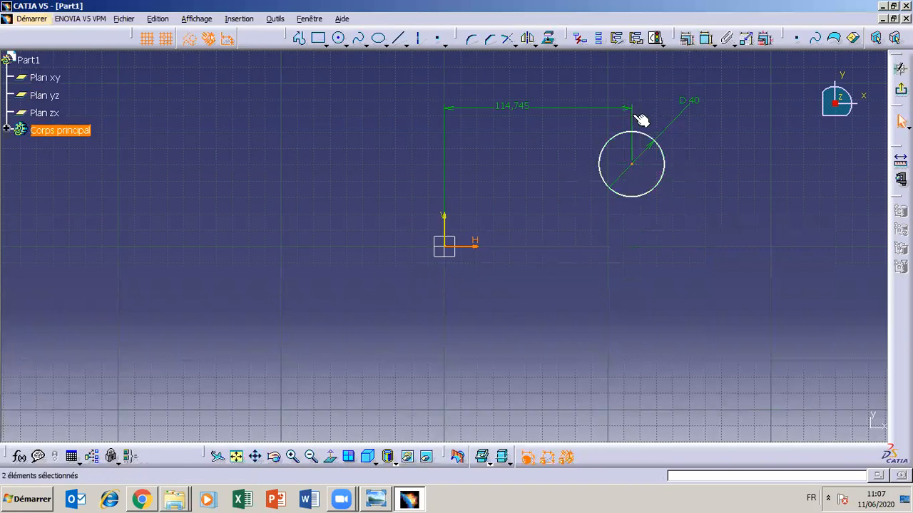
{"action": "left_click", "coordinate": [686, 38]}
{"action": "left_click", "coordinate": [577, 314]}
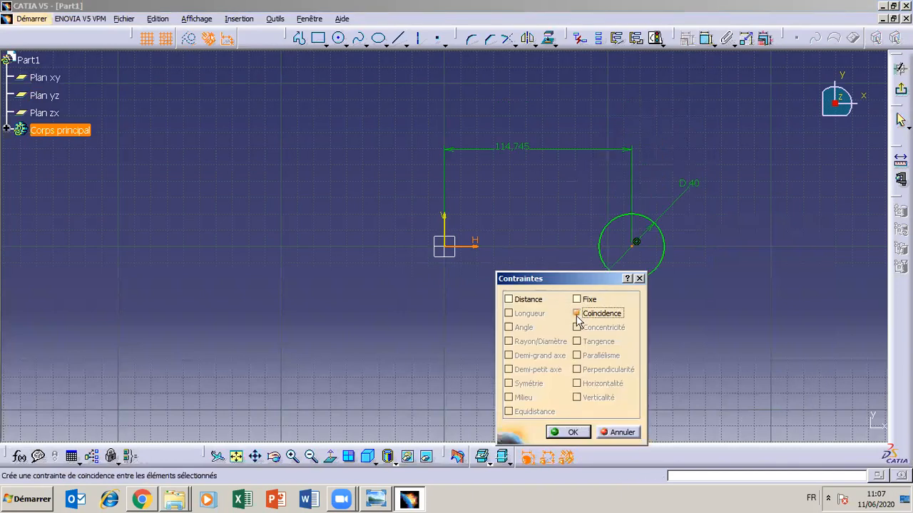
{"action": "left_click", "coordinate": [574, 430]}
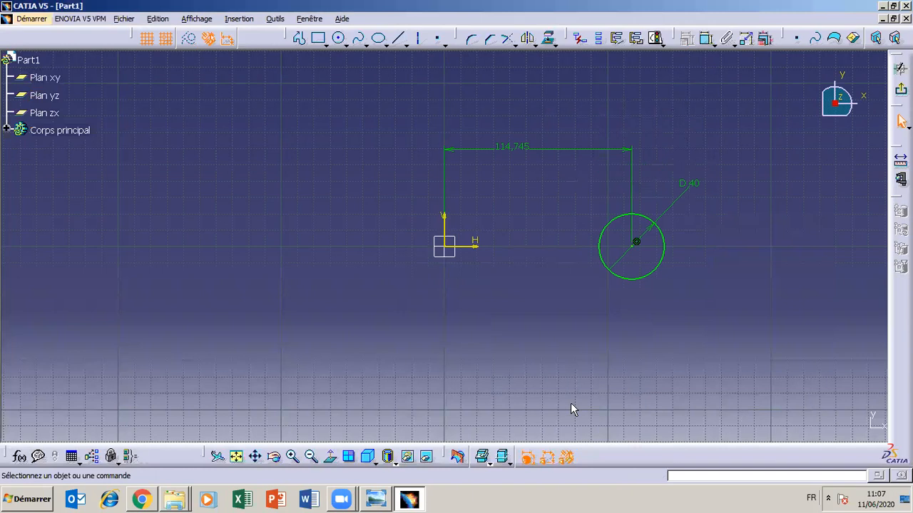
- Undo the constraints, the dimensions and the circle, back to the part without a sketch
{"action": "key", "text": "ctrl+z"}
{"action": "key", "text": "ctrl+z"}
{"action": "key", "text": "ctrl+z"}
{"action": "key", "text": "ctrl+z"}
{"action": "key", "text": "ctrl+z"}
{"action": "key", "text": "ctrl+z"}
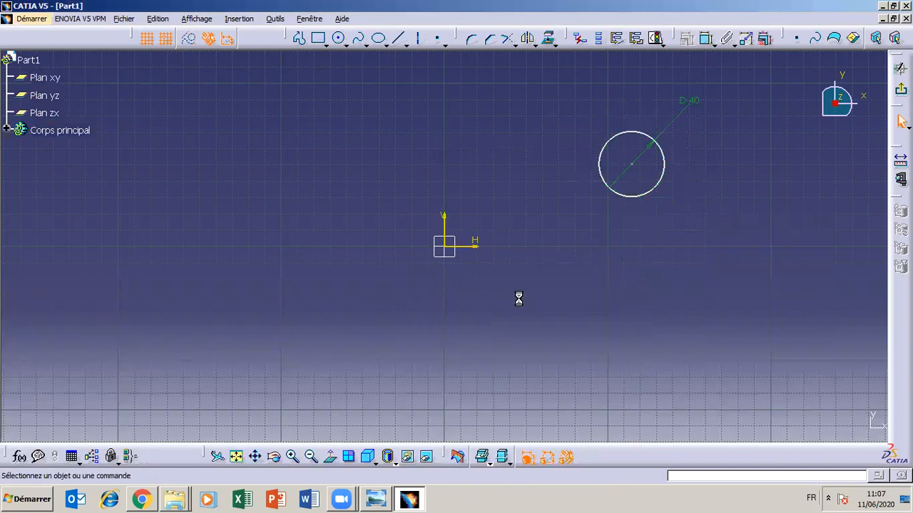
{"action": "key", "text": "ctrl+z"}
{"action": "key", "text": "ctrl+z"}
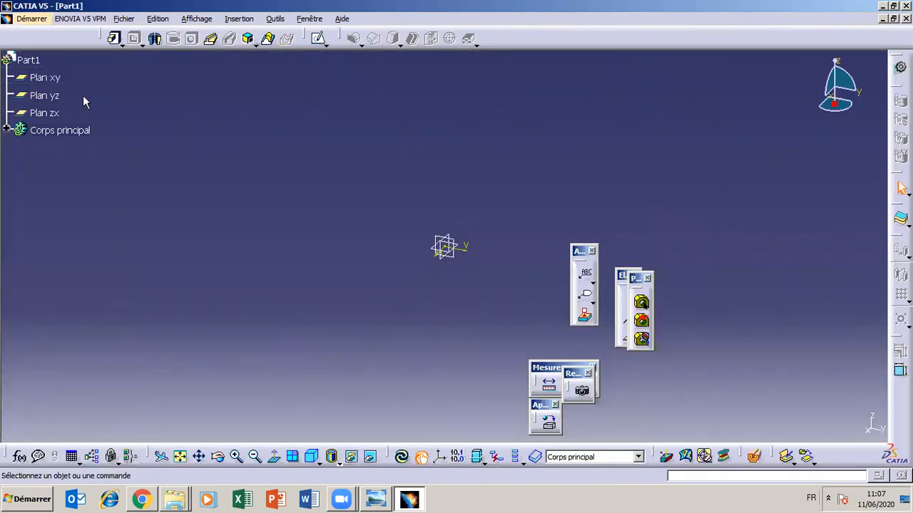
- Open a new sketch on the xy plane and draw a circle about 63 mm in diameter centred on the origin
{"action": "left_click", "coordinate": [44, 77]}
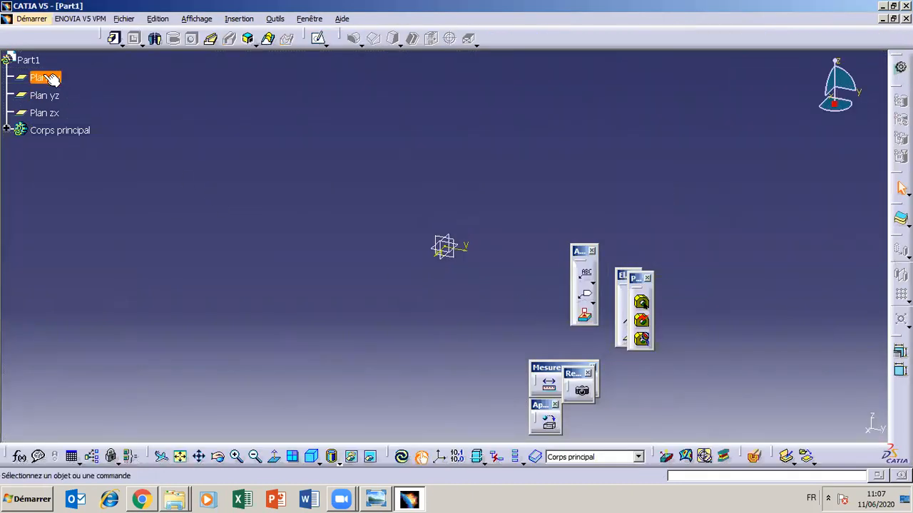
{"action": "left_click", "coordinate": [318, 38]}
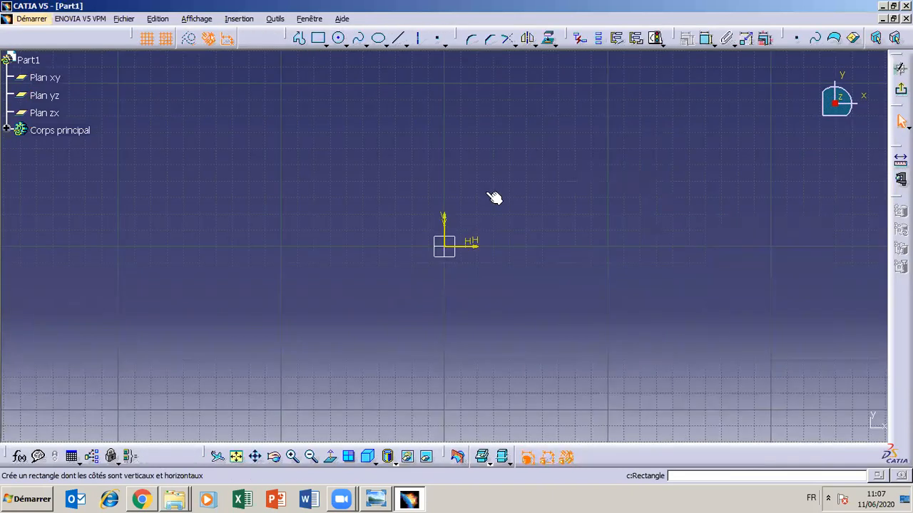
{"action": "left_click", "coordinate": [45, 77]}
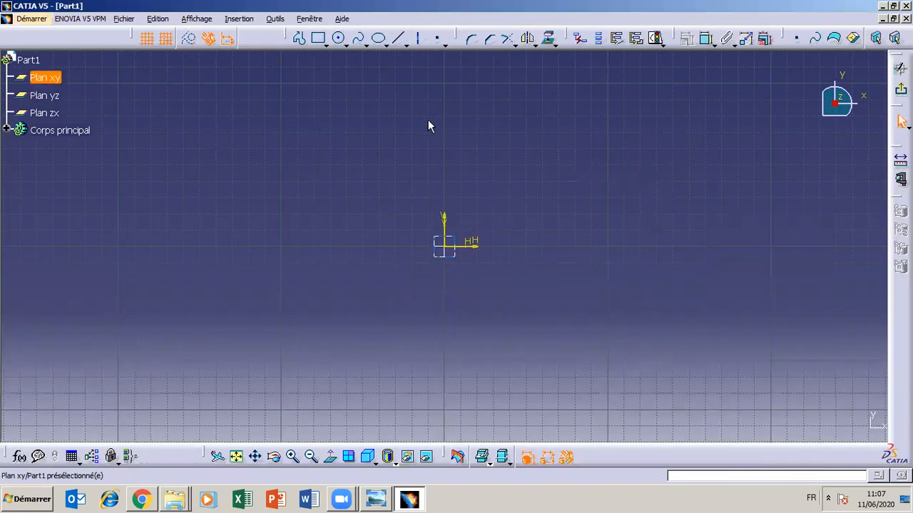
{"action": "left_click", "coordinate": [338, 38]}
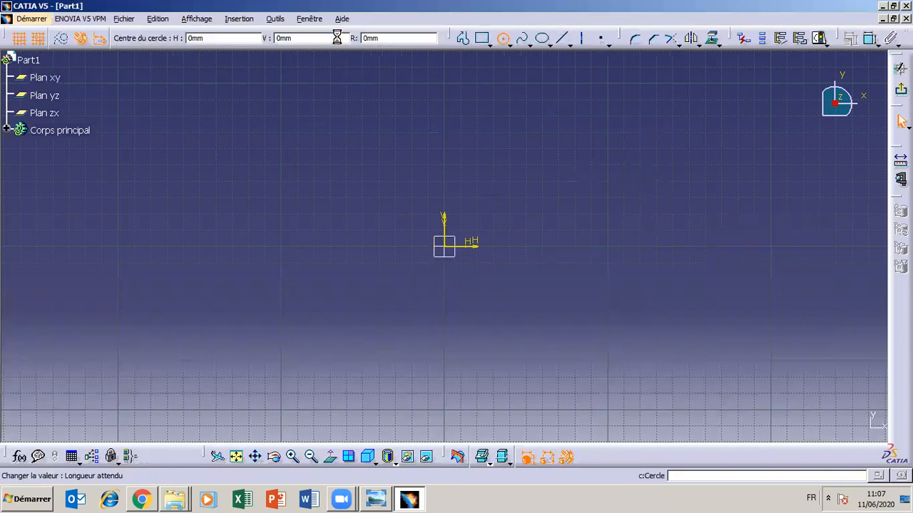
{"action": "left_click", "coordinate": [449, 249]}
{"action": "left_click", "coordinate": [453, 298]}
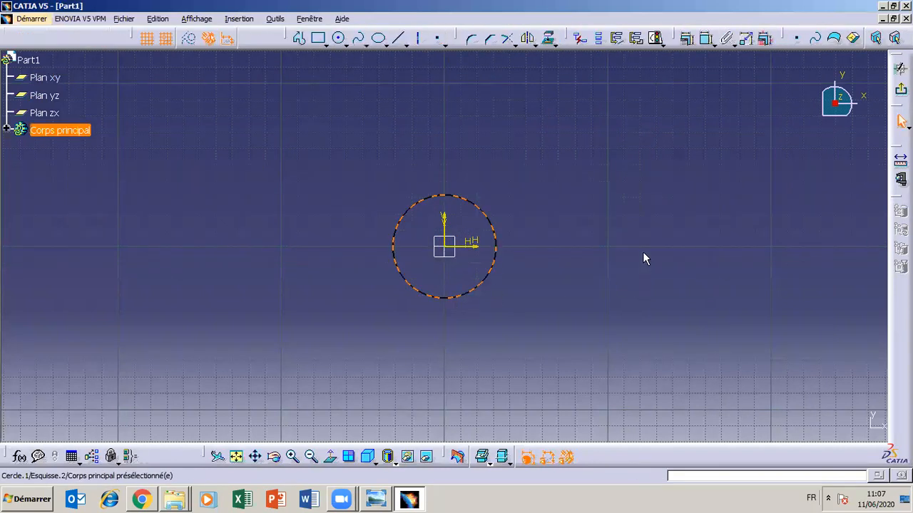
- Dimension the circle's diameter and set it to 30 mm
{"action": "left_click", "coordinate": [706, 42]}
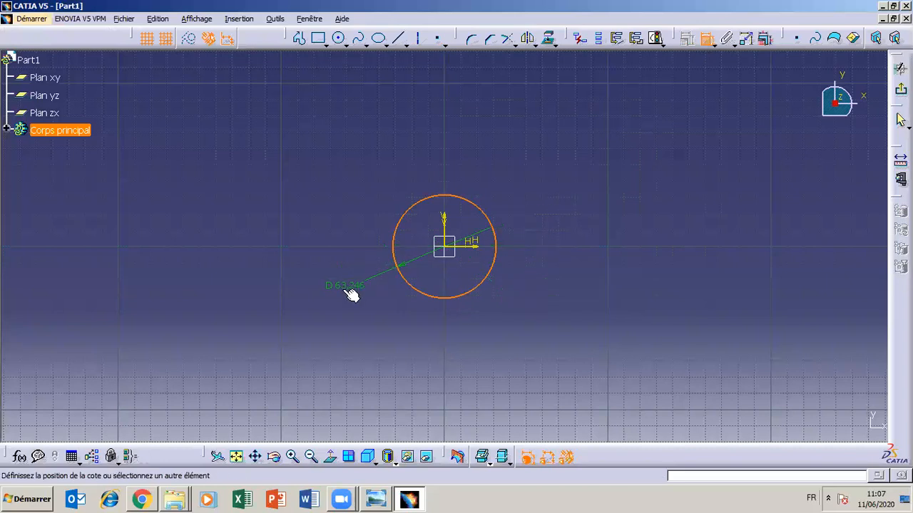
{"action": "left_click", "coordinate": [341, 298]}
{"action": "double_click", "coordinate": [341, 293]}
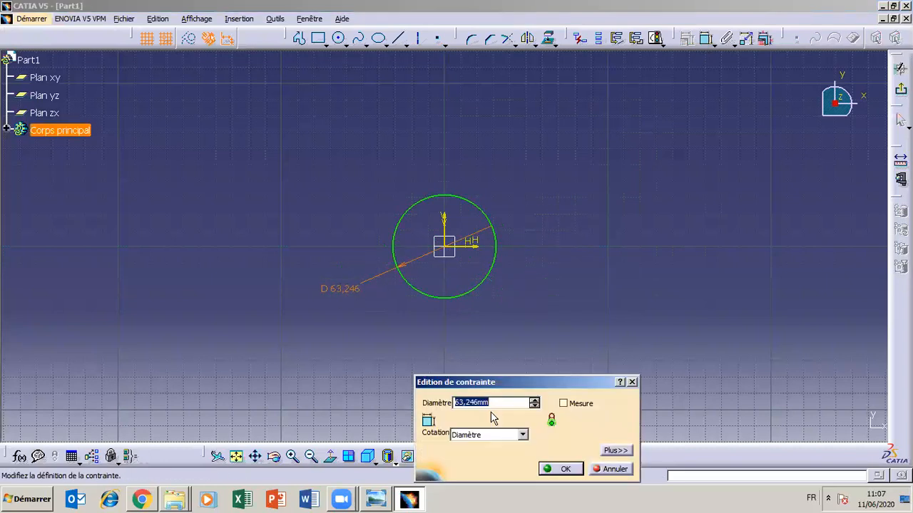
{"action": "type", "text": "30"}
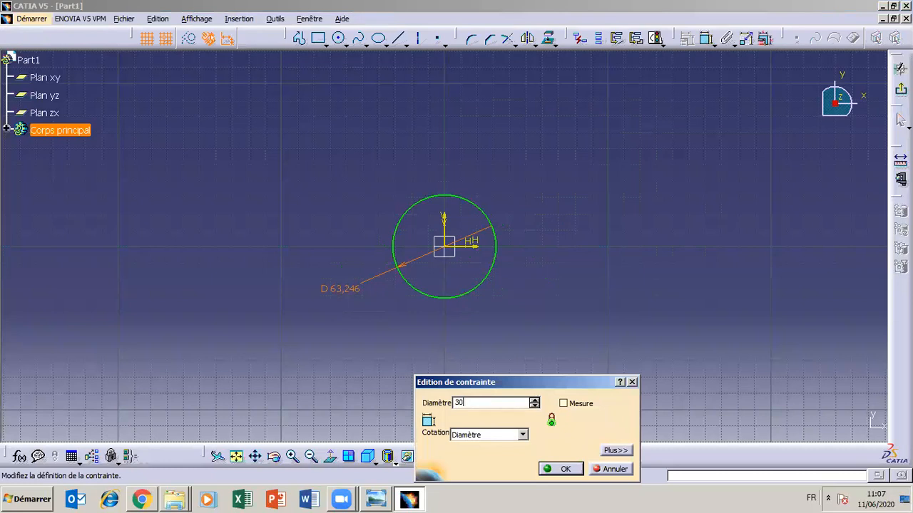
{"action": "left_click", "coordinate": [561, 469]}
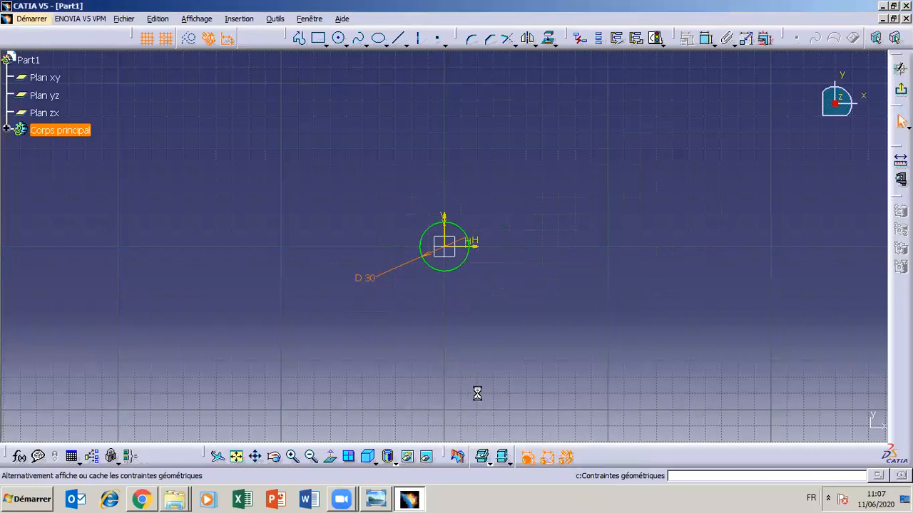
- Consult the TP3 drawing, and draw a second circle about 100 mm in diameter centred on the origin
{"action": "left_click", "coordinate": [410, 500]}
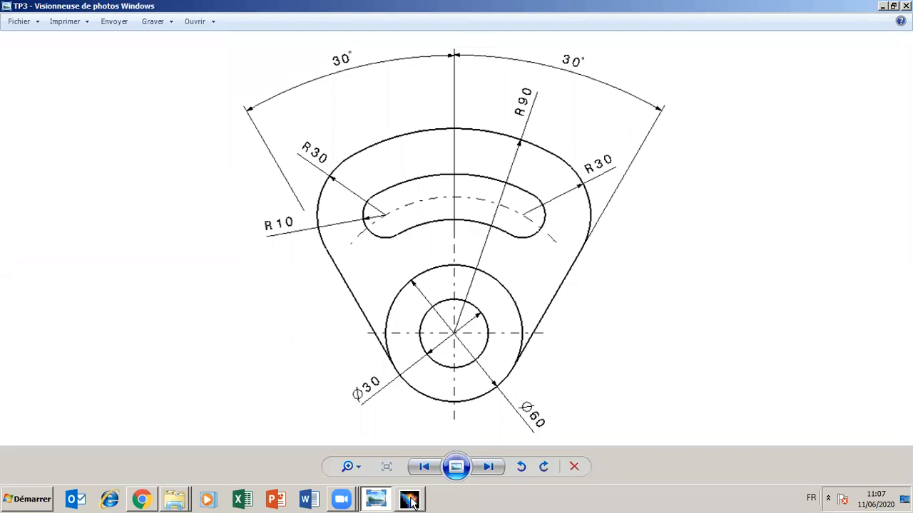
{"action": "left_click", "coordinate": [419, 502]}
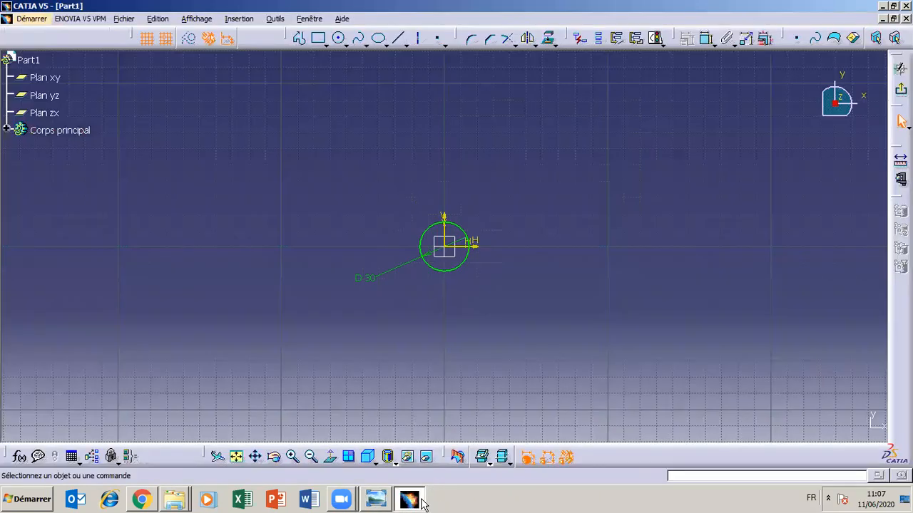
{"action": "left_click", "coordinate": [338, 37]}
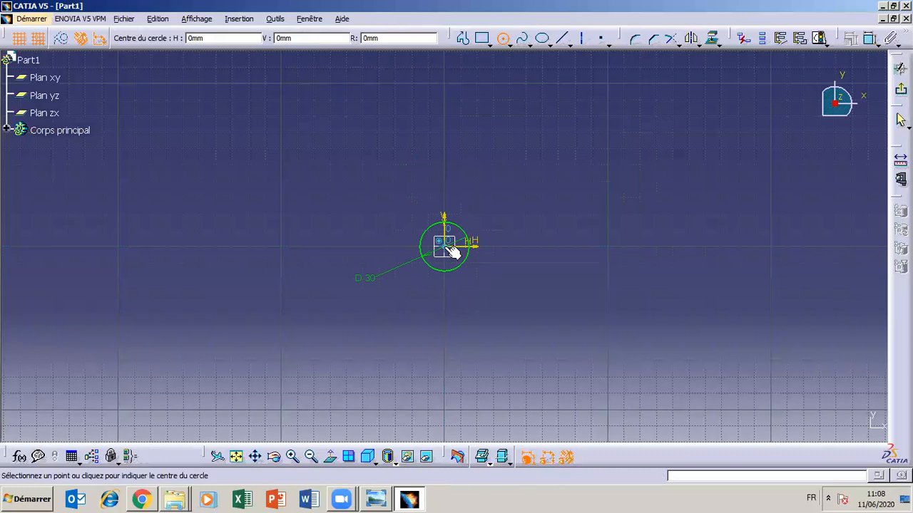
{"action": "left_click", "coordinate": [449, 247]}
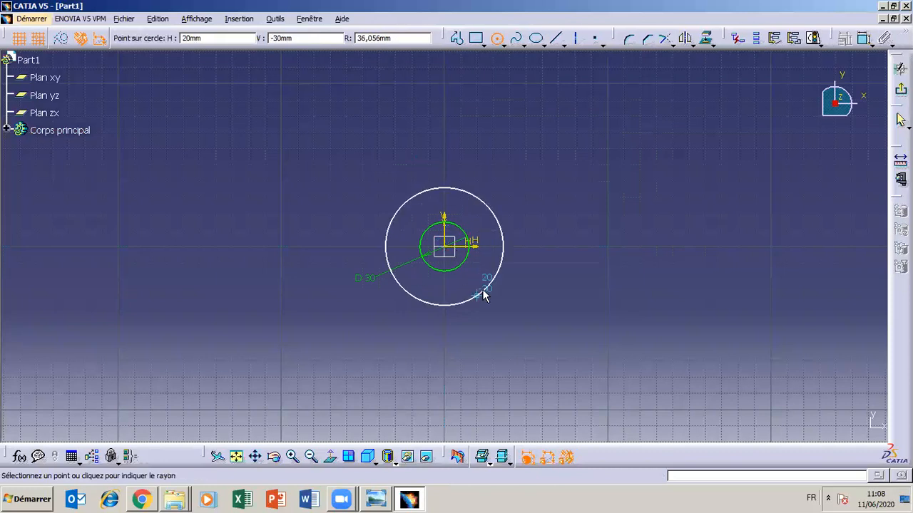
{"action": "left_click", "coordinate": [495, 312]}
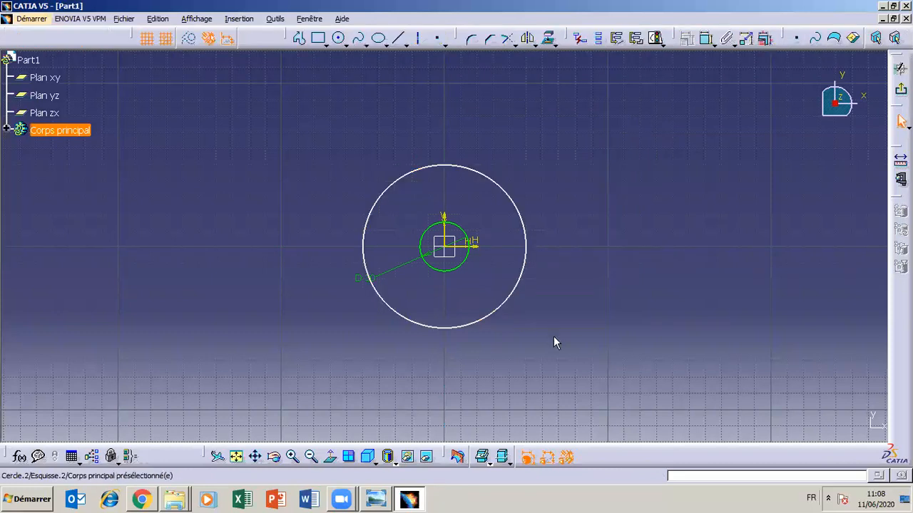
- Dimension the outer circle's diameter and set it to 60 mm
{"action": "left_click", "coordinate": [707, 38]}
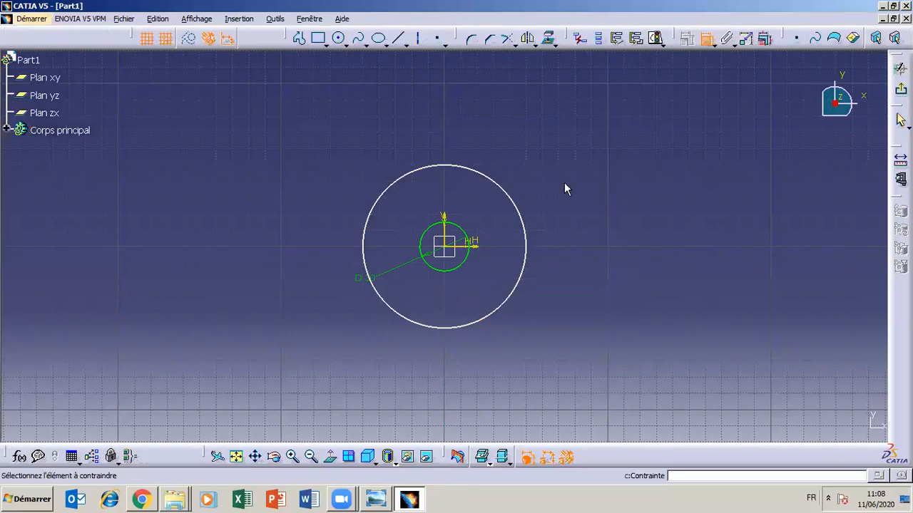
{"action": "left_click", "coordinate": [519, 212]}
{"action": "double_click", "coordinate": [577, 344]}
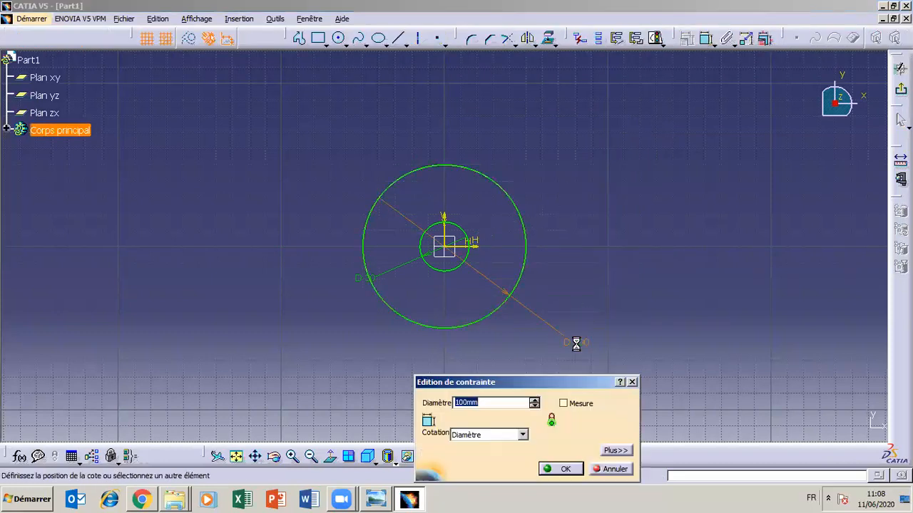
{"action": "type", "text": "60mm"}
{"action": "key", "text": "Return"}
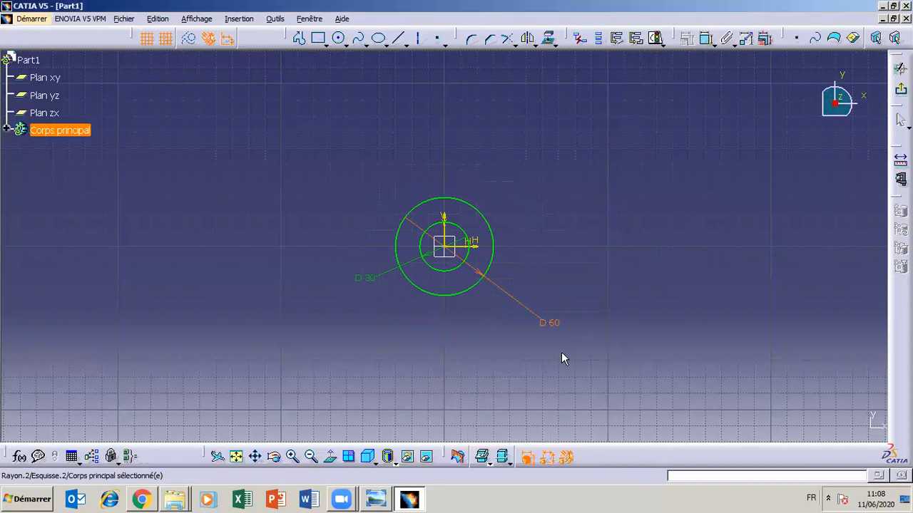
- Delete the outer circle's diameter dimension and the outer circle itself
{"action": "key", "text": "Delete"}
{"action": "left_click", "coordinate": [477, 291]}
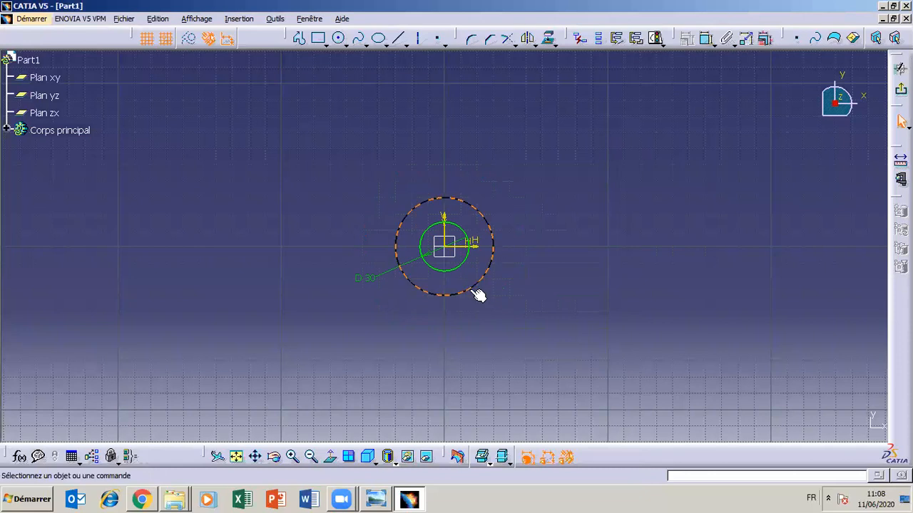
{"action": "key", "text": "Delete"}
- Draw a circle about 100 mm in diameter away from the origin, above and to the right of the 30 mm circle
{"action": "left_click", "coordinate": [706, 38]}
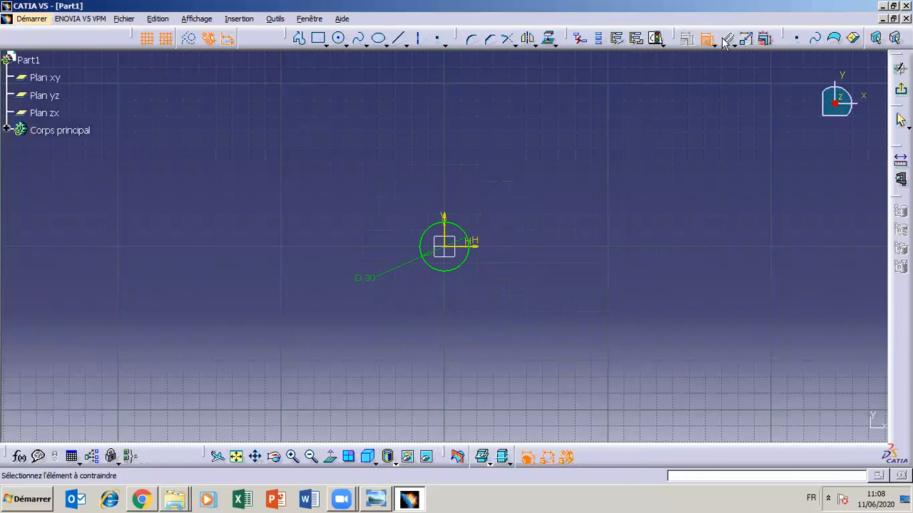
{"action": "left_click", "coordinate": [338, 38]}
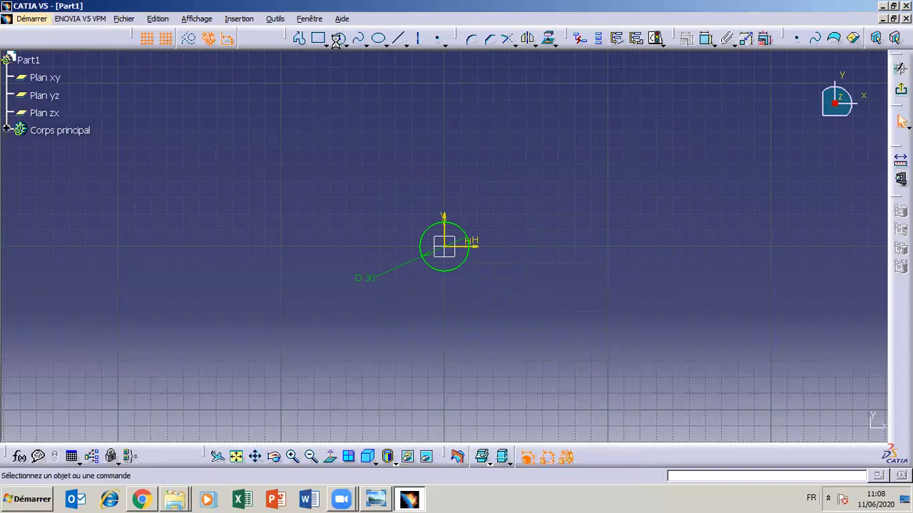
{"action": "left_click", "coordinate": [598, 146]}
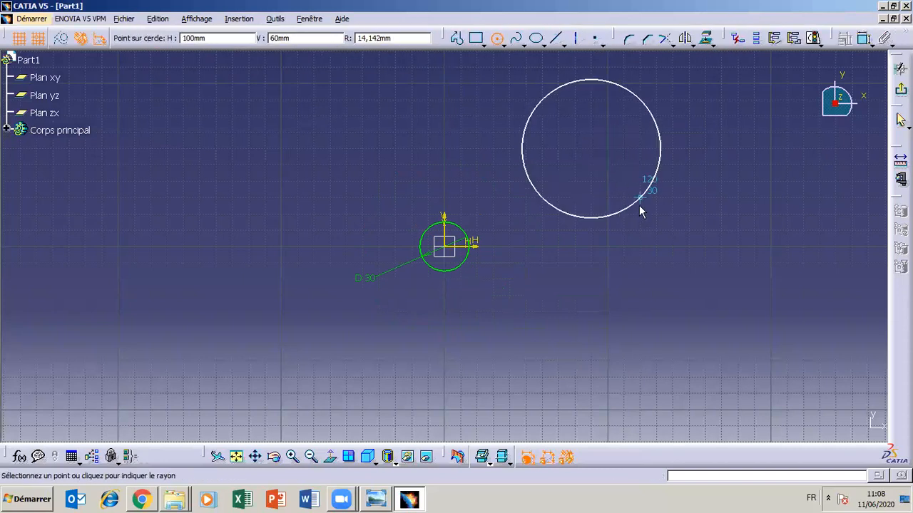
{"action": "left_click", "coordinate": [638, 214]}
{"action": "left_click", "coordinate": [643, 243]}
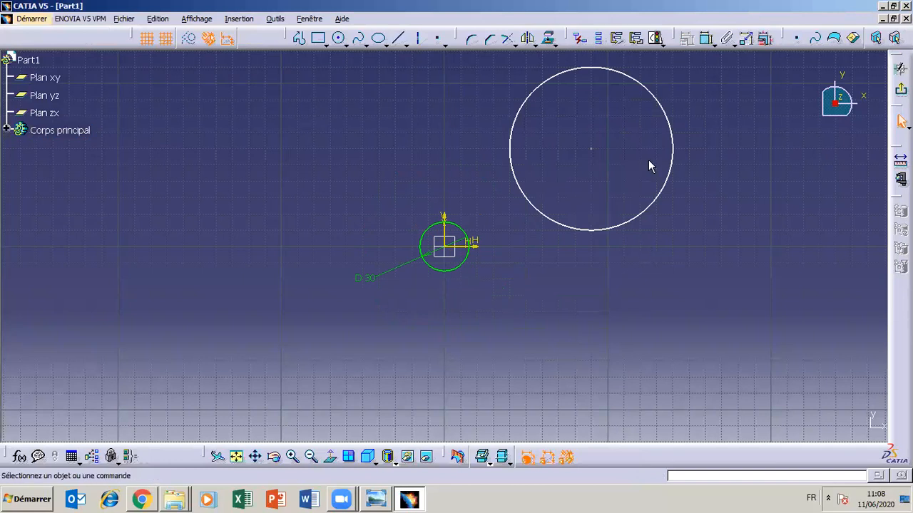
- Dimension the off-origin circle's diameter and set it to 60 mm
{"action": "left_click", "coordinate": [706, 38]}
{"action": "left_click", "coordinate": [669, 171]}
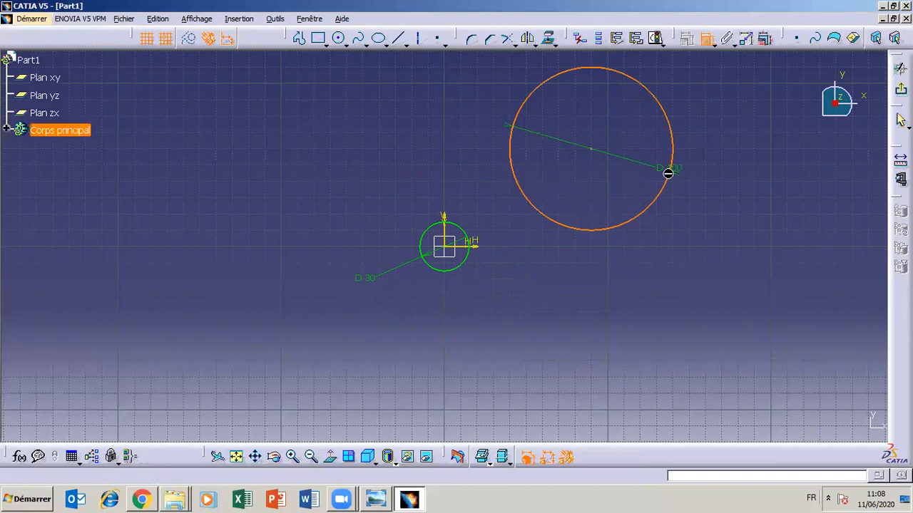
{"action": "left_click", "coordinate": [738, 249]}
{"action": "double_click", "coordinate": [735, 246]}
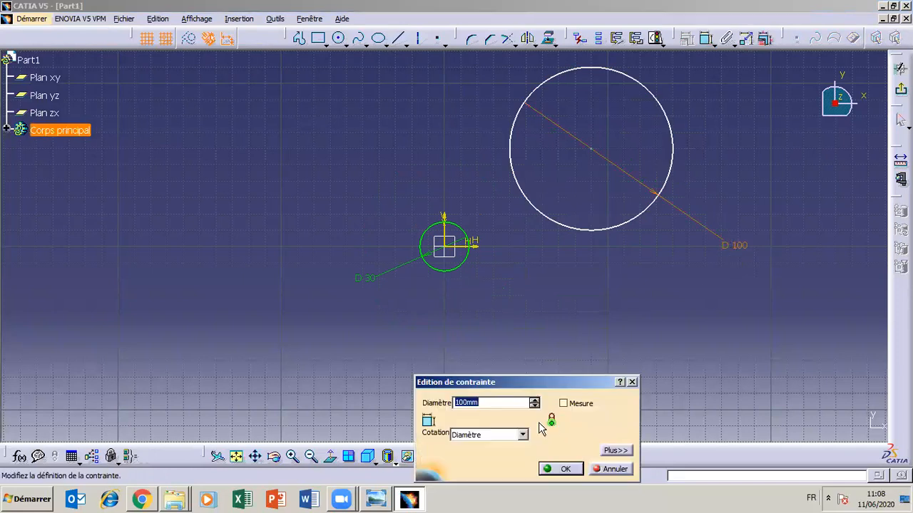
{"action": "type", "text": "60"}
{"action": "left_click", "coordinate": [561, 470]}
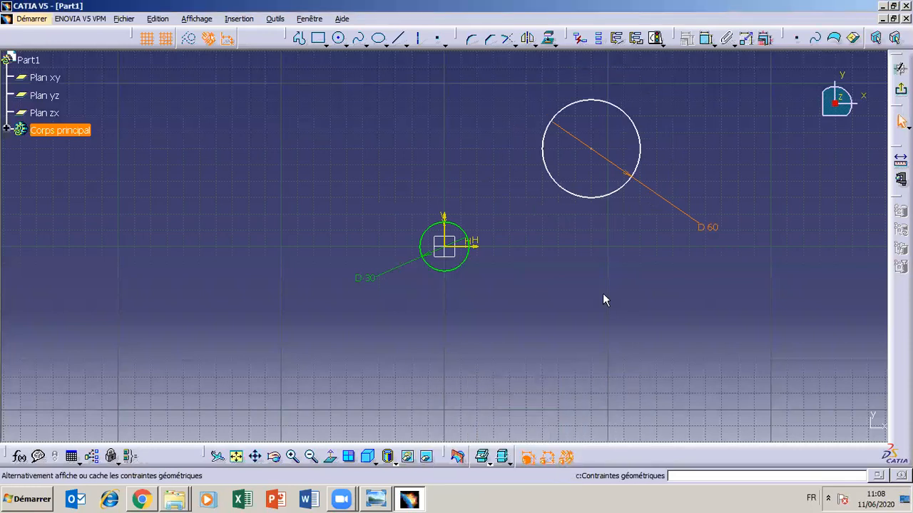
- Make the off-origin 60 mm circle concentric with the 30 mm circle at the origin
{"action": "left_click", "coordinate": [591, 198]}
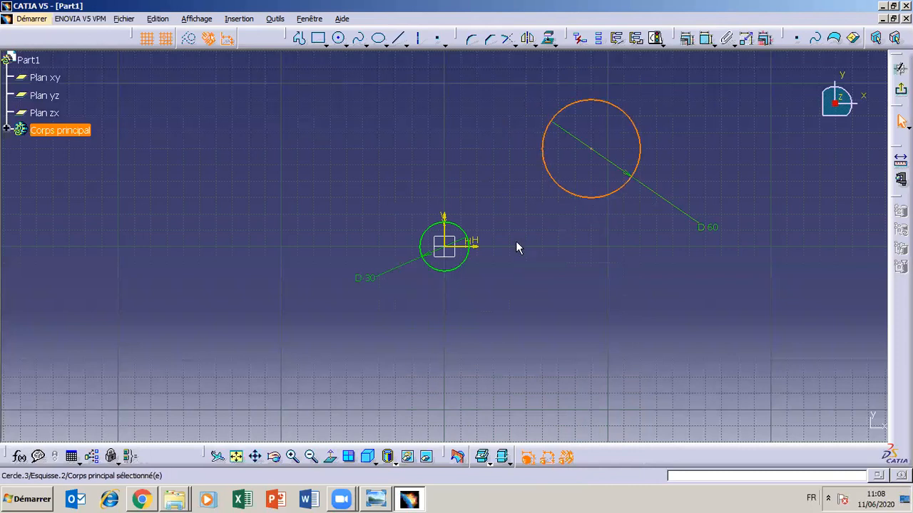
{"action": "left_click", "coordinate": [468, 265], "text": "ctrl"}
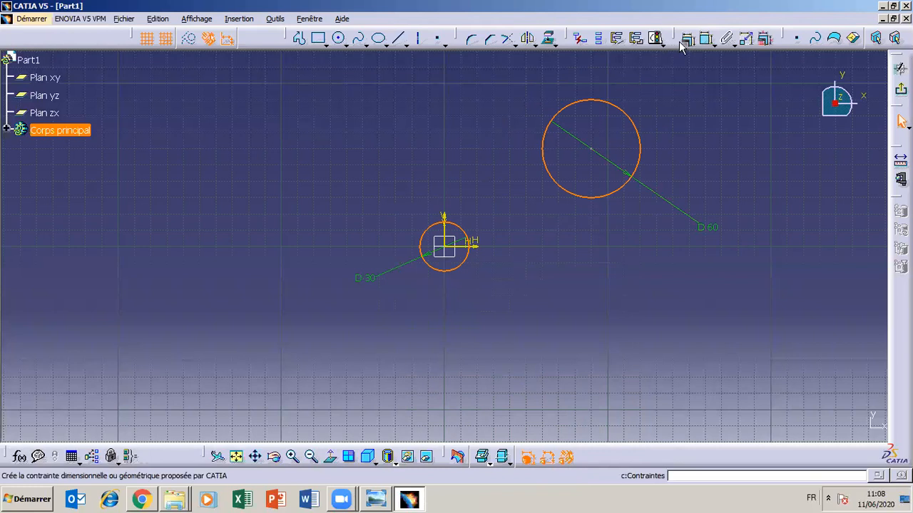
{"action": "left_click", "coordinate": [655, 38]}
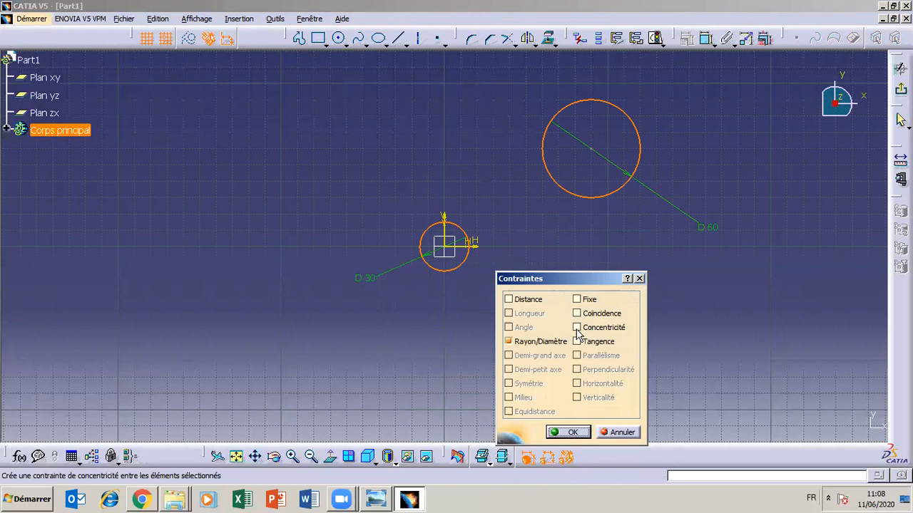
{"action": "left_click", "coordinate": [576, 328]}
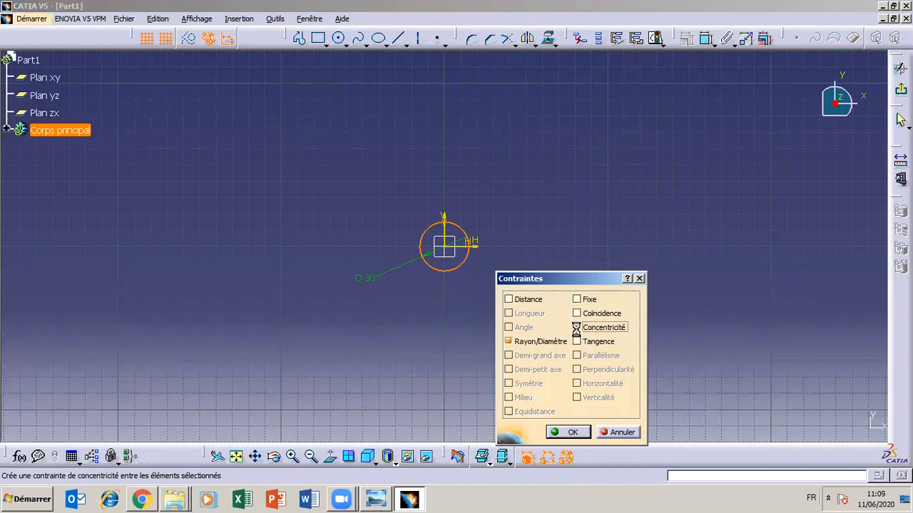
{"action": "left_click", "coordinate": [561, 432]}
- Consult the TP3 reference drawing, draw a vertical axis line directly on the V axis through the origin, and delete it
{"action": "left_click", "coordinate": [411, 500]}
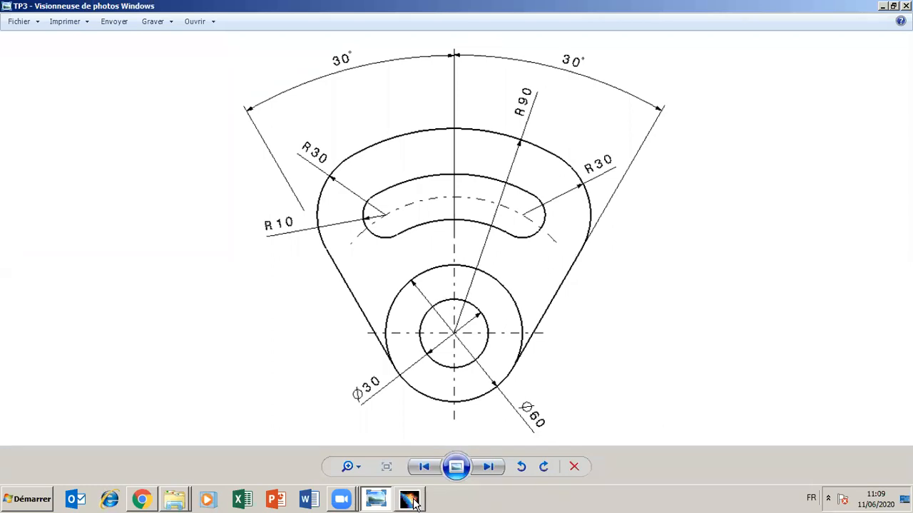
{"action": "left_click", "coordinate": [411, 501]}
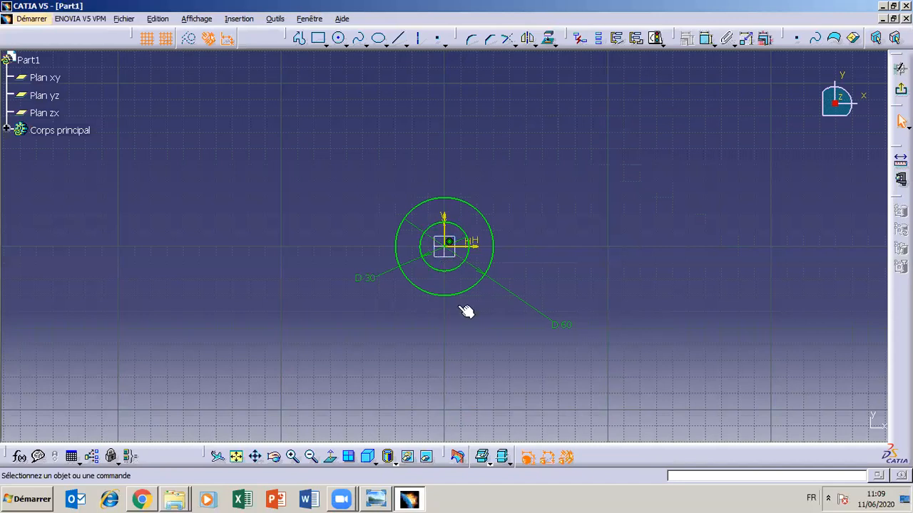
{"action": "left_click", "coordinate": [412, 500]}
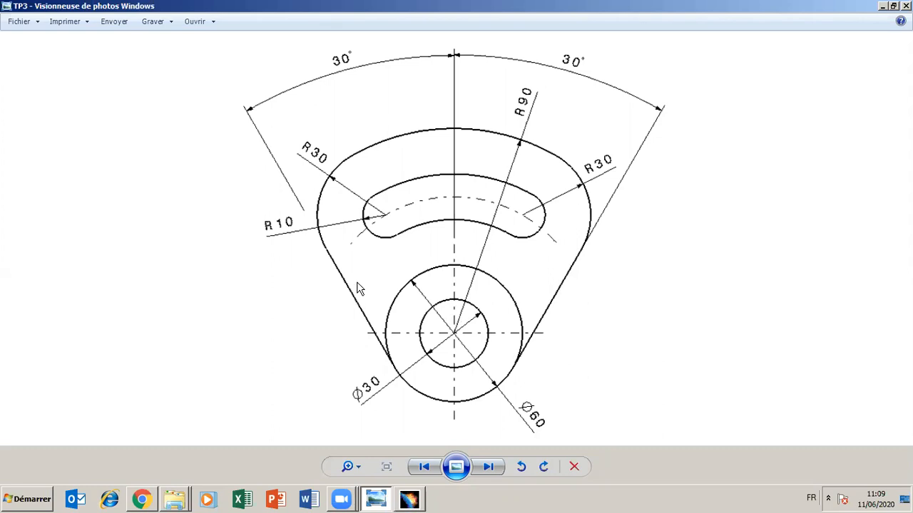
{"action": "left_click", "coordinate": [409, 499]}
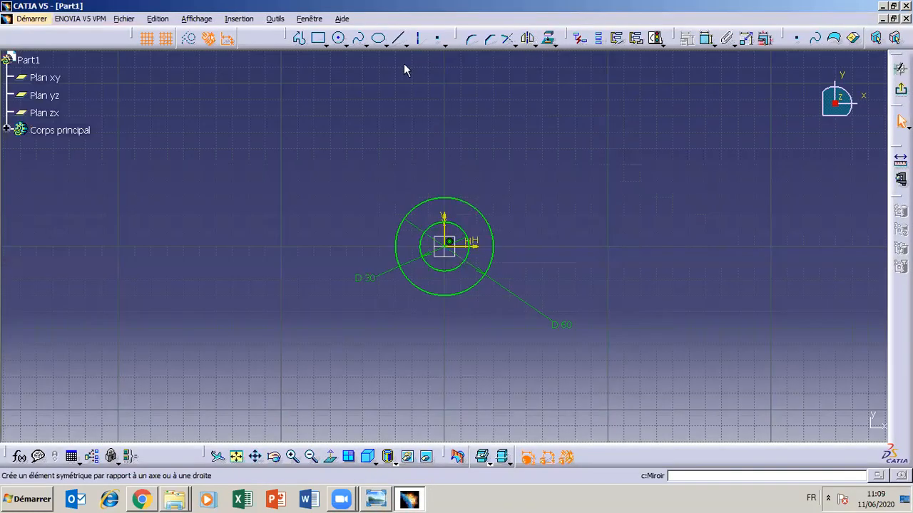
{"action": "left_click", "coordinate": [419, 40]}
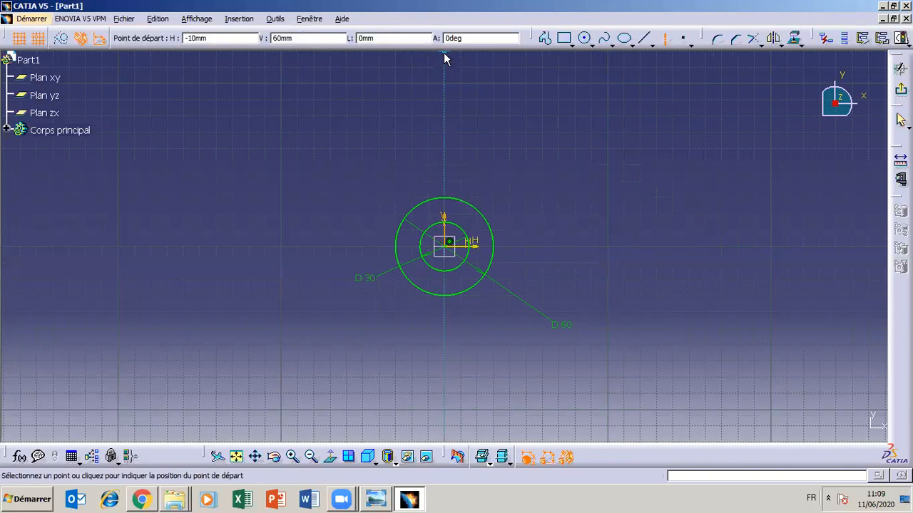
{"action": "left_click", "coordinate": [444, 53]}
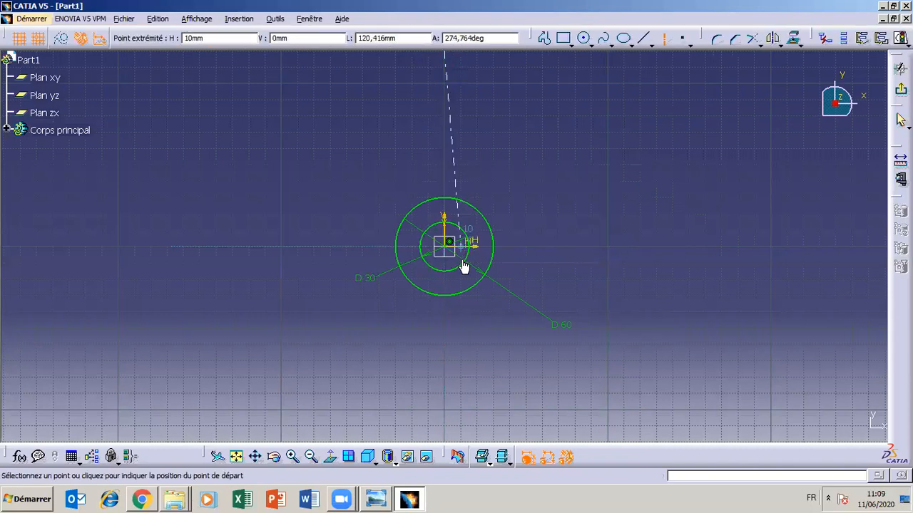
{"action": "left_click", "coordinate": [446, 419]}
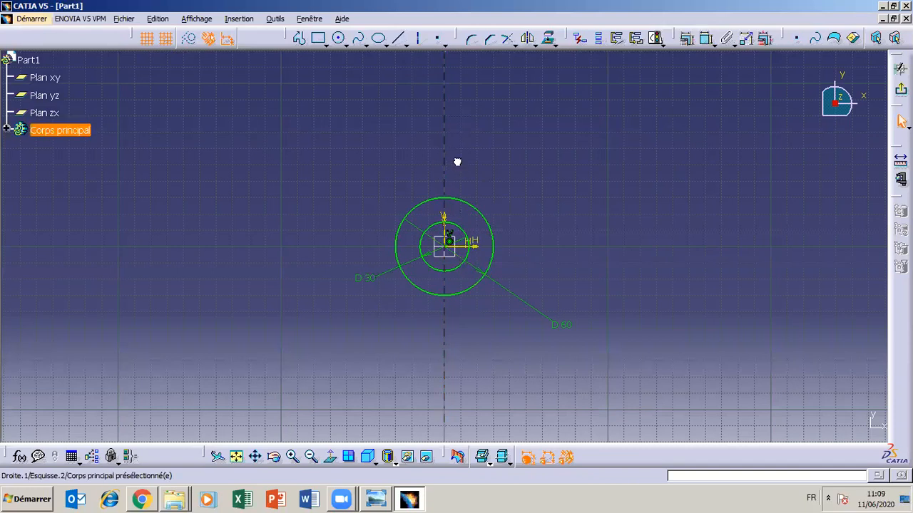
{"action": "mouse_move", "coordinate": [447, 144]}
{"action": "left_mouse_down"}
{"action": "mouse_move", "coordinate": [435, 216]}
{"action": "mouse_move", "coordinate": [424, 187]}
{"action": "mouse_move", "coordinate": [509, 197]}
{"action": "mouse_move", "coordinate": [548, 190]}
{"action": "mouse_move", "coordinate": [537, 135]}
{"action": "mouse_move", "coordinate": [447, 157]}
{"action": "left_mouse_up"}
{"action": "key", "text": "Delete"}
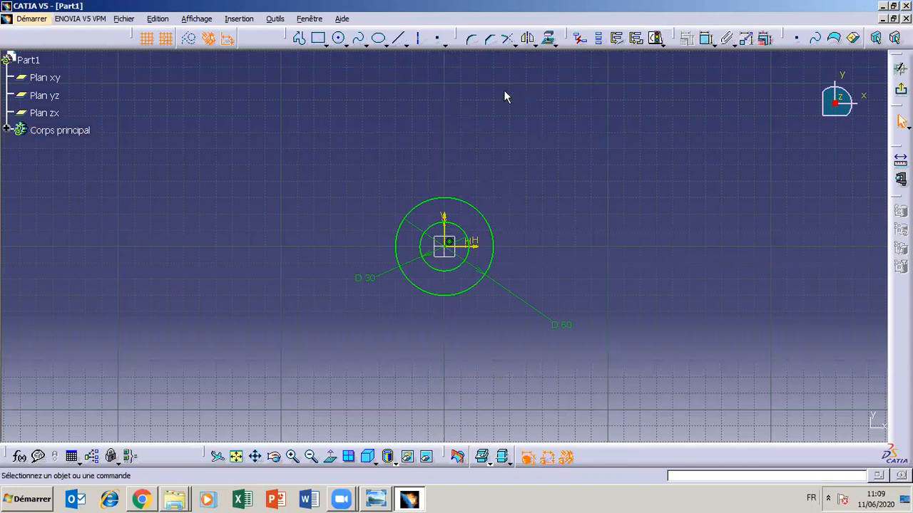
- Draw a vertical axis line away from the origin, to the right of the two circles
{"action": "left_click", "coordinate": [420, 40]}
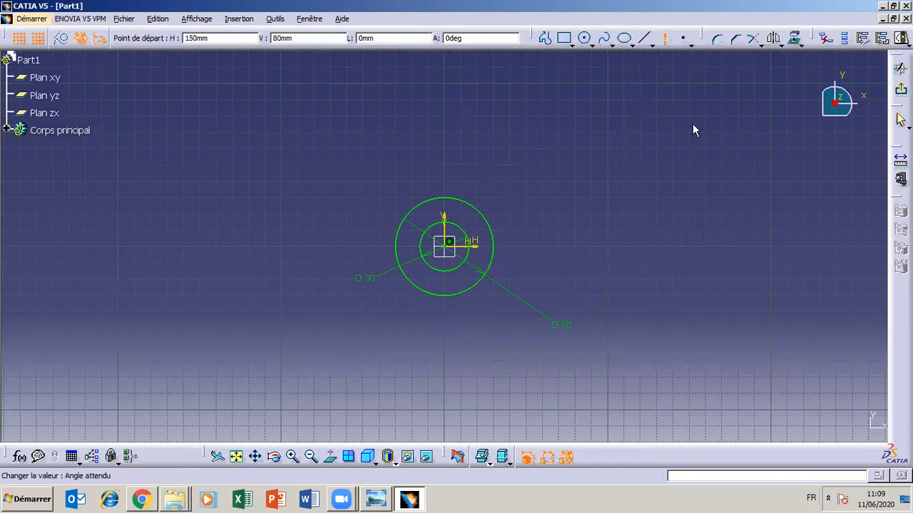
{"action": "left_click", "coordinate": [656, 82]}
{"action": "left_click", "coordinate": [656, 370]}
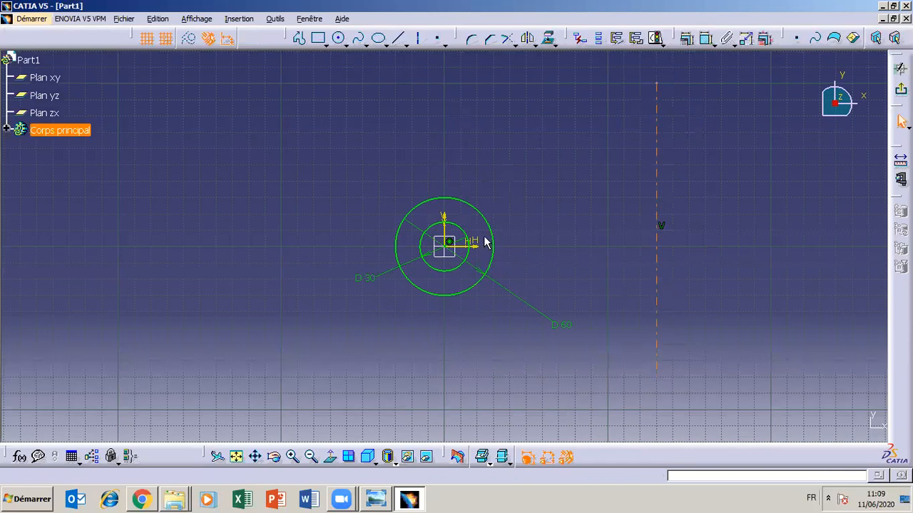
- Constrain the vertical axis line to be coincident with the sketch's V axis
{"action": "left_click", "coordinate": [444, 226], "text": "ctrl"}
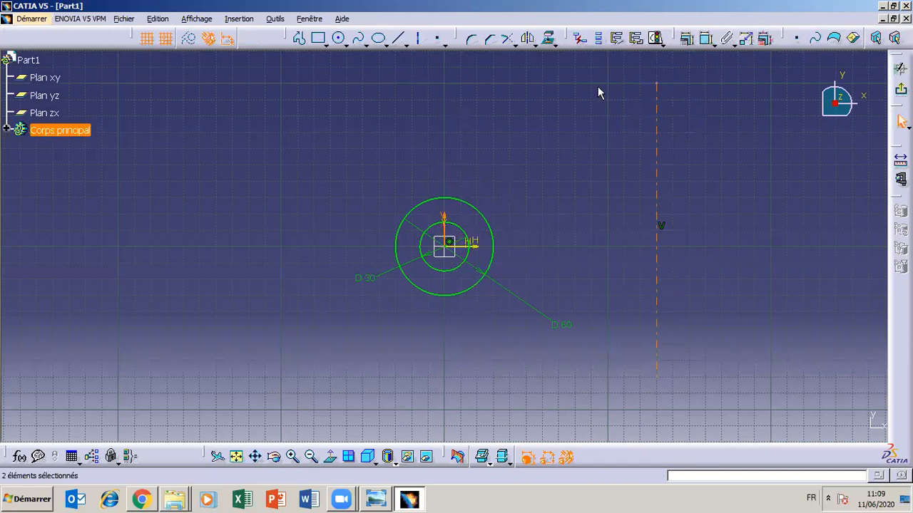
{"action": "left_click", "coordinate": [686, 39]}
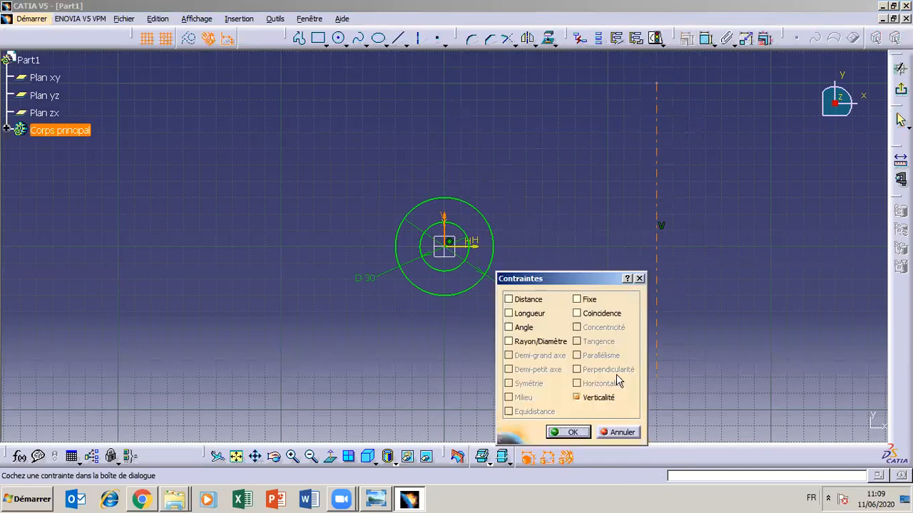
{"action": "left_click", "coordinate": [577, 314]}
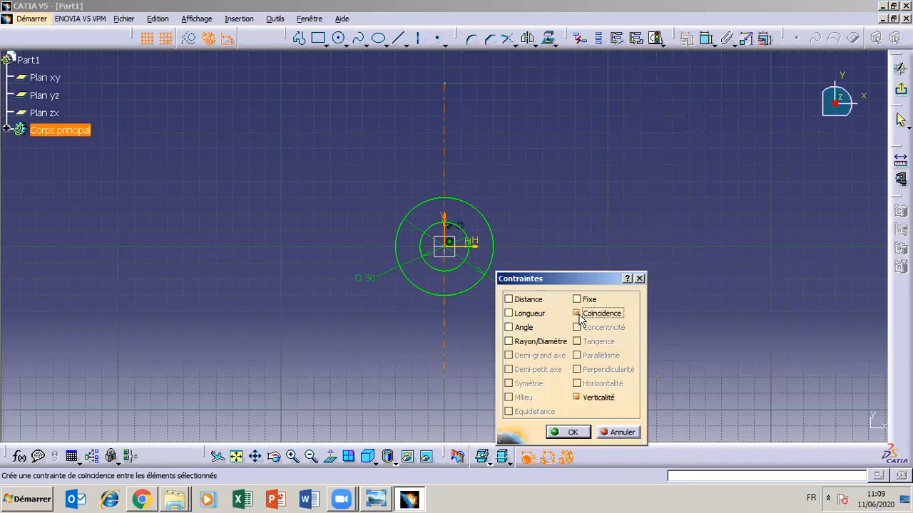
{"action": "left_click", "coordinate": [573, 432]}
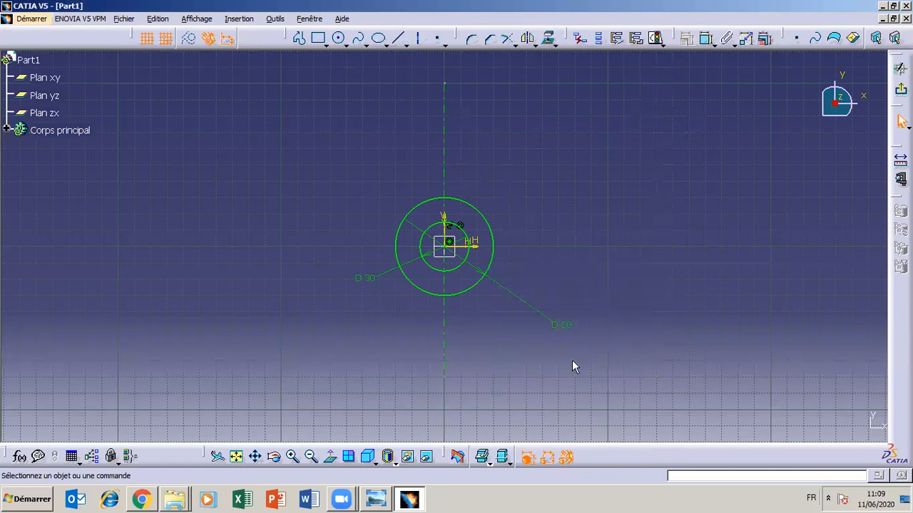
- Lengthen the vertical axis line at both ends so it extends well above and below the circles
{"action": "left_click_drag", "start_coordinate": [448, 84], "coordinate": [448, 57]}
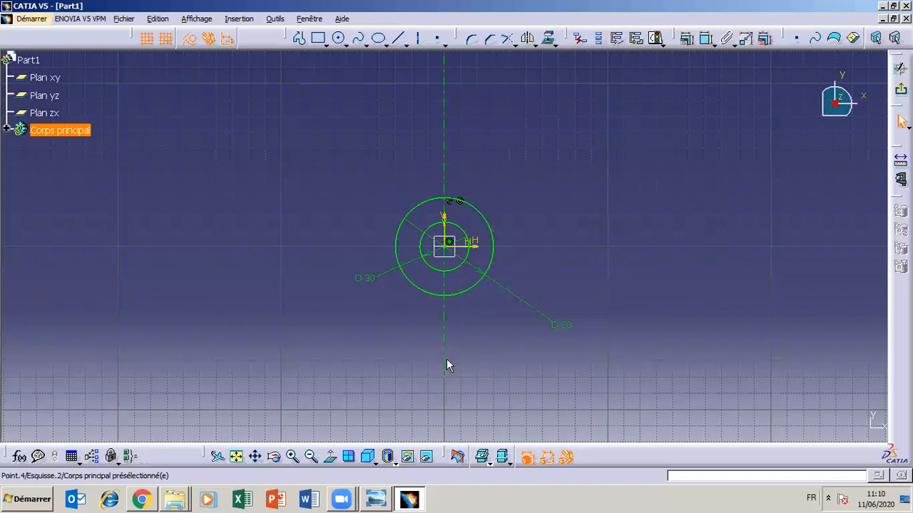
{"action": "left_click_drag", "start_coordinate": [447, 360], "coordinate": [441, 427]}
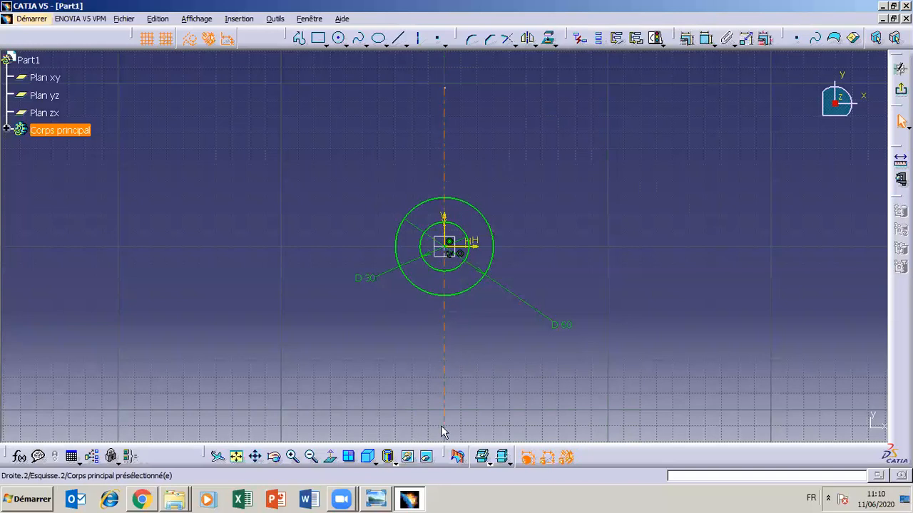
{"action": "left_click", "coordinate": [471, 38]}
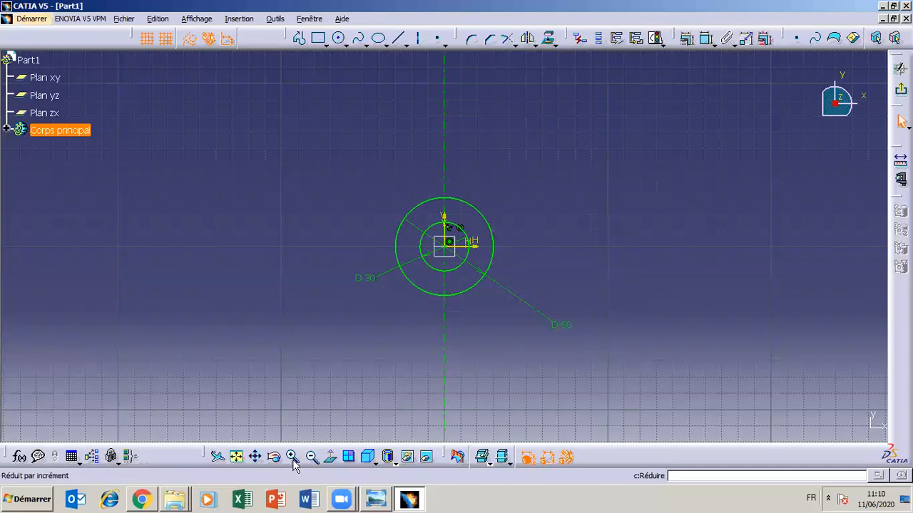
{"action": "left_click", "coordinate": [255, 457]}
{"action": "left_click_drag", "start_coordinate": [303, 375], "coordinate": [283, 422]}
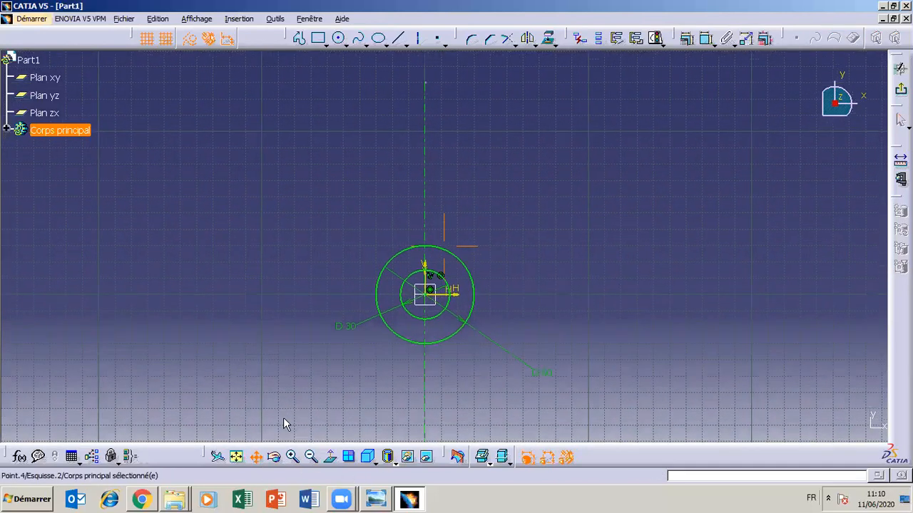
{"action": "middle_click_drag", "start_coordinate": [315, 295], "coordinate": [310, 333]}
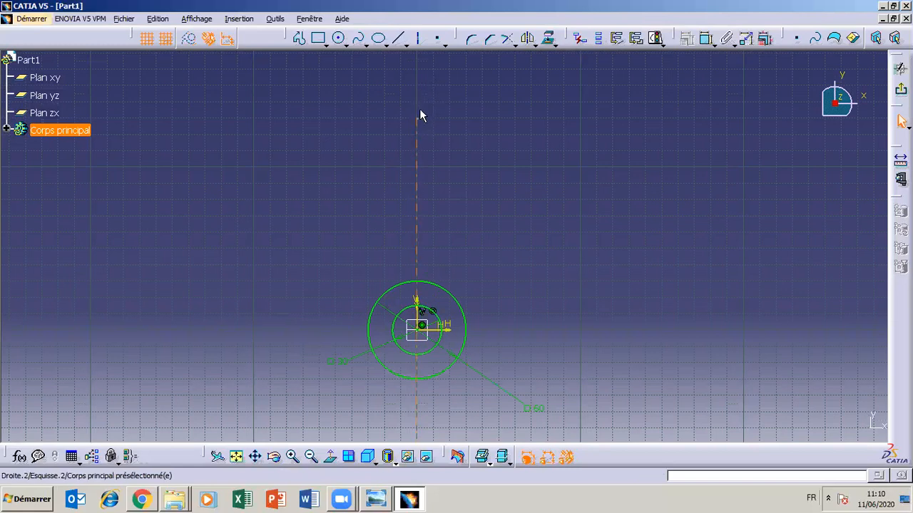
{"action": "left_click_drag", "start_coordinate": [418, 116], "coordinate": [428, 63]}
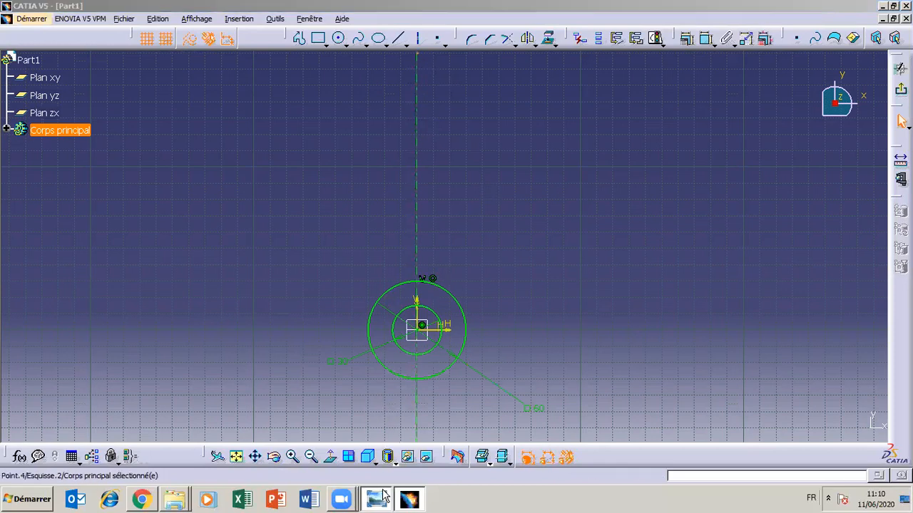
- Consult the TP3 drawing and draw an arc of about 153 mm radius centred at the origin, spanning the vertical axis above the circles
{"action": "left_click", "coordinate": [384, 497]}
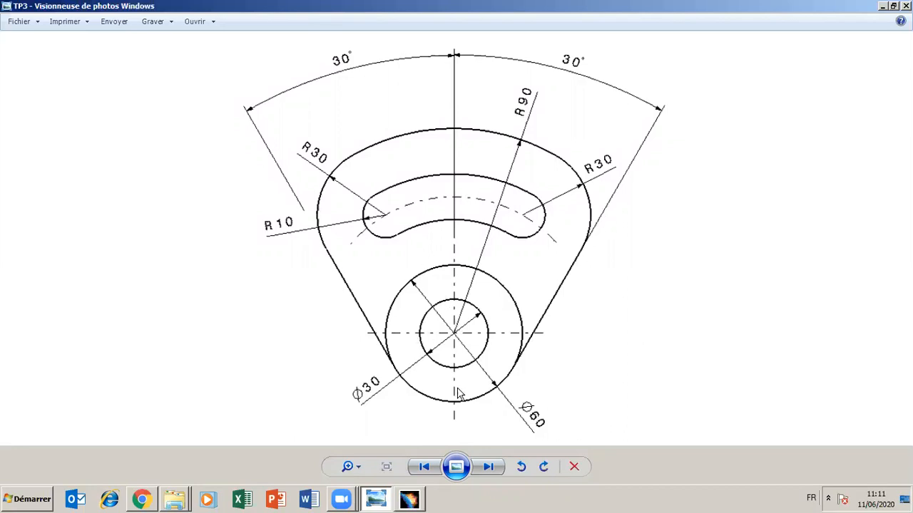
{"action": "left_click", "coordinate": [384, 499]}
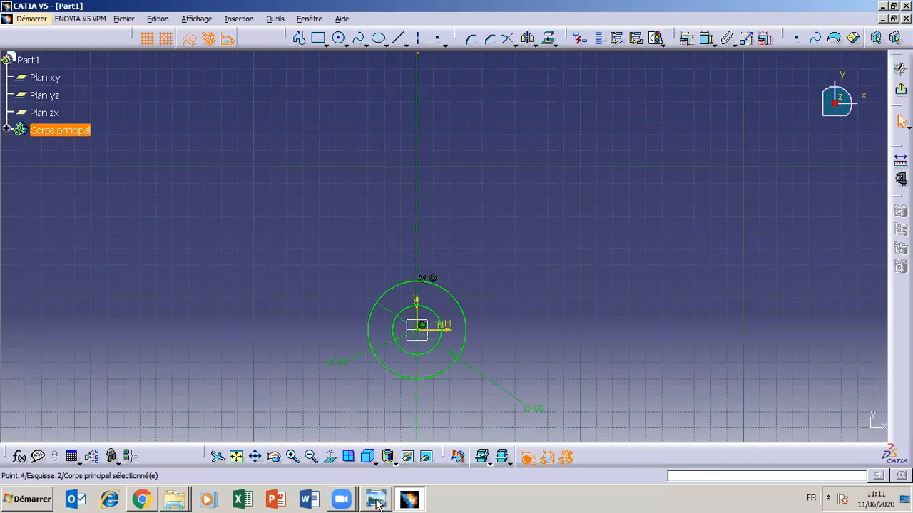
{"action": "left_click", "coordinate": [378, 502]}
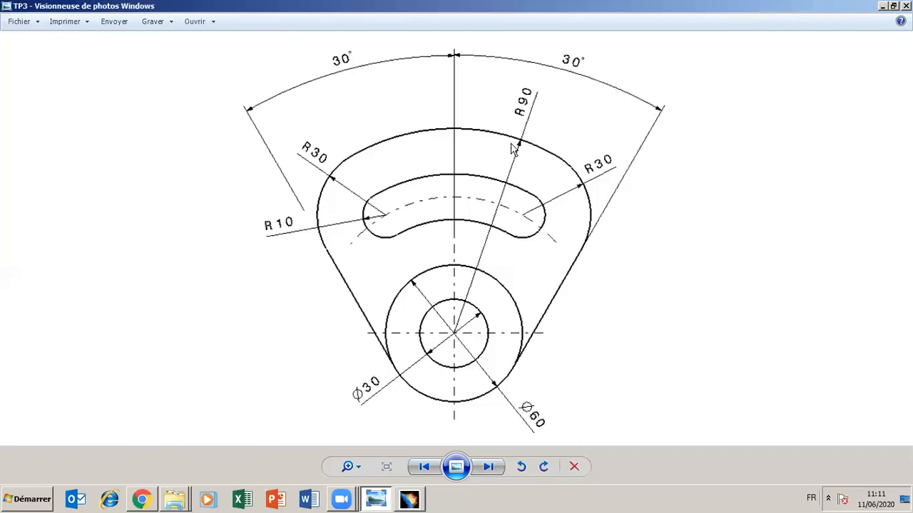
{"action": "left_click", "coordinate": [379, 503]}
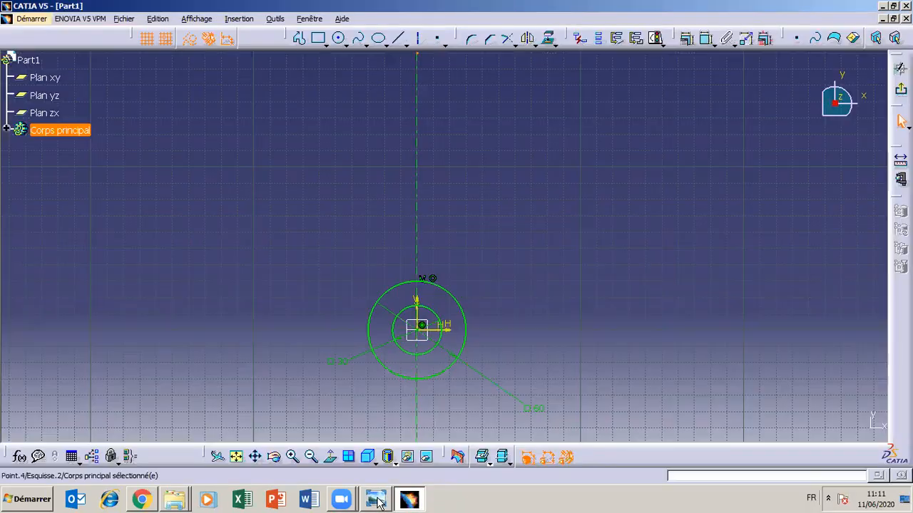
{"action": "left_click", "coordinate": [347, 45]}
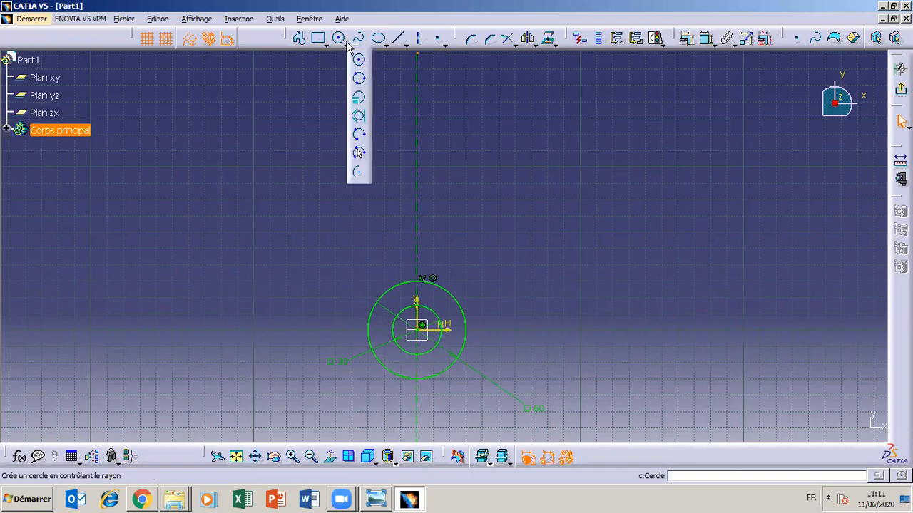
{"action": "left_click", "coordinate": [360, 175]}
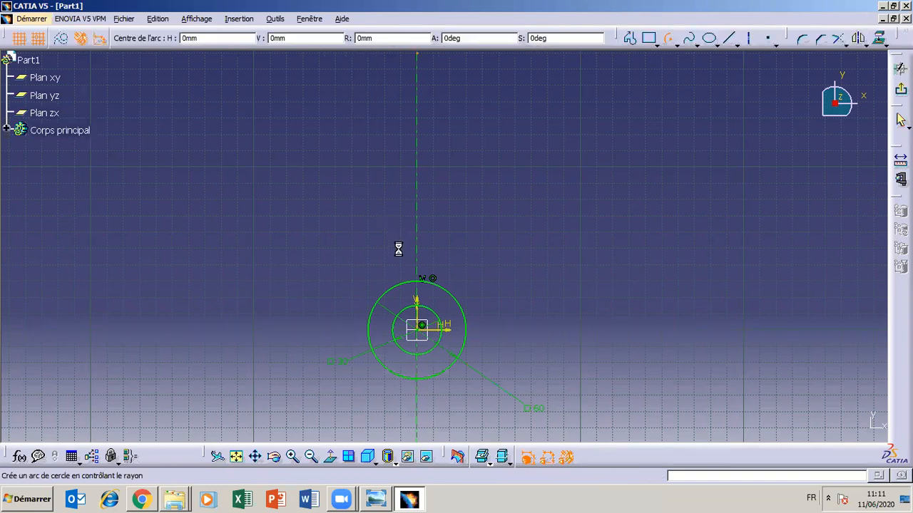
{"action": "left_click", "coordinate": [421, 327]}
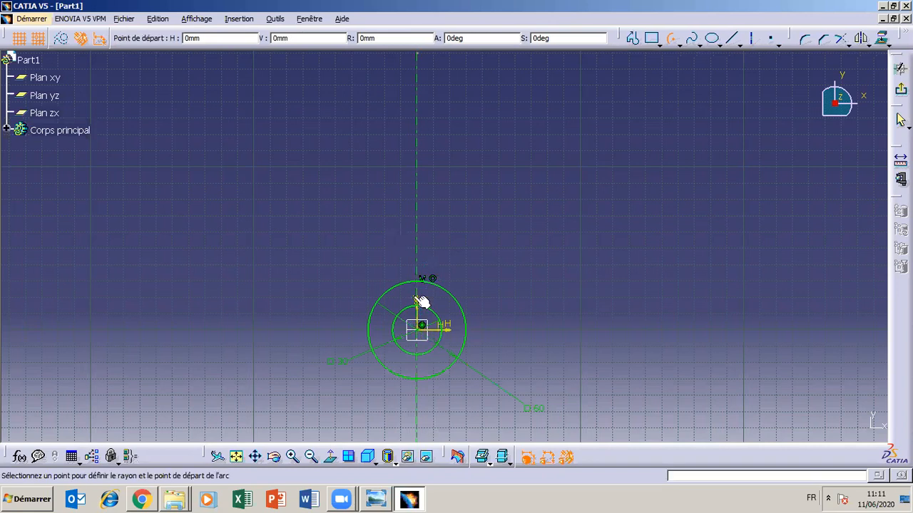
{"action": "left_click", "coordinate": [546, 116]}
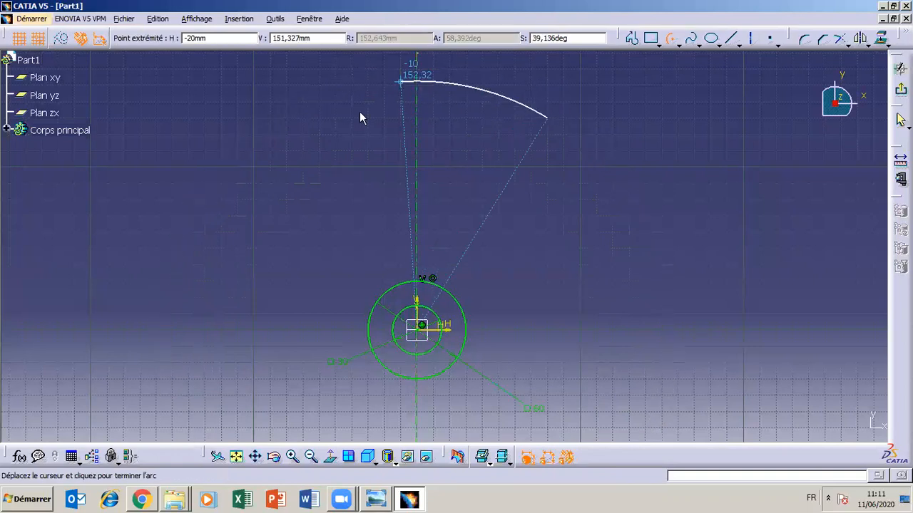
{"action": "left_click", "coordinate": [307, 133]}
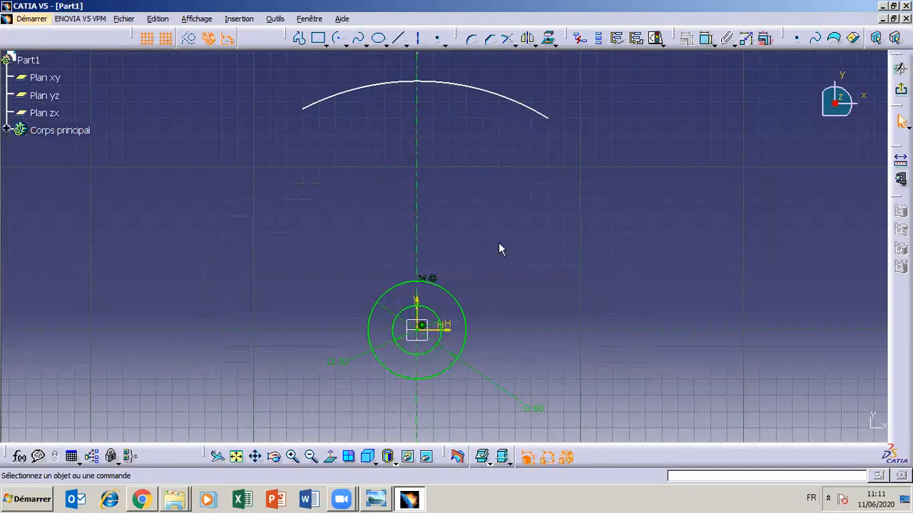
- Switch to the TP3 reference drawing in Windows Photo Viewer to check the upper arc's dimensions
{"action": "left_click", "coordinate": [418, 498]}
{"action": "left_click", "coordinate": [413, 499]}
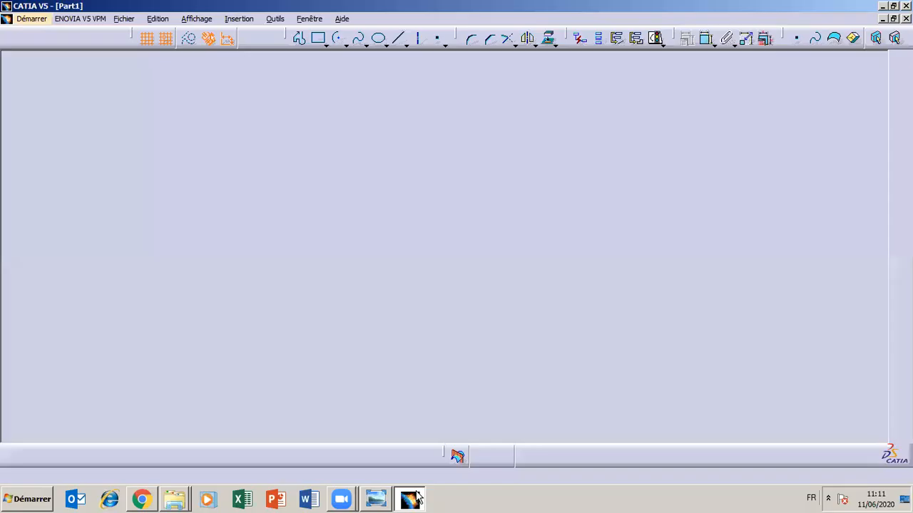
{"action": "left_click", "coordinate": [378, 501]}
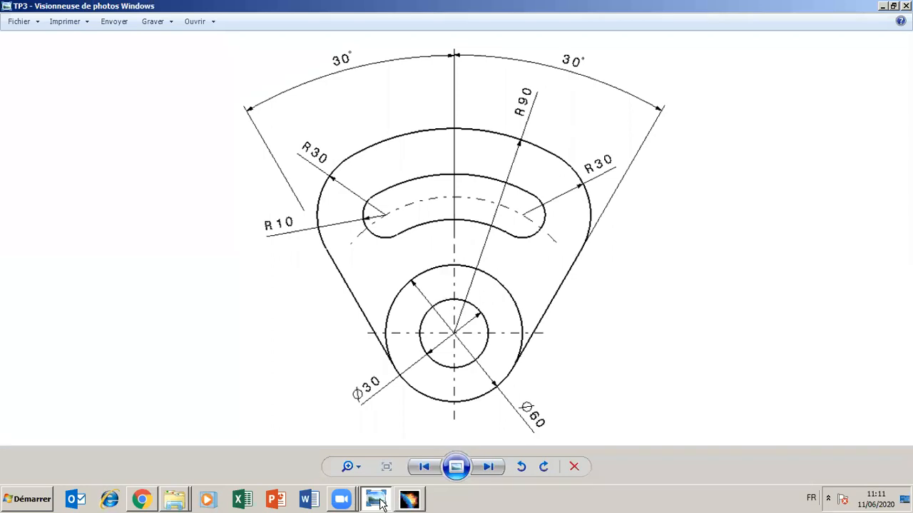
- Switch back to CATIA and dimension the upper arc's radius, setting it to 90 mm
{"action": "left_click", "coordinate": [378, 501]}
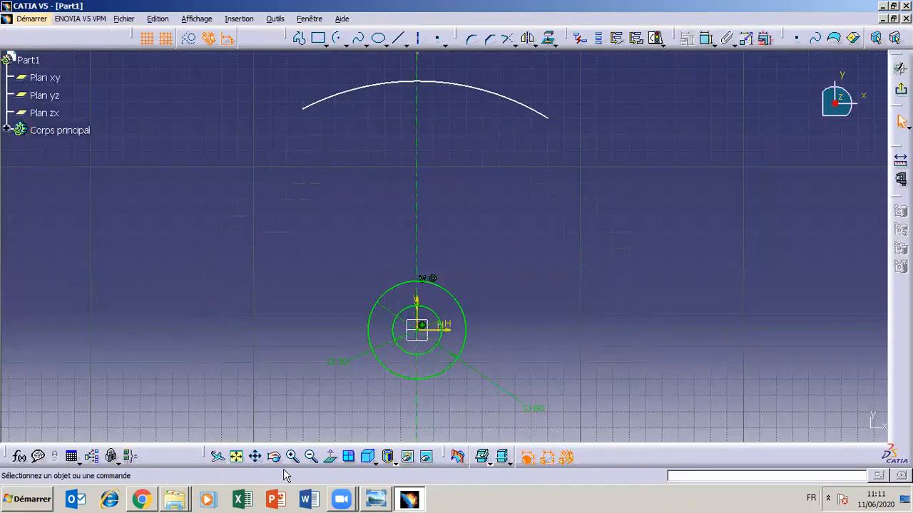
{"action": "middle_click_drag", "start_coordinate": [280, 341], "coordinate": [275, 364]}
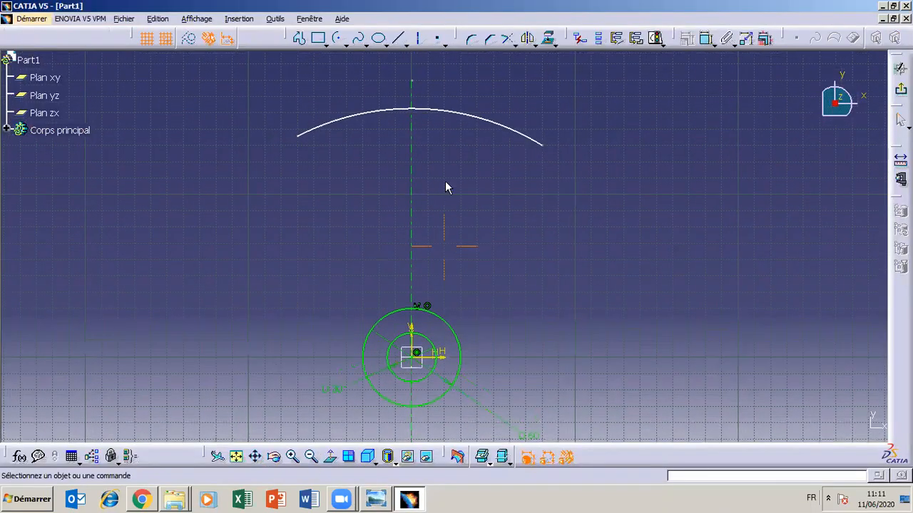
{"action": "left_click", "coordinate": [706, 38]}
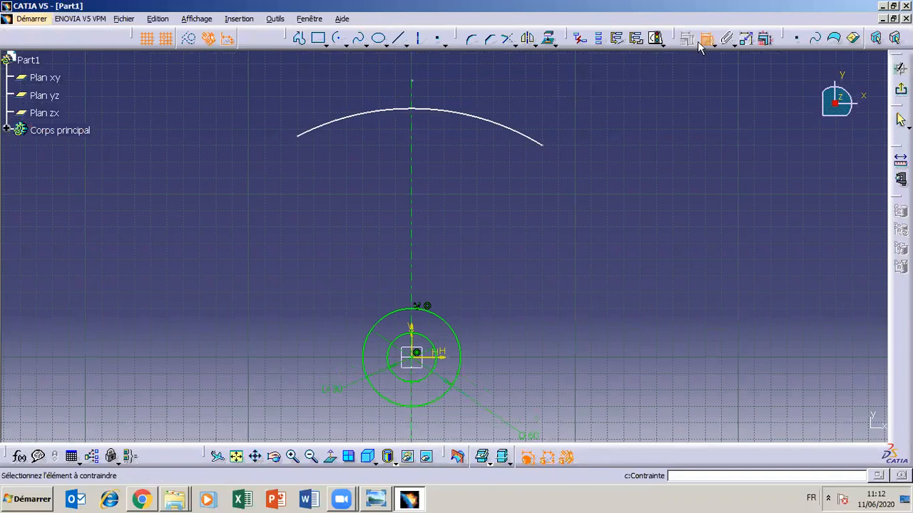
{"action": "left_click", "coordinate": [505, 124]}
{"action": "left_click", "coordinate": [527, 82]}
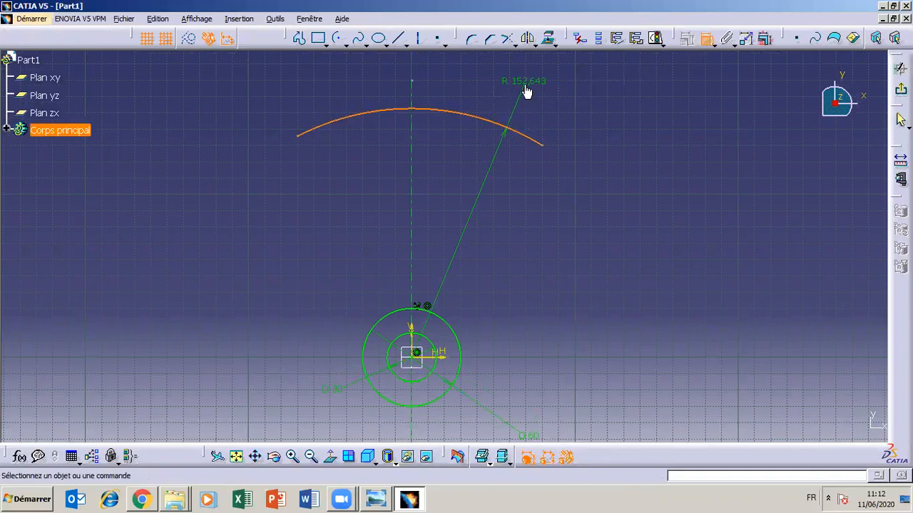
{"action": "double_click", "coordinate": [525, 81]}
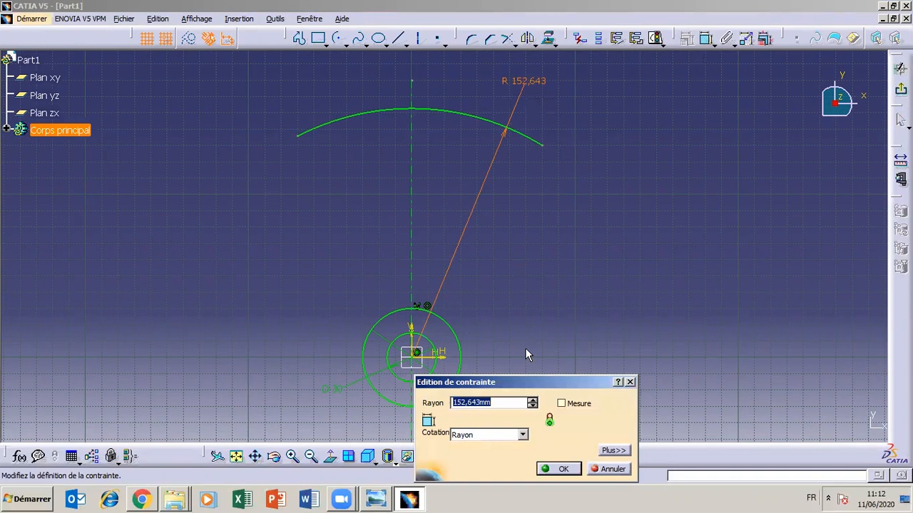
{"action": "type", "text": "90"}
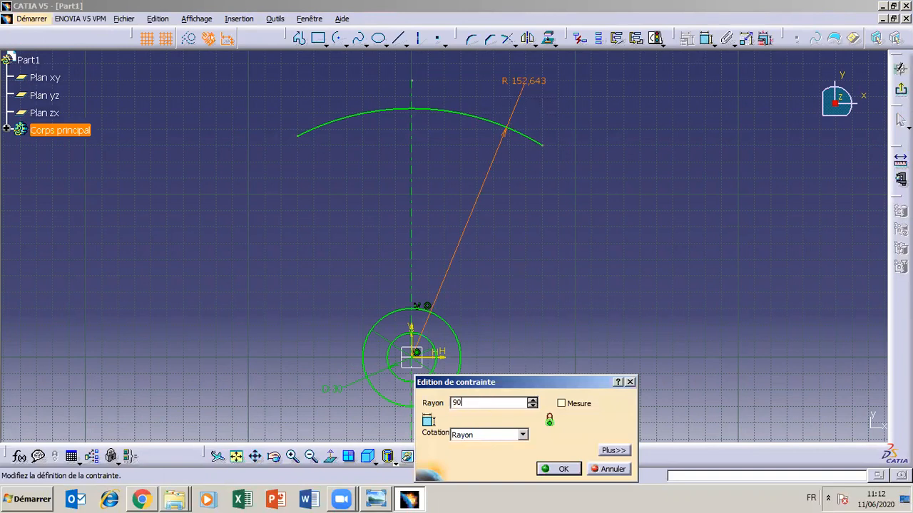
{"action": "left_click", "coordinate": [558, 471]}
- Check the TP3 drawing and, in the CATIA sketch, extend the upper arc slightly outward at its left end
{"action": "left_click", "coordinate": [412, 501]}
{"action": "left_click", "coordinate": [411, 501]}
{"action": "left_click", "coordinate": [381, 501]}
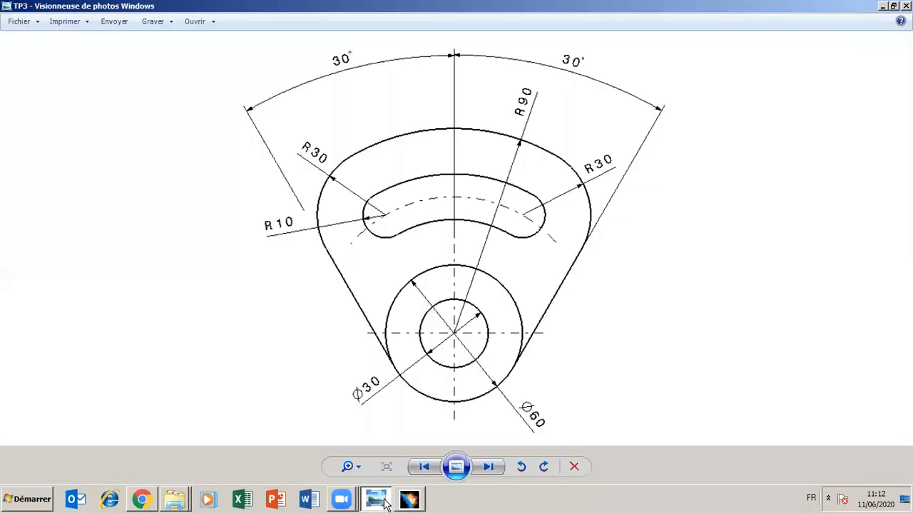
{"action": "left_click", "coordinate": [378, 501]}
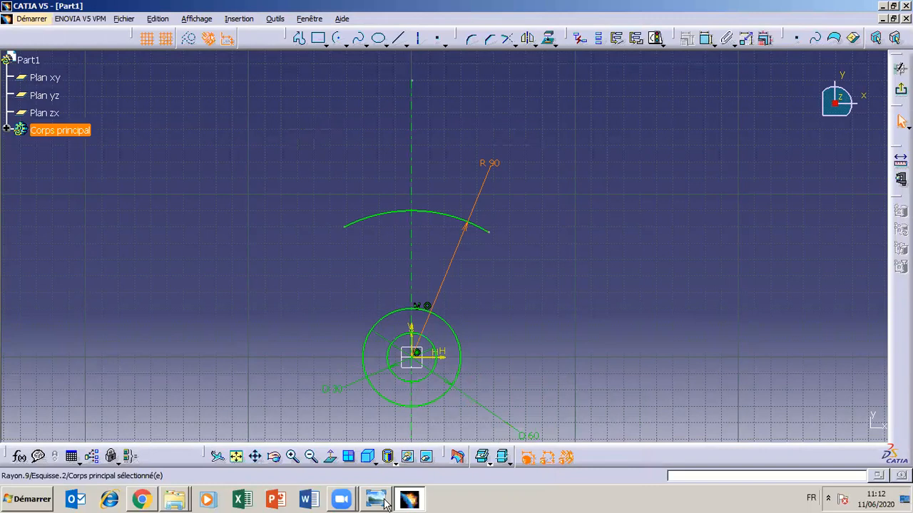
{"action": "mouse_move", "coordinate": [345, 229]}
{"action": "left_mouse_down"}
{"action": "mouse_move", "coordinate": [324, 243]}
{"action": "mouse_move", "coordinate": [394, 230]}
{"action": "mouse_move", "coordinate": [335, 232]}
{"action": "left_mouse_up"}
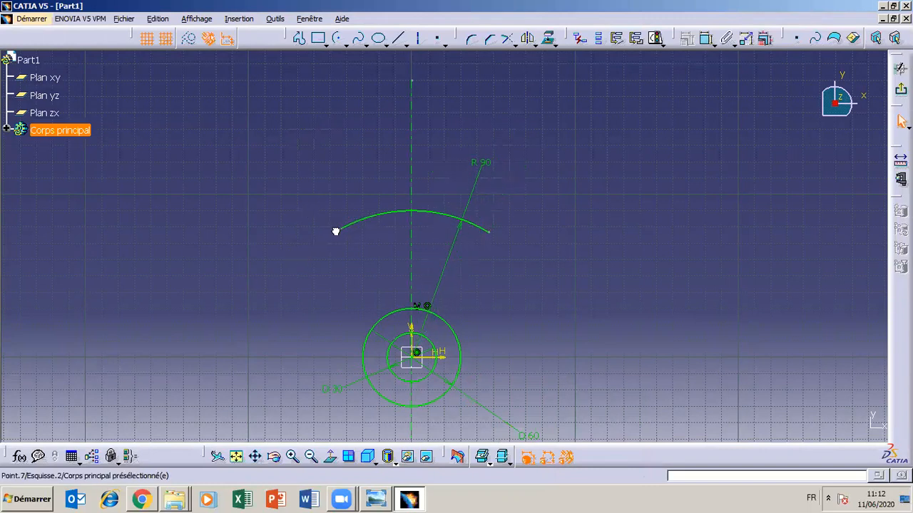
{"action": "left_click", "coordinate": [419, 502]}
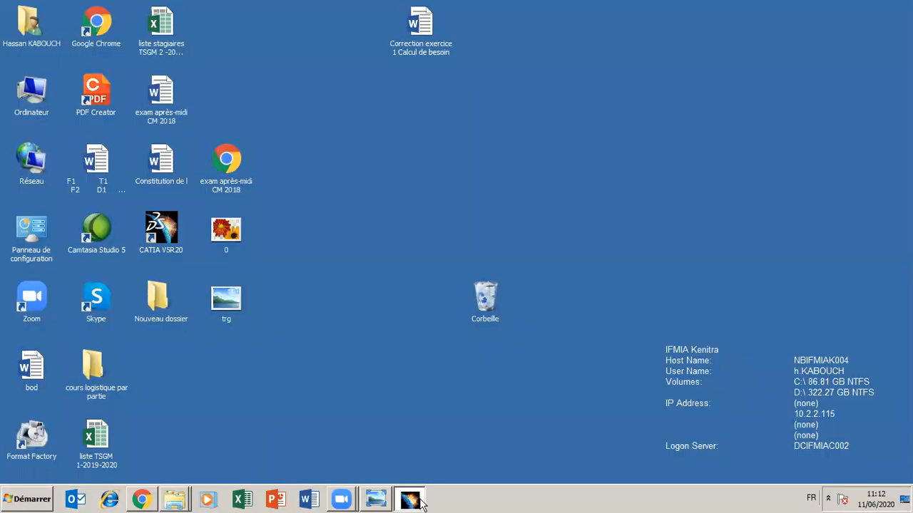
{"action": "left_click", "coordinate": [419, 502]}
- Consult the TP3 drawing and draw a line about 41 mm long from the 60 mm circle's right quadrant up to (40, 40)
{"action": "left_click", "coordinate": [386, 501]}
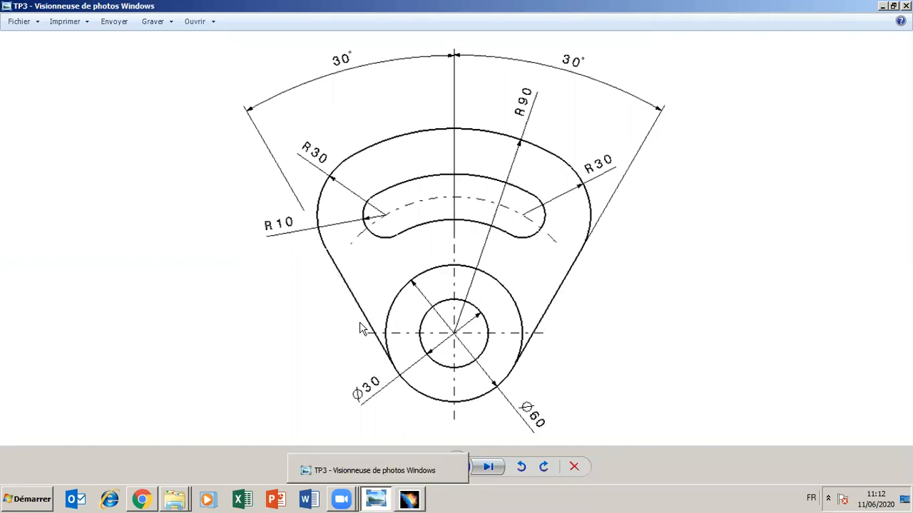
{"action": "left_click", "coordinate": [375, 499]}
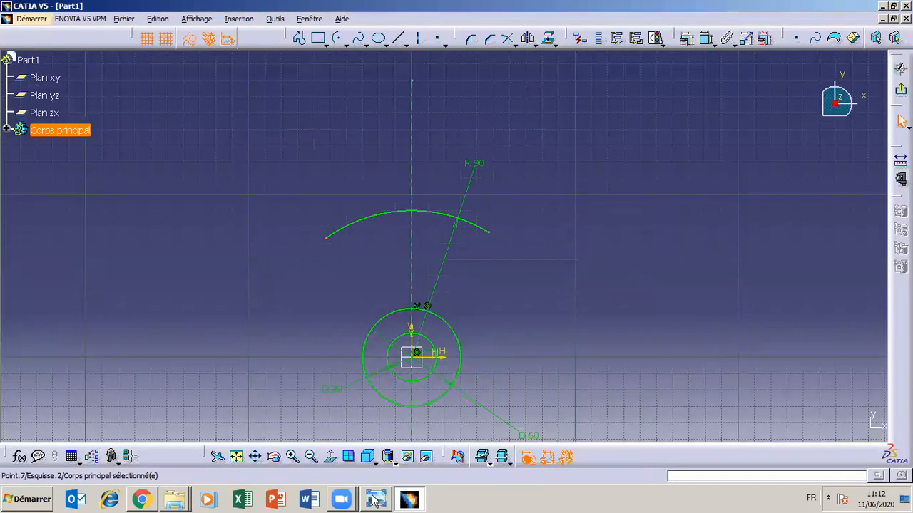
{"action": "left_click", "coordinate": [397, 37]}
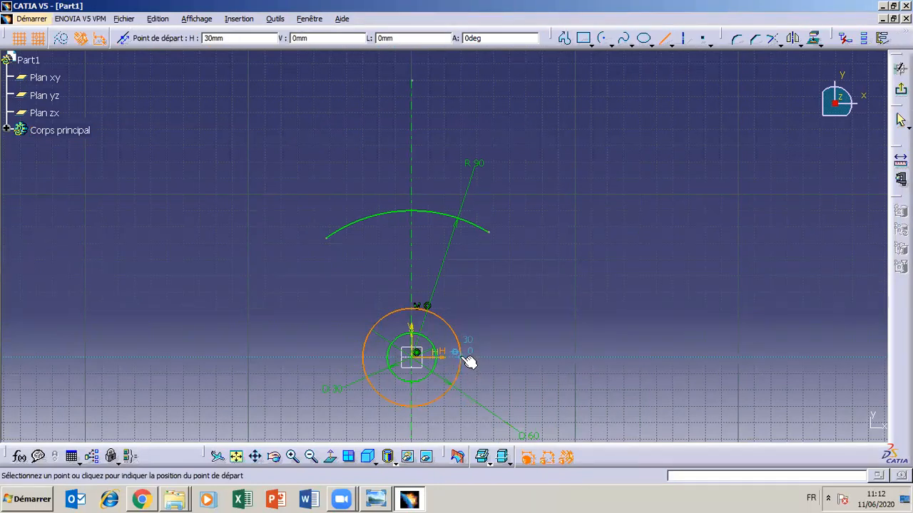
{"action": "left_click", "coordinate": [370, 501]}
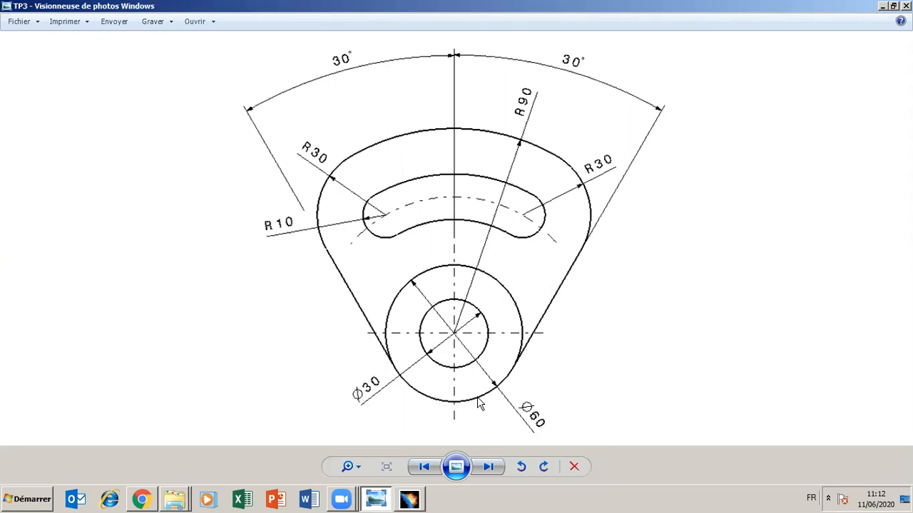
{"action": "left_click", "coordinate": [384, 499]}
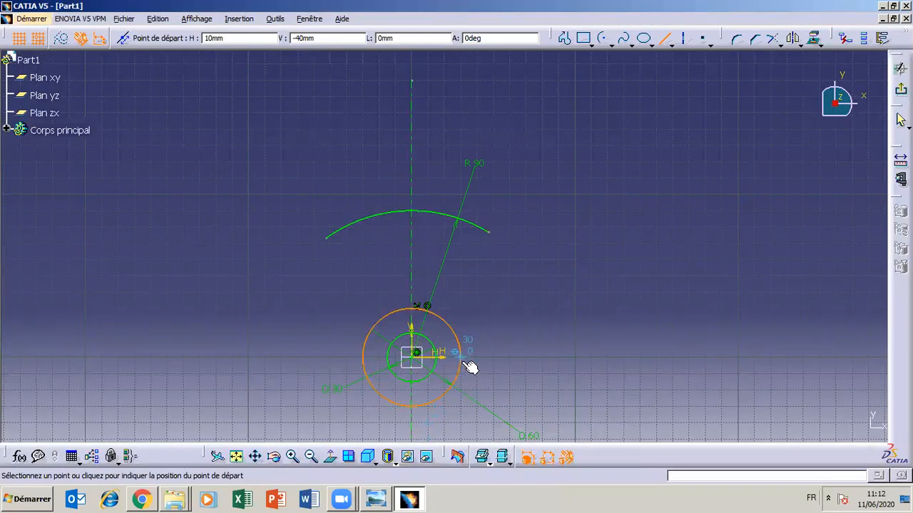
{"action": "left_click", "coordinate": [469, 363]}
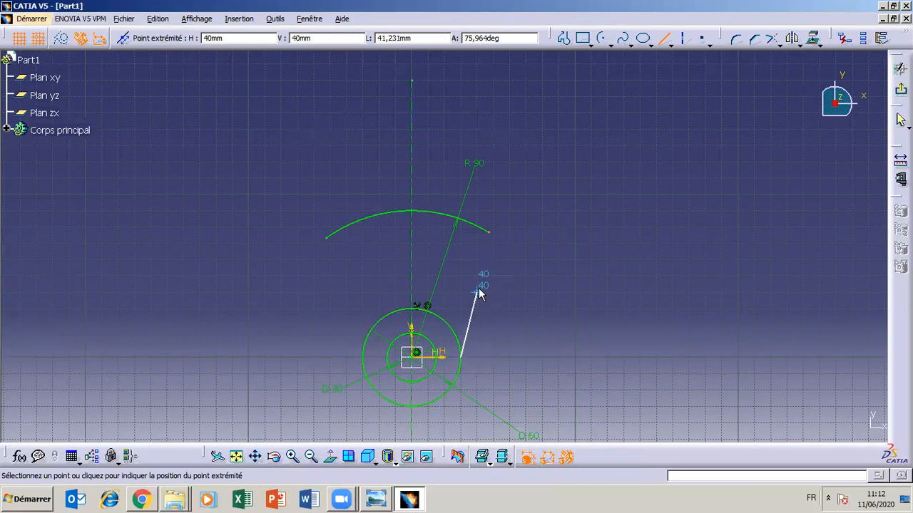
{"action": "left_click", "coordinate": [478, 288]}
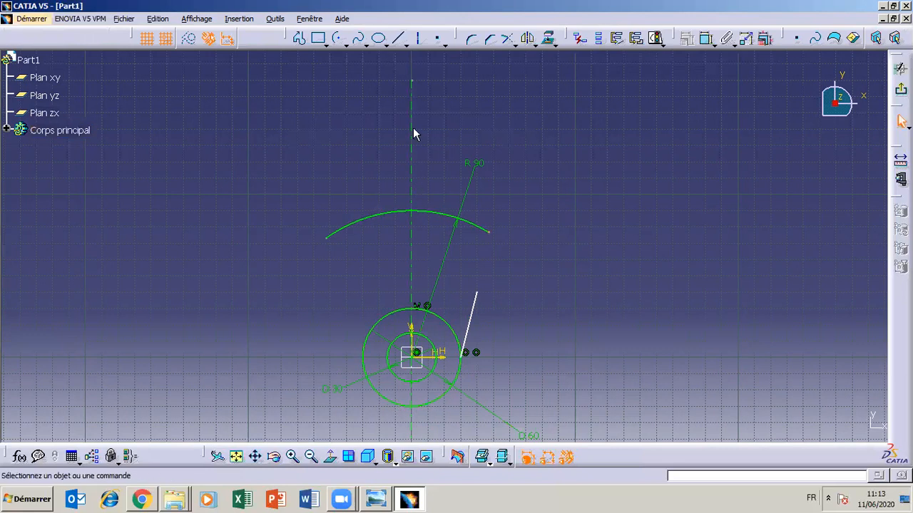
- Draw a line from the 60 mm circle's left quadrant at (-30, 0), slanting up and outward to (-50, 40)
{"action": "left_click", "coordinate": [399, 39]}
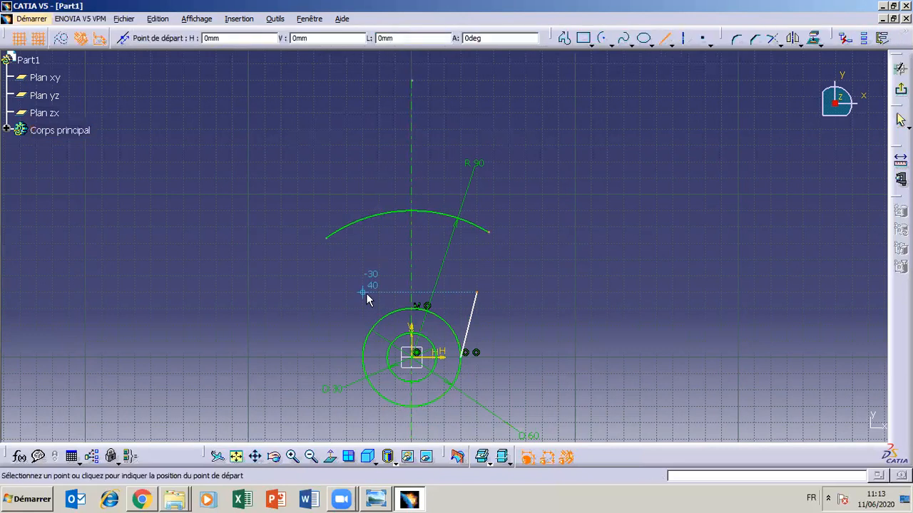
{"action": "left_click", "coordinate": [365, 363]}
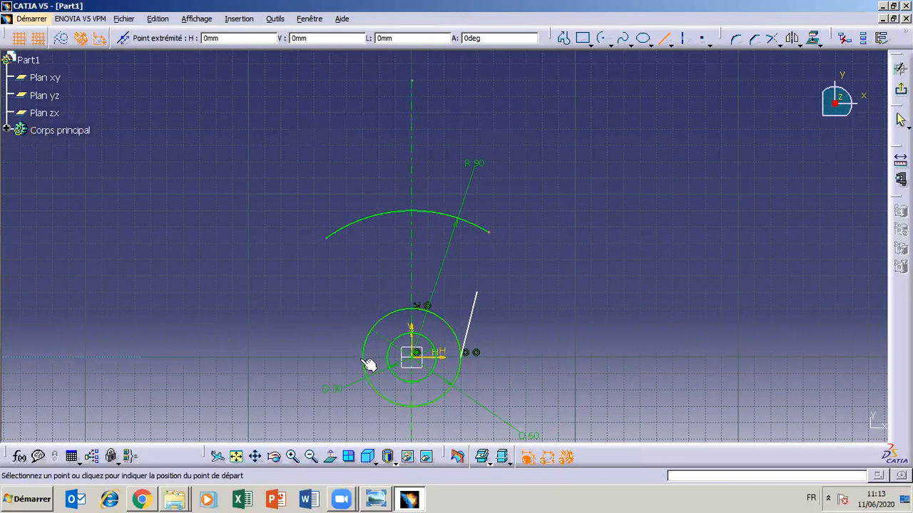
{"action": "left_click", "coordinate": [332, 293]}
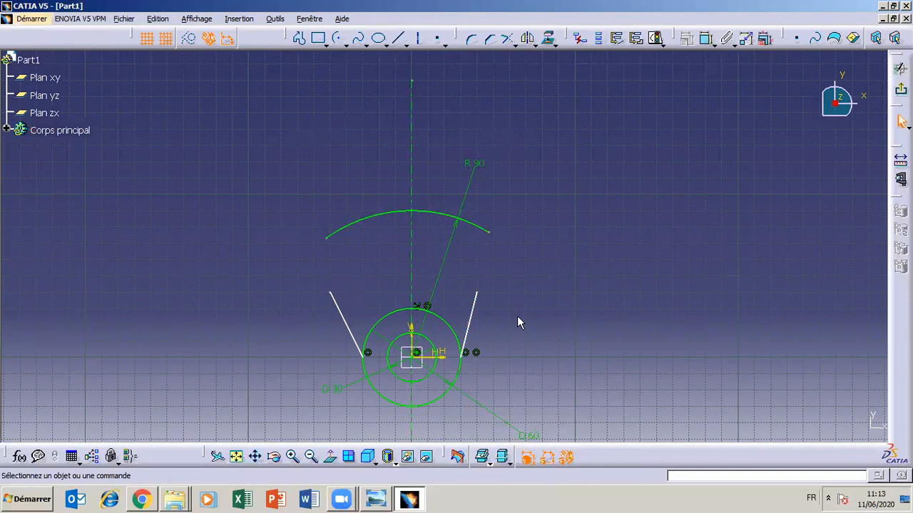
- Examine the enlarged sketch and check the TP3 drawing for the angles between the side lines and the vertical axis
{"action": "left_click", "coordinate": [523, 431]}
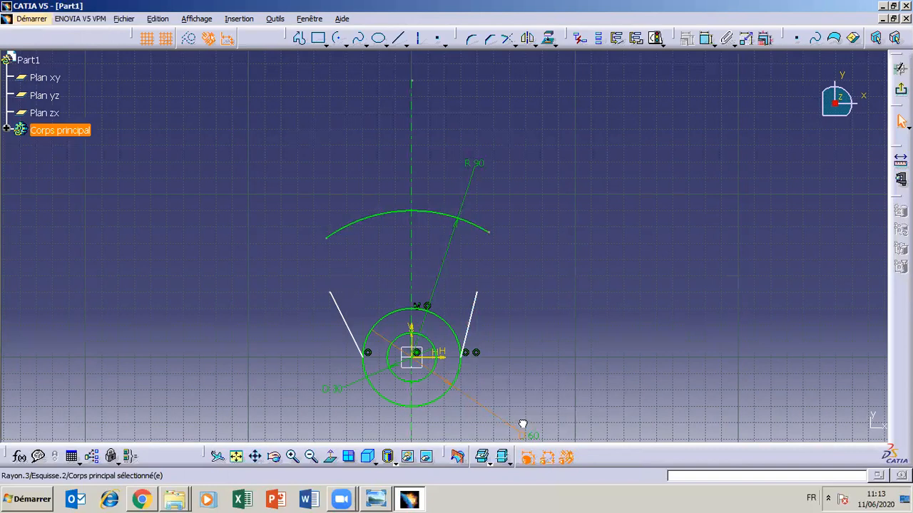
{"action": "left_click", "coordinate": [293, 456]}
{"action": "left_click", "coordinate": [293, 456]}
{"action": "left_click", "coordinate": [256, 456]}
{"action": "mouse_move", "coordinate": [553, 378]}
{"action": "left_mouse_down"}
{"action": "mouse_move", "coordinate": [578, 292]}
{"action": "mouse_move", "coordinate": [577, 245]}
{"action": "mouse_move", "coordinate": [581, 303]}
{"action": "left_mouse_up"}
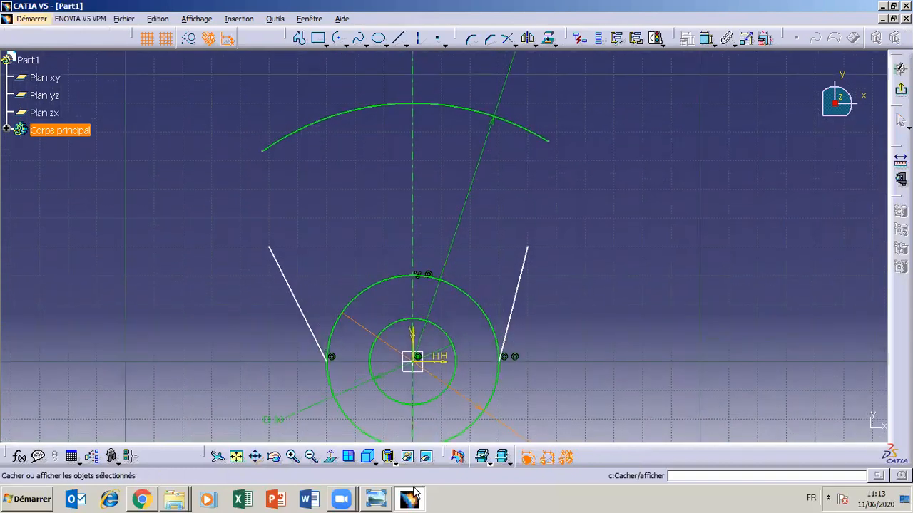
{"action": "left_click", "coordinate": [409, 499]}
{"action": "left_click", "coordinate": [409, 499]}
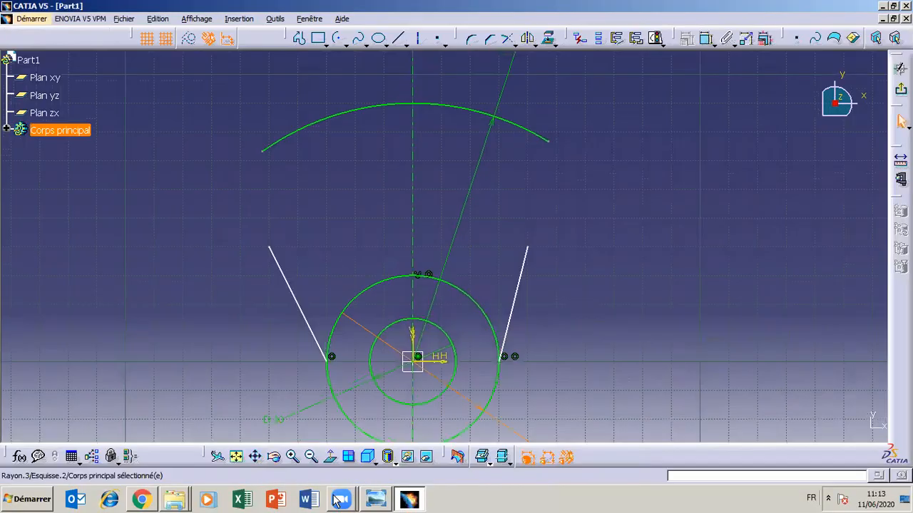
{"action": "left_click", "coordinate": [373, 501]}
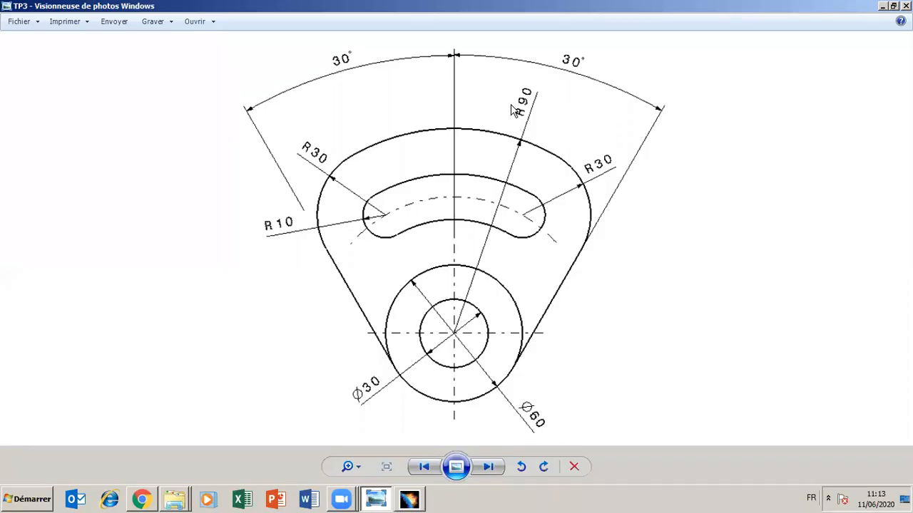
{"action": "left_click", "coordinate": [374, 497]}
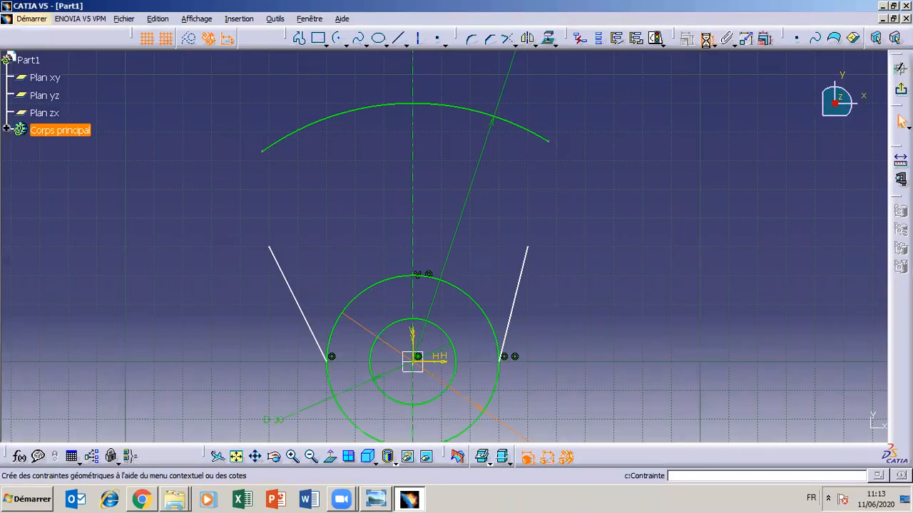
- Dimension the angle between the right side line and the vertical axis and set it to 30 degrees
{"action": "left_click", "coordinate": [707, 40]}
{"action": "left_click", "coordinate": [519, 280]}
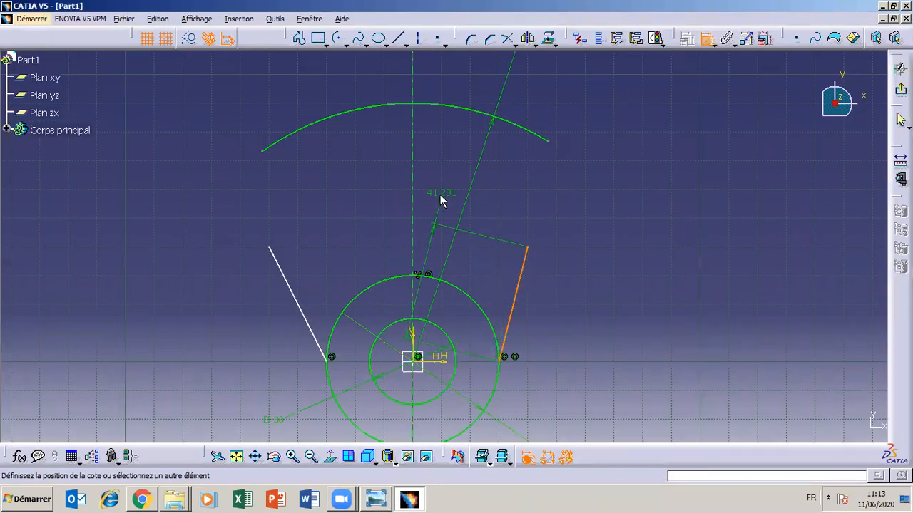
{"action": "left_click", "coordinate": [415, 202]}
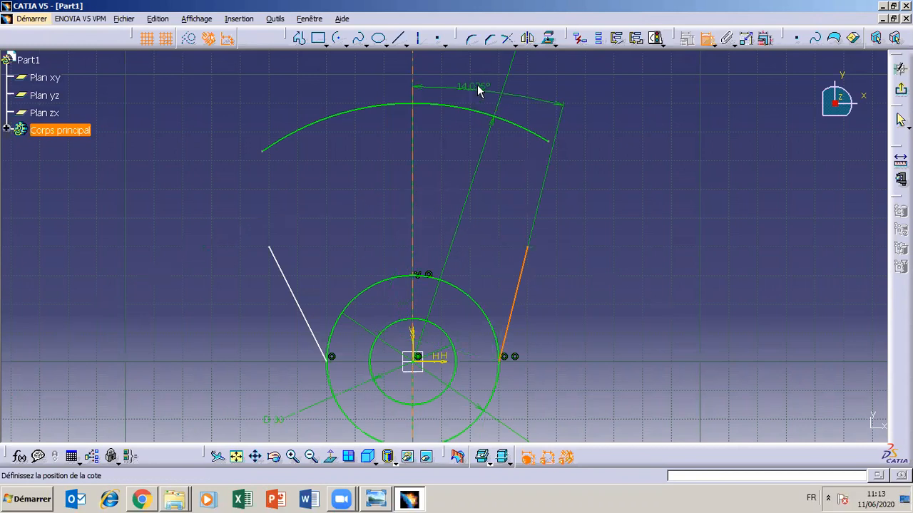
{"action": "left_click", "coordinate": [480, 70]}
{"action": "double_click", "coordinate": [480, 70]}
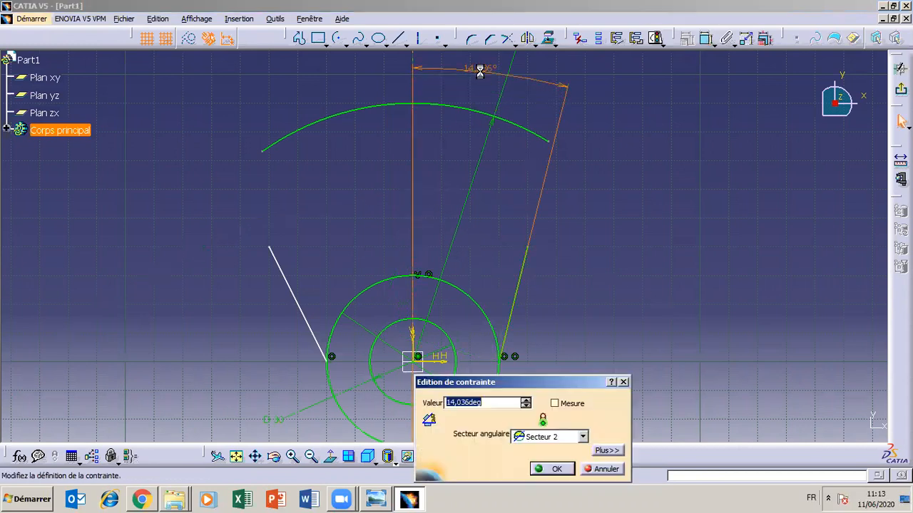
{"action": "type", "text": "30"}
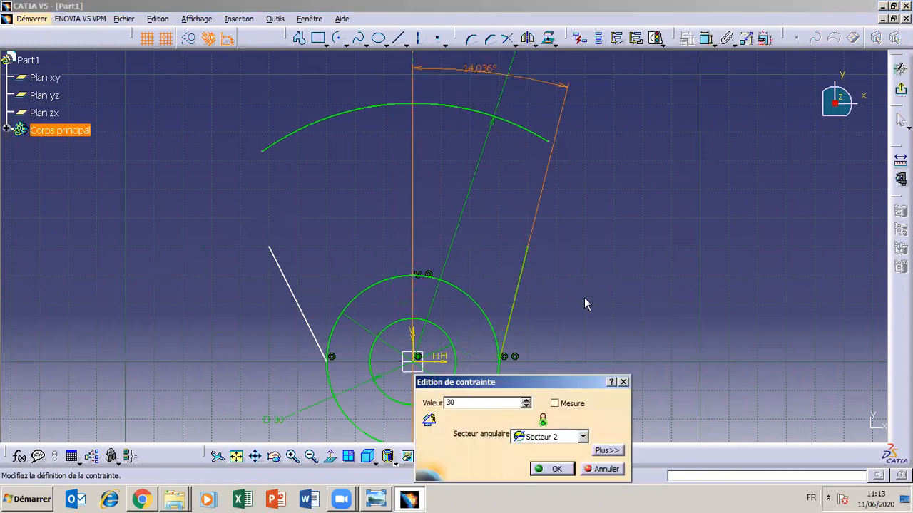
{"action": "left_click", "coordinate": [551, 469]}
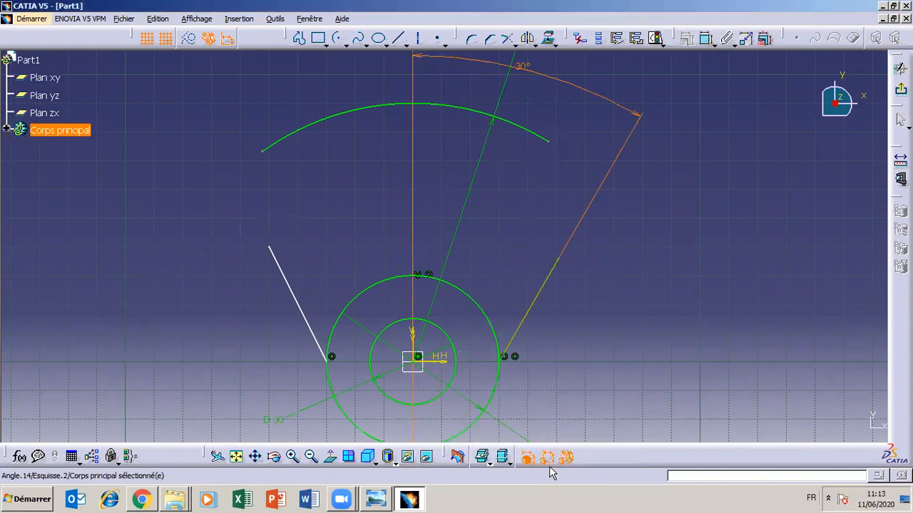
{"action": "left_click", "coordinate": [575, 403]}
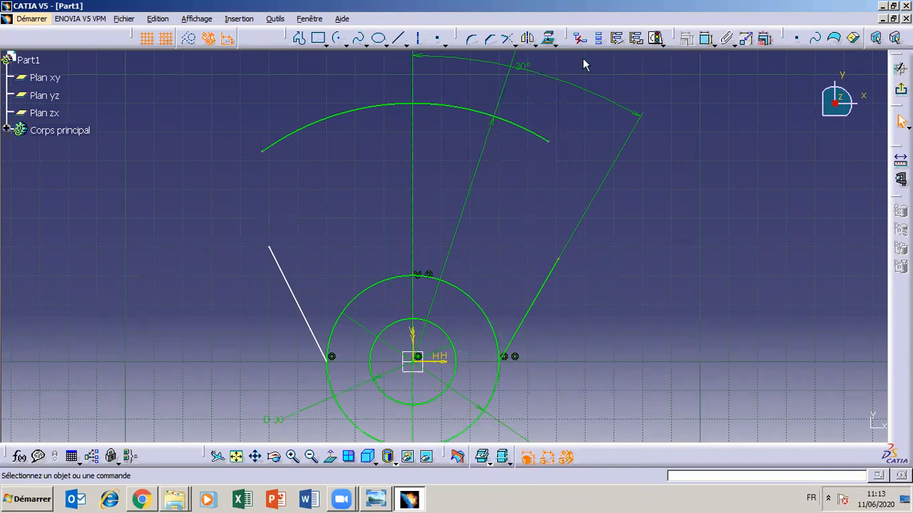
- Dimension the angle between the left side line and the vertical axis and set it to 30 degrees
{"action": "left_click", "coordinate": [702, 37]}
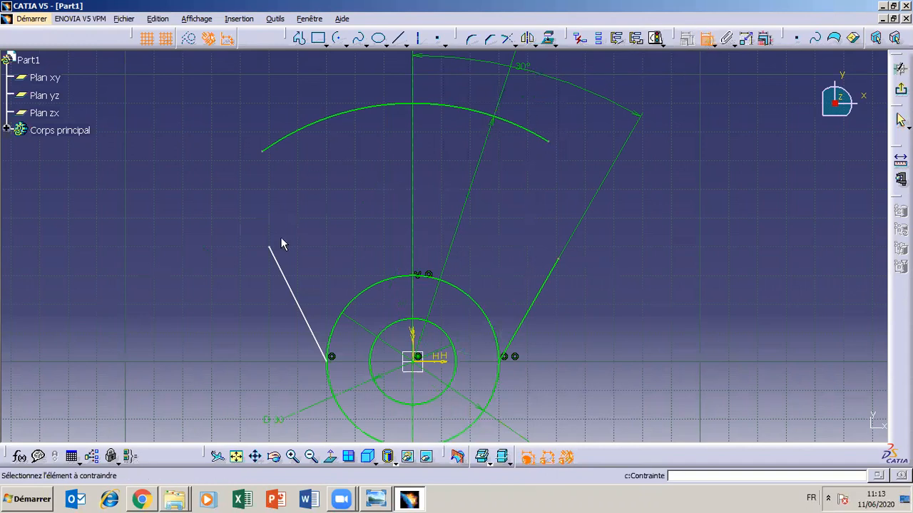
{"action": "left_click", "coordinate": [293, 279]}
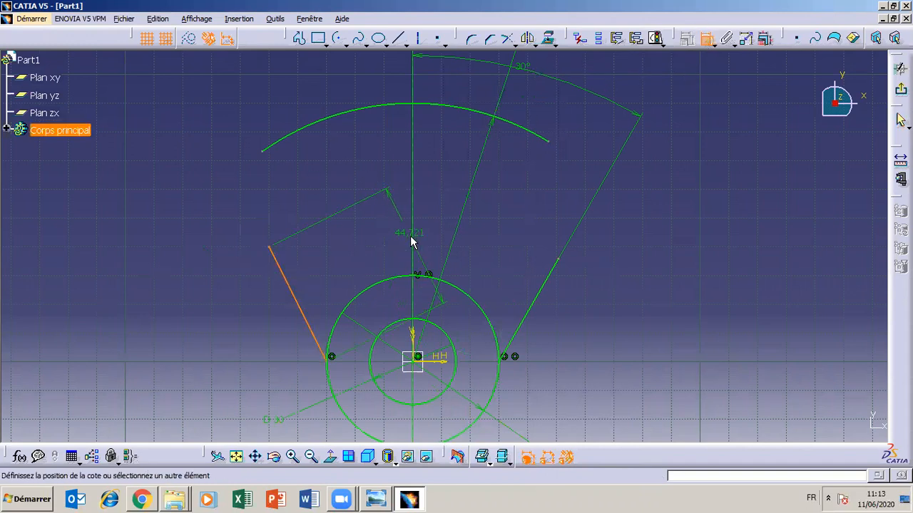
{"action": "left_click", "coordinate": [413, 246]}
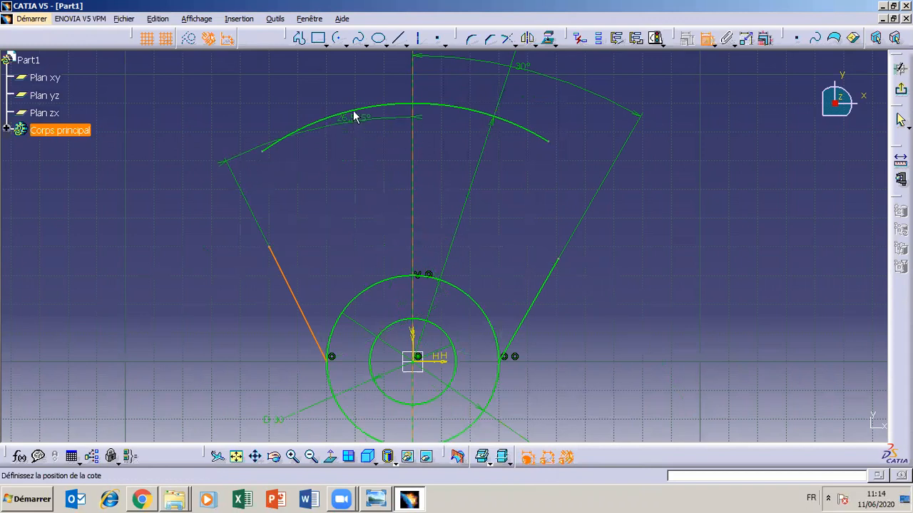
{"action": "left_click", "coordinate": [360, 64]}
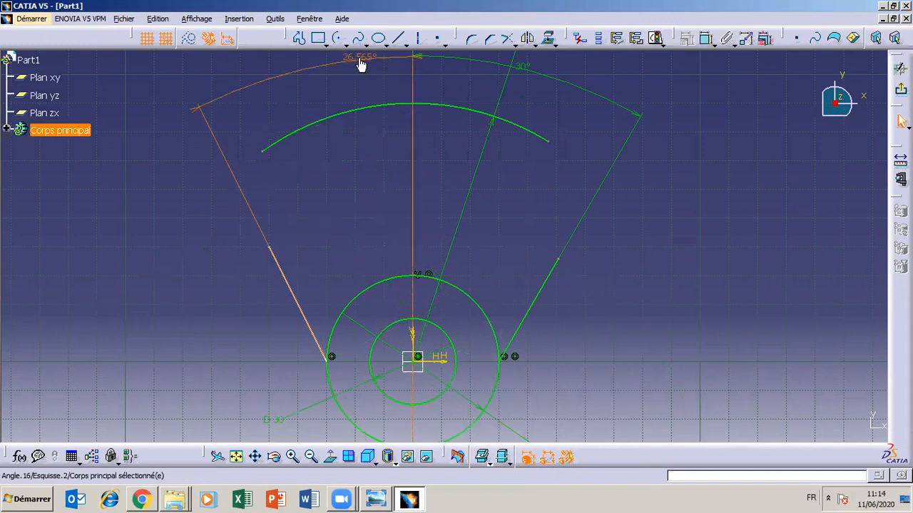
{"action": "double_click", "coordinate": [360, 57]}
{"action": "type", "text": "30"}
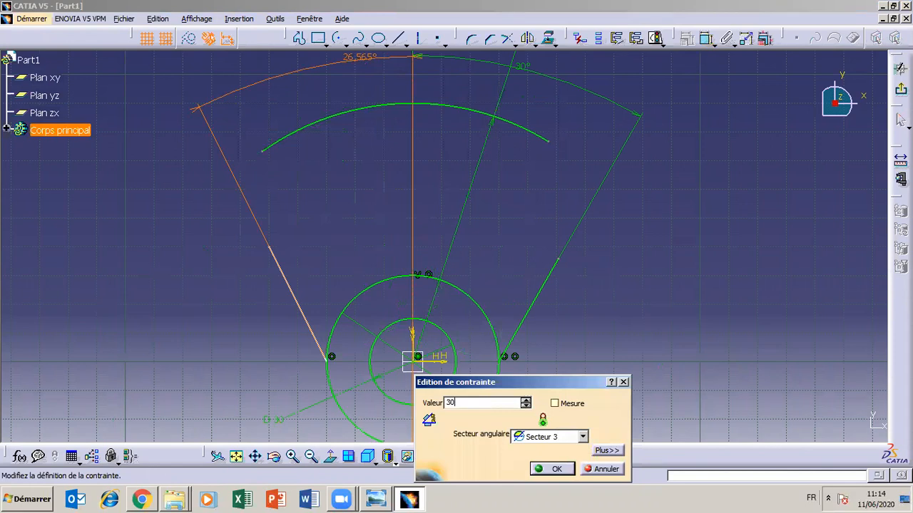
{"action": "left_click", "coordinate": [547, 468]}
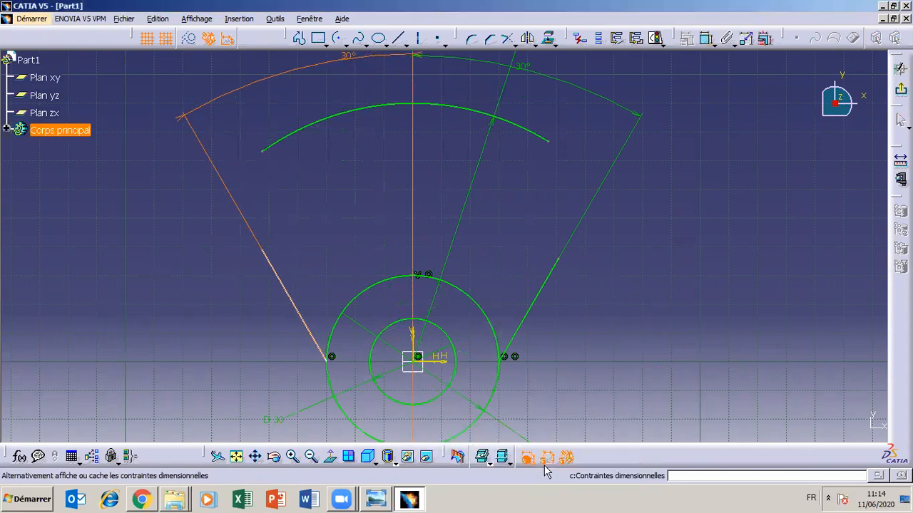
{"action": "left_click", "coordinate": [625, 362]}
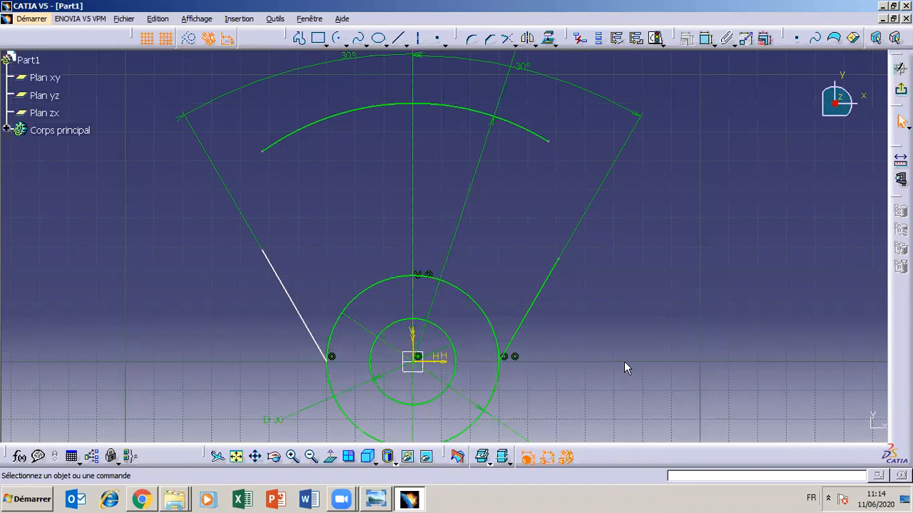
- Stretch the left and right side lines a little farther upward and outward along their 30-degree directions
{"action": "mouse_move", "coordinate": [318, 341]}
{"action": "left_mouse_down"}
{"action": "mouse_move", "coordinate": [316, 316]}
{"action": "mouse_move", "coordinate": [305, 313]}
{"action": "mouse_move", "coordinate": [292, 353]}
{"action": "mouse_move", "coordinate": [305, 290]}
{"action": "mouse_move", "coordinate": [292, 364]}
{"action": "mouse_move", "coordinate": [299, 335]}
{"action": "left_mouse_up"}
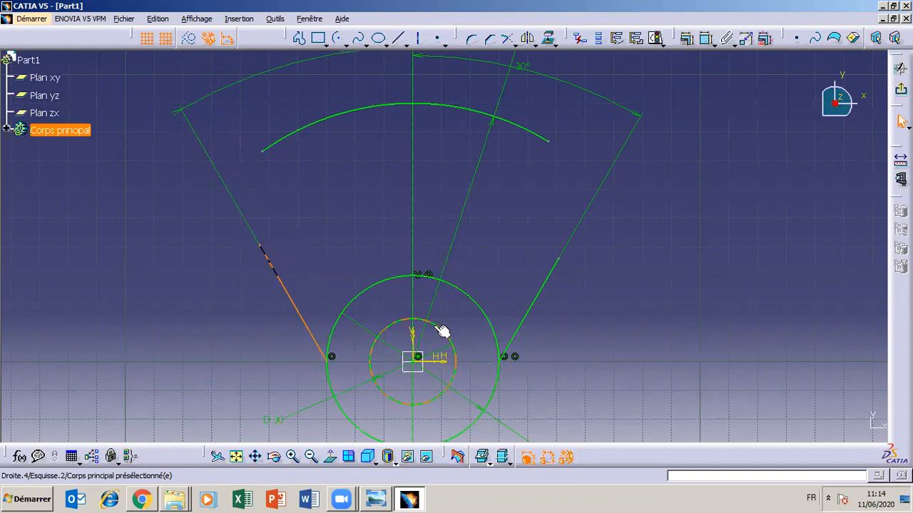
{"action": "left_click", "coordinate": [539, 306]}
{"action": "left_click_drag", "start_coordinate": [543, 301], "coordinate": [553, 273]}
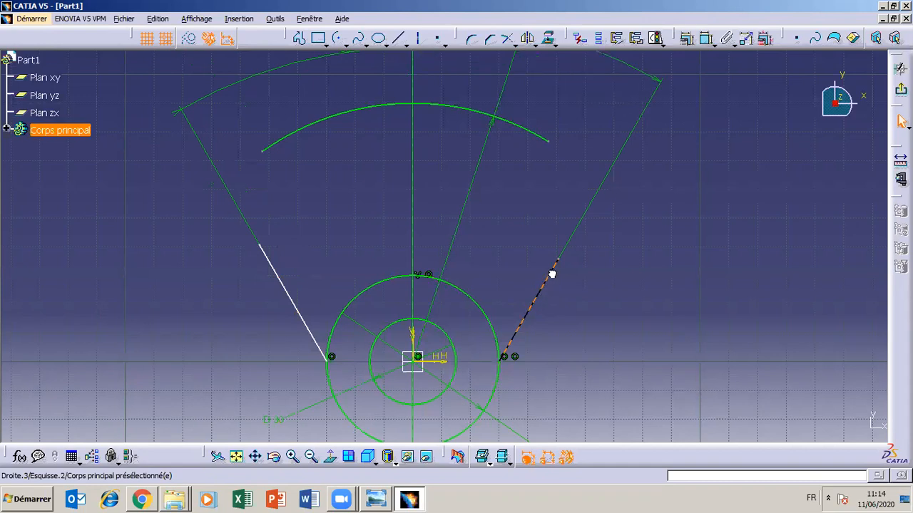
- Make the lower endpoint of the left side line coincident with the horizontal axis
{"action": "mouse_move", "coordinate": [334, 367]}
{"action": "left_mouse_down"}
{"action": "mouse_move", "coordinate": [334, 383]}
{"action": "mouse_move", "coordinate": [334, 359]}
{"action": "mouse_move", "coordinate": [320, 393]}
{"action": "mouse_move", "coordinate": [332, 358]}
{"action": "left_mouse_up"}
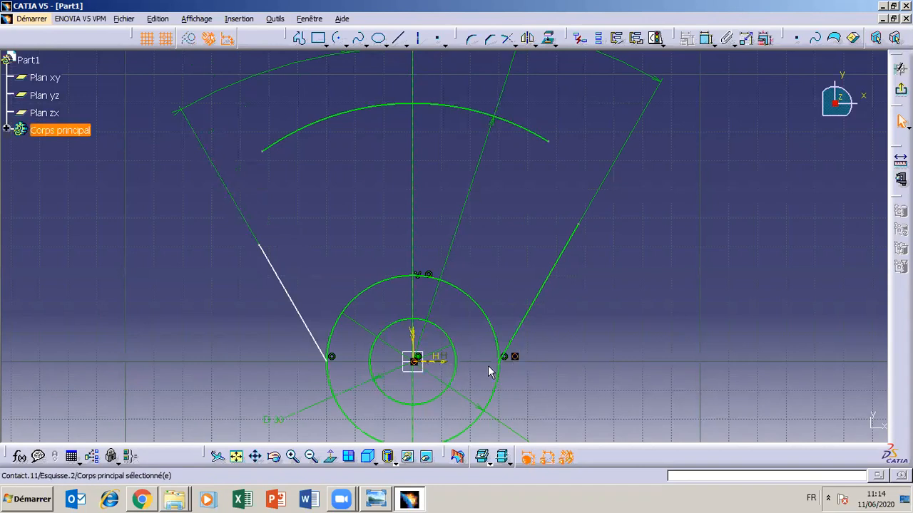
{"action": "left_click_drag", "start_coordinate": [329, 361], "coordinate": [331, 335]}
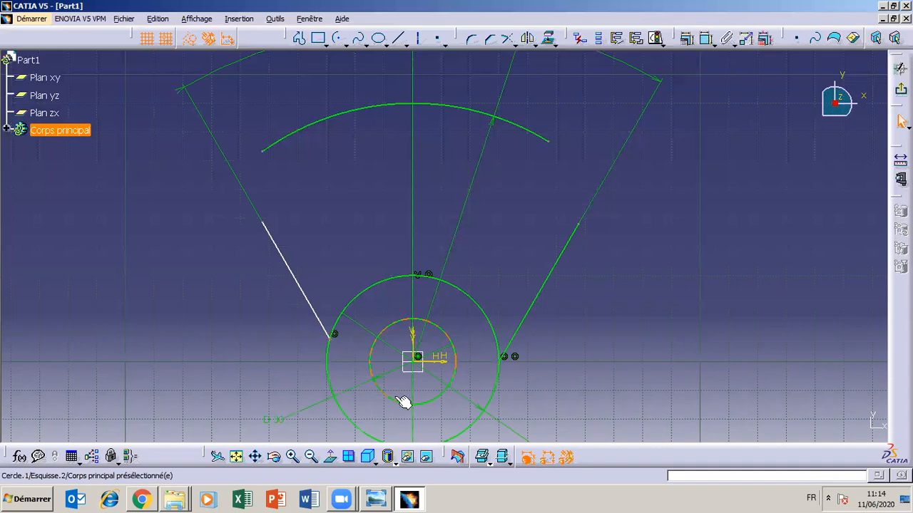
{"action": "left_click", "coordinate": [440, 366]}
{"action": "left_click", "coordinate": [687, 38]}
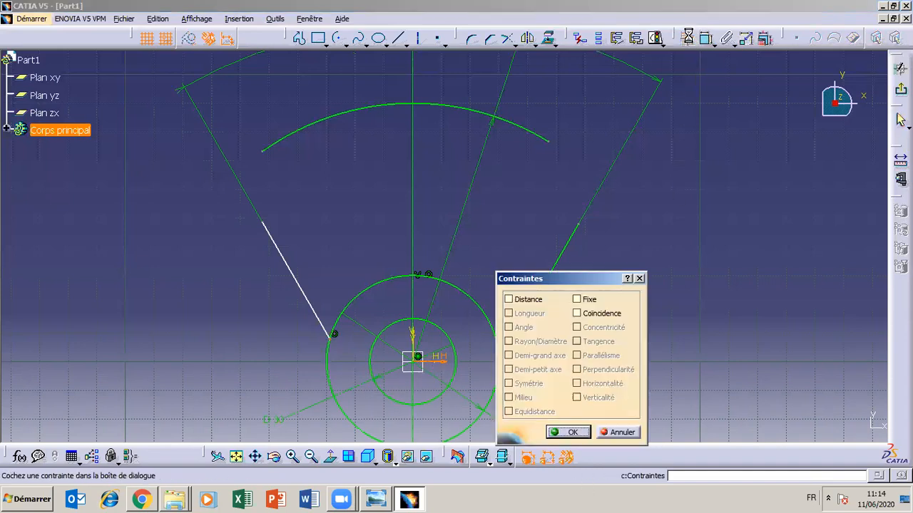
{"action": "left_click", "coordinate": [578, 314]}
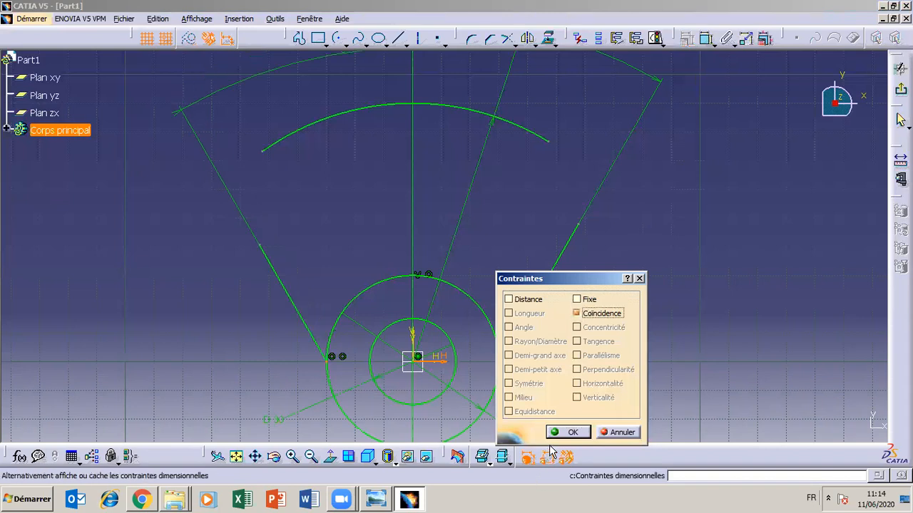
{"action": "left_click", "coordinate": [571, 432]}
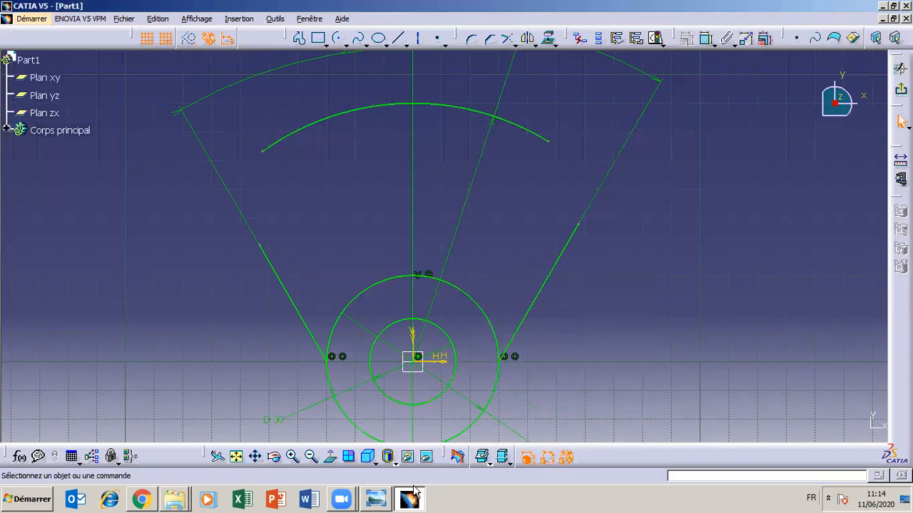
- Check on the TP3 drawing how the side lines meet the 60 mm circle and delete both lines' coincidences with the horizontal axis
{"action": "mouse_move", "coordinate": [416, 501]}
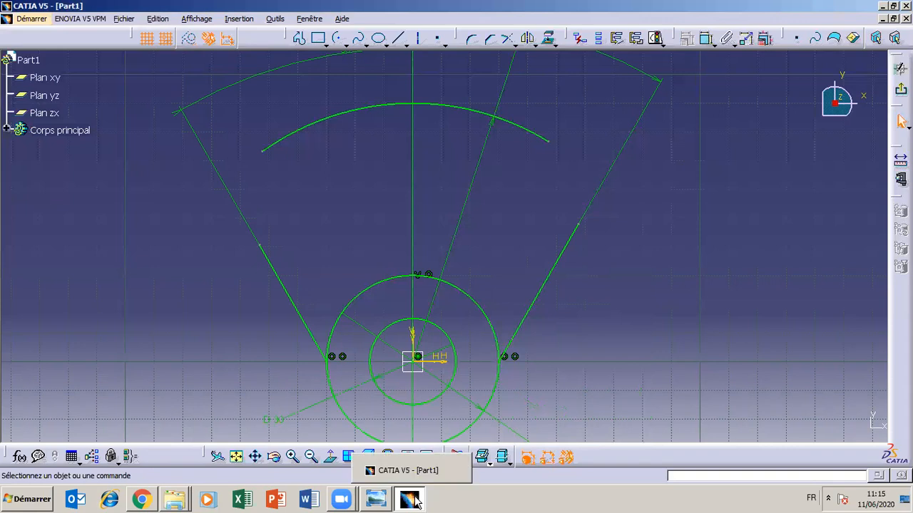
{"action": "mouse_move", "coordinate": [386, 499]}
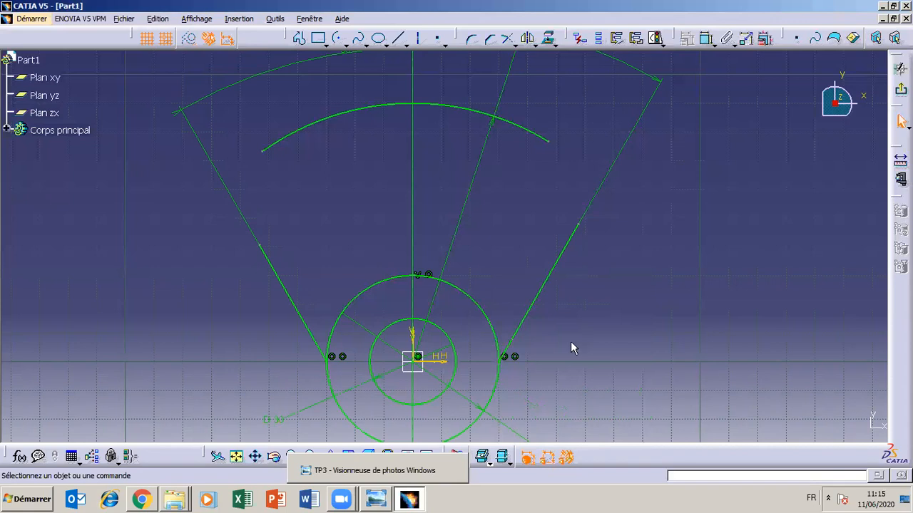
{"action": "left_click", "coordinate": [292, 457]}
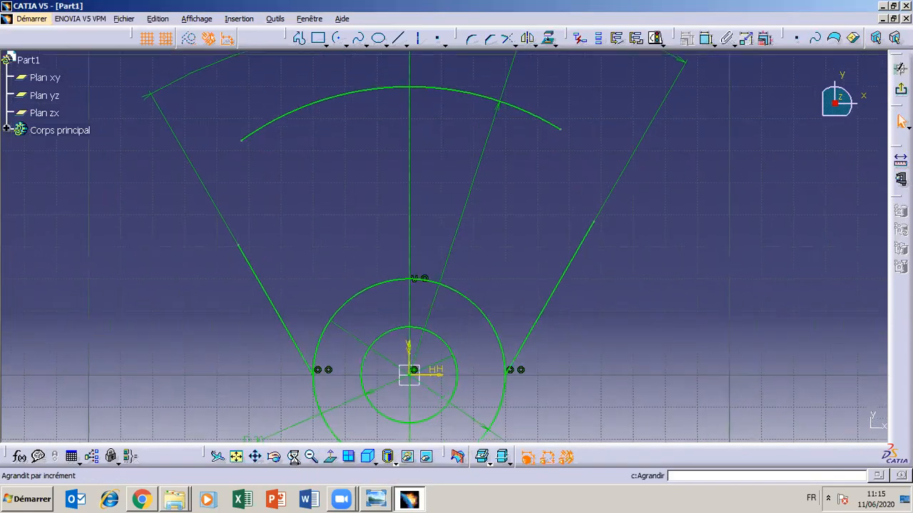
{"action": "left_click", "coordinate": [255, 456]}
{"action": "left_click_drag", "start_coordinate": [621, 402], "coordinate": [596, 258]}
{"action": "left_click", "coordinate": [378, 501]}
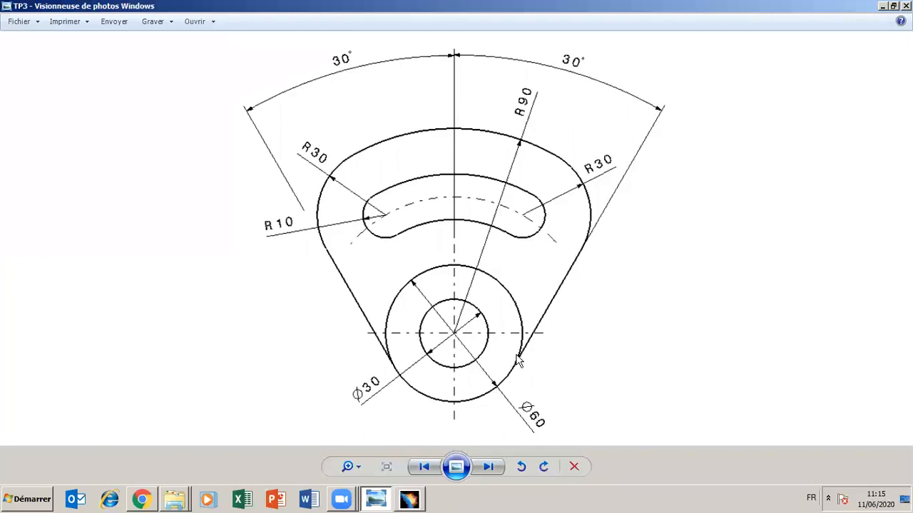
{"action": "left_click", "coordinate": [376, 499]}
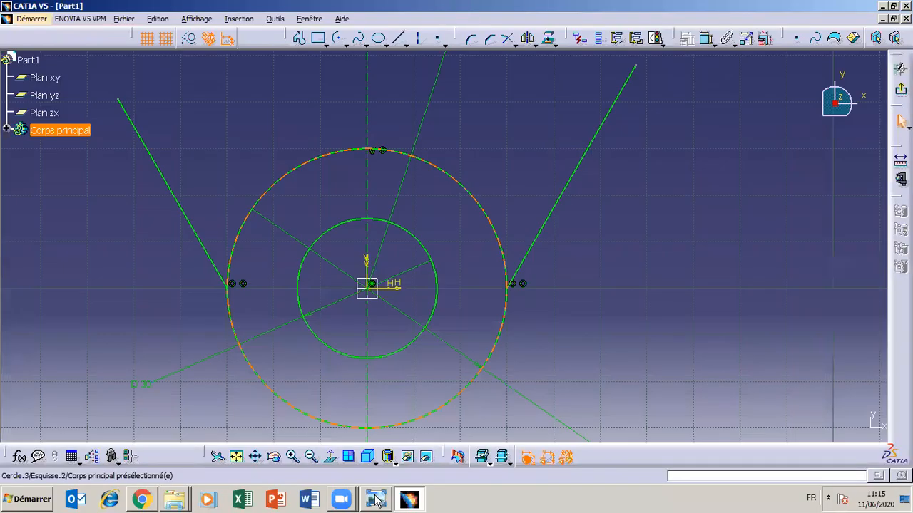
{"action": "left_click", "coordinate": [522, 284]}
{"action": "key", "text": "Delete"}
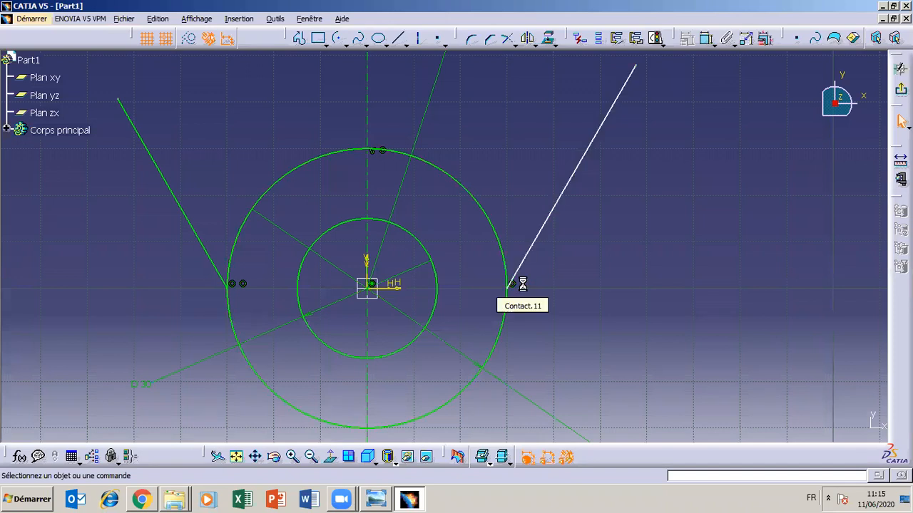
{"action": "left_click", "coordinate": [243, 288]}
{"action": "key", "text": "Delete"}
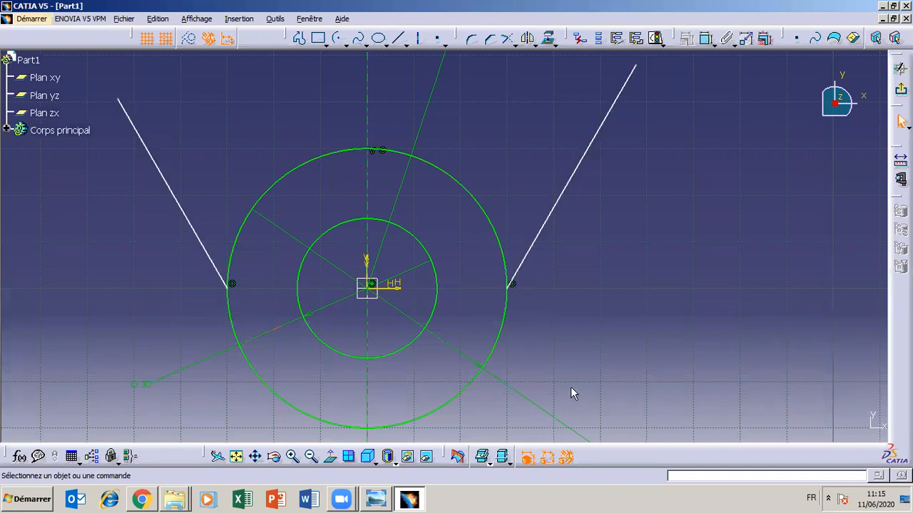
- Add a tangency constraint between the right side line and the 60 mm circle
{"action": "left_click", "coordinate": [310, 457]}
{"action": "left_click", "coordinate": [311, 457]}
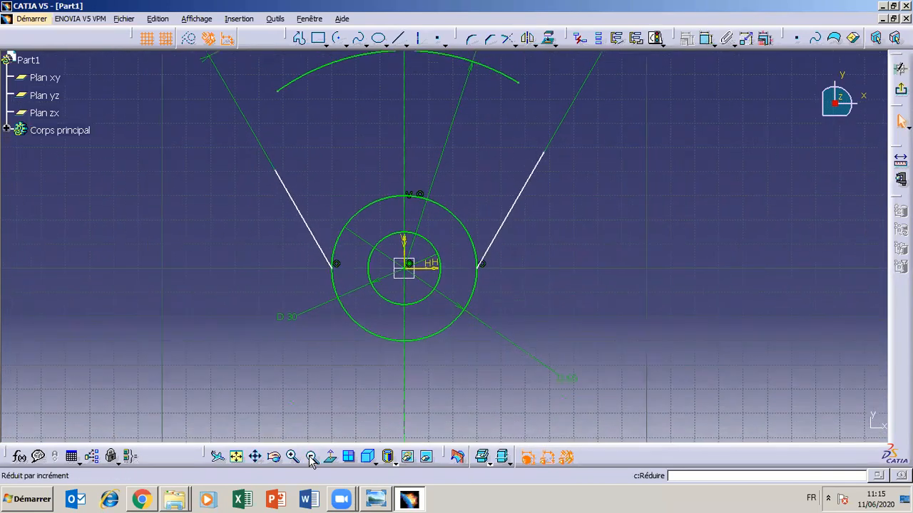
{"action": "left_click", "coordinate": [477, 300]}
{"action": "left_click", "coordinate": [525, 302]}
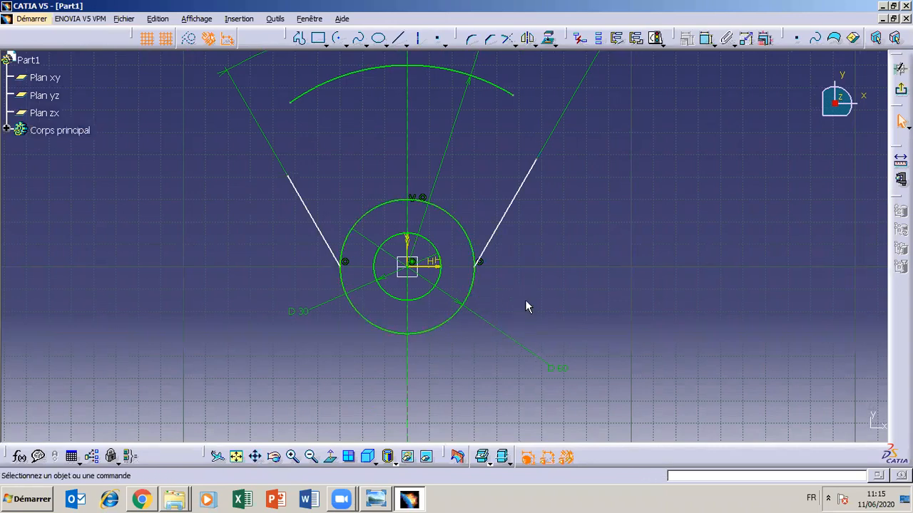
{"action": "left_click", "coordinate": [474, 306]}
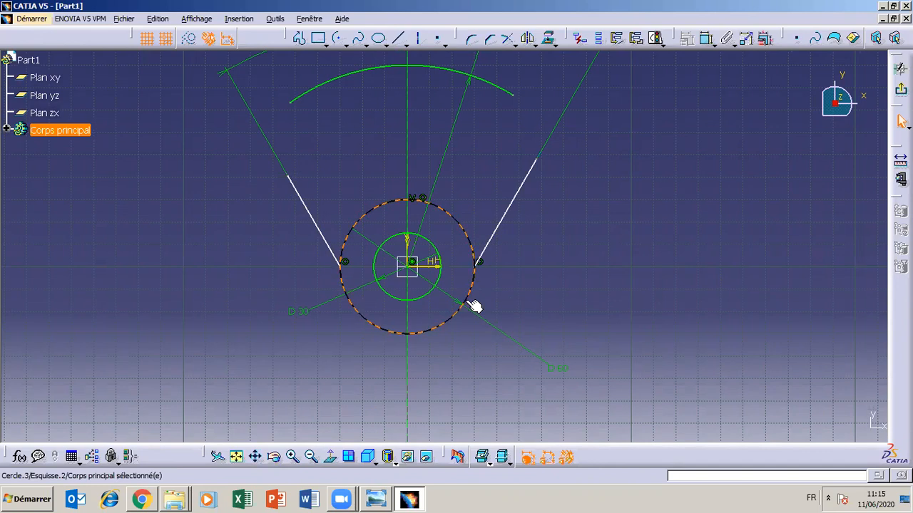
{"action": "left_click", "coordinate": [497, 240], "text": "ctrl"}
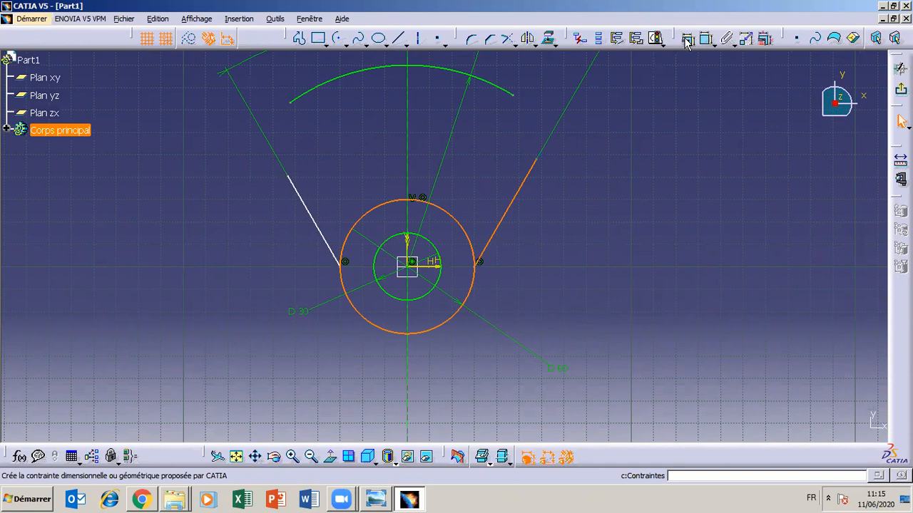
{"action": "left_click", "coordinate": [687, 40]}
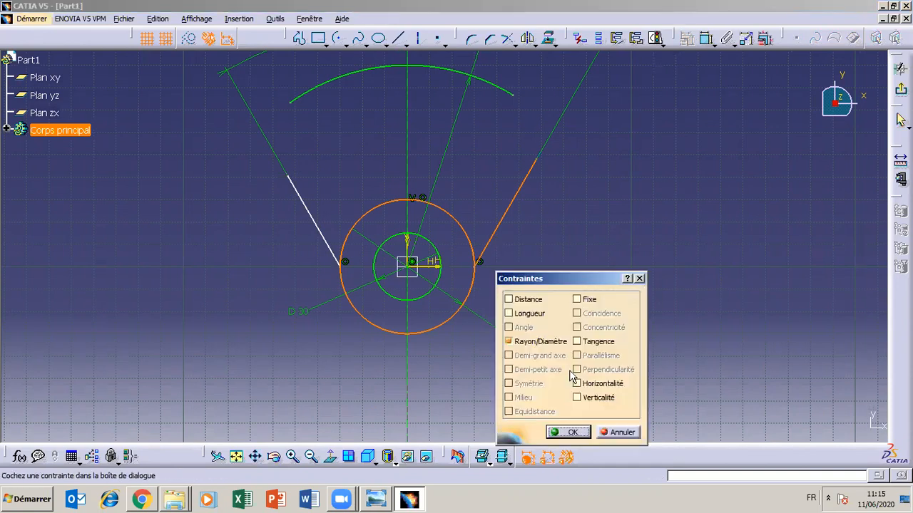
{"action": "left_click", "coordinate": [577, 341]}
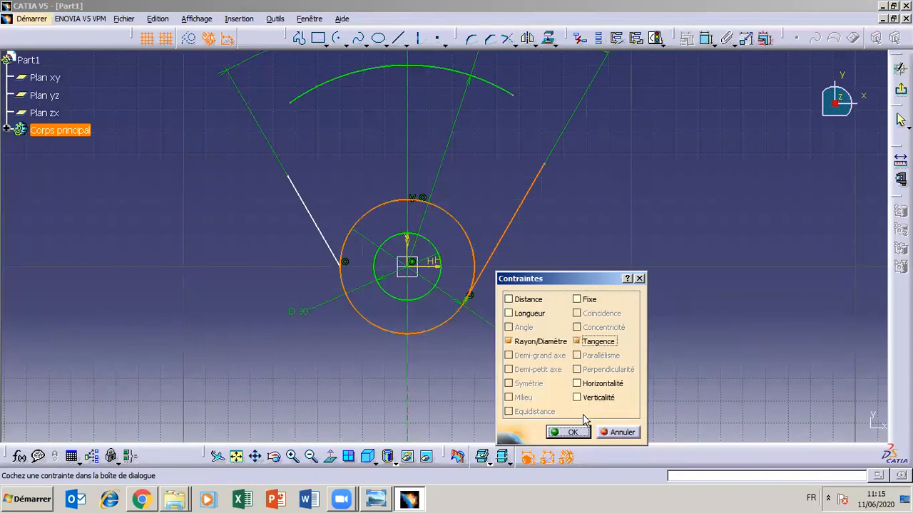
{"action": "left_click", "coordinate": [570, 432]}
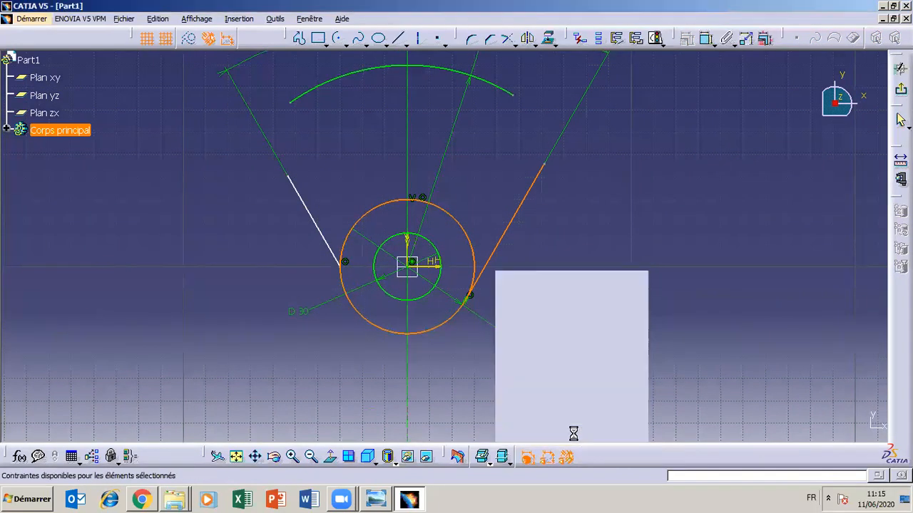
- Add a tangency constraint between the left side line and the 60 mm circle
{"action": "left_click", "coordinate": [325, 240]}
{"action": "left_click", "coordinate": [363, 317], "text": "ctrl"}
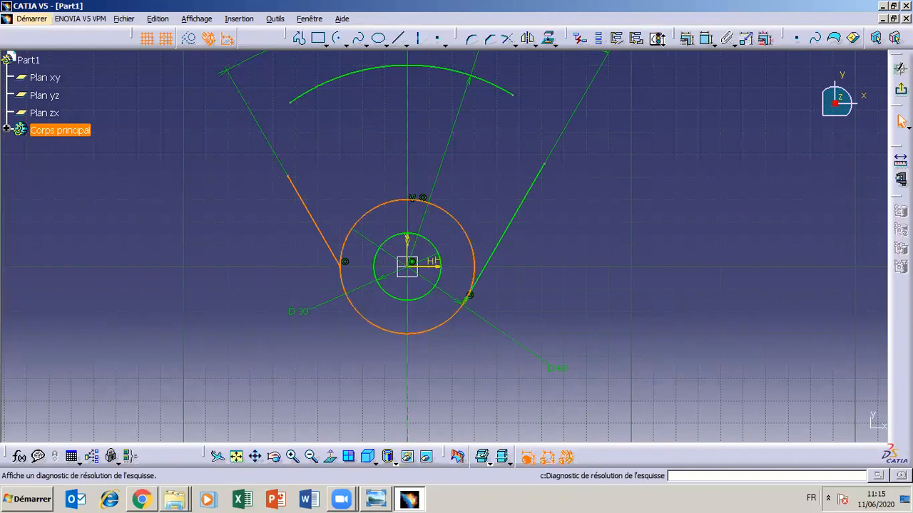
{"action": "left_click", "coordinate": [687, 40]}
{"action": "left_click", "coordinate": [576, 342]}
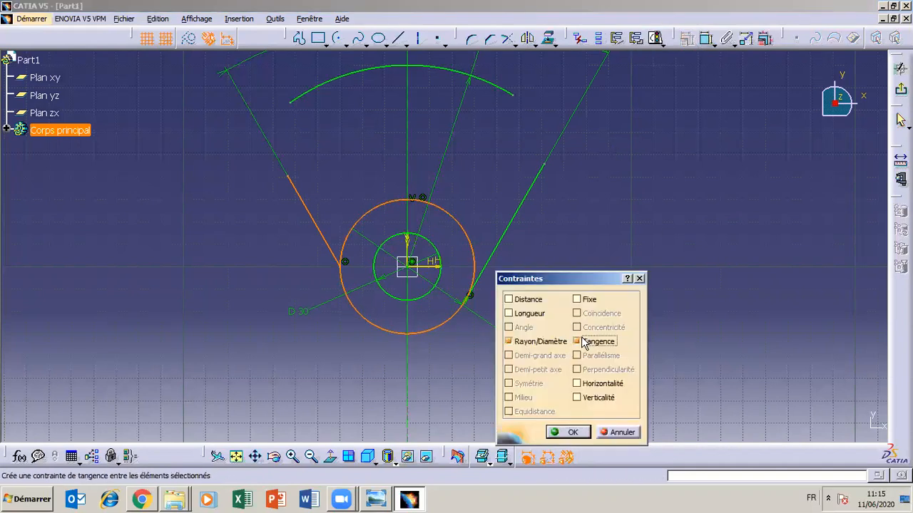
{"action": "left_click", "coordinate": [571, 432]}
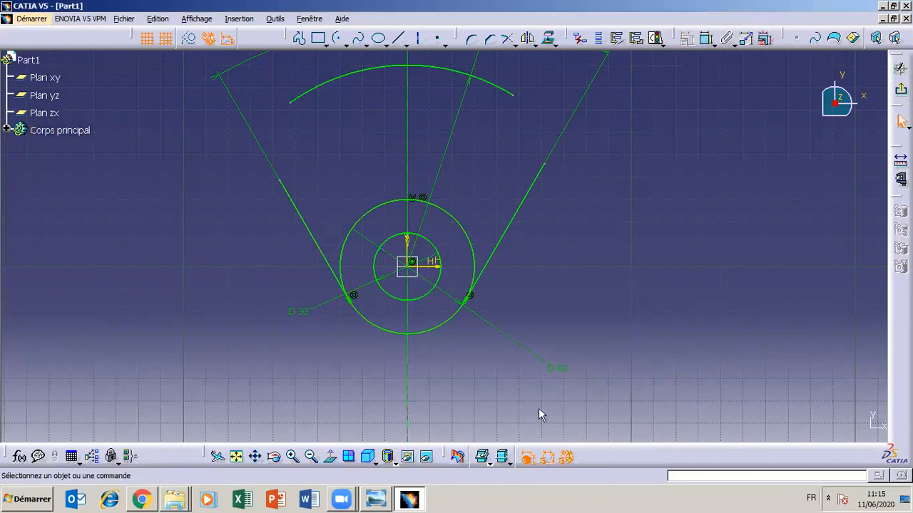
- Consult the TP3 drawing for the remaining outline between the side lines and the upper arc
{"action": "left_click", "coordinate": [409, 500]}
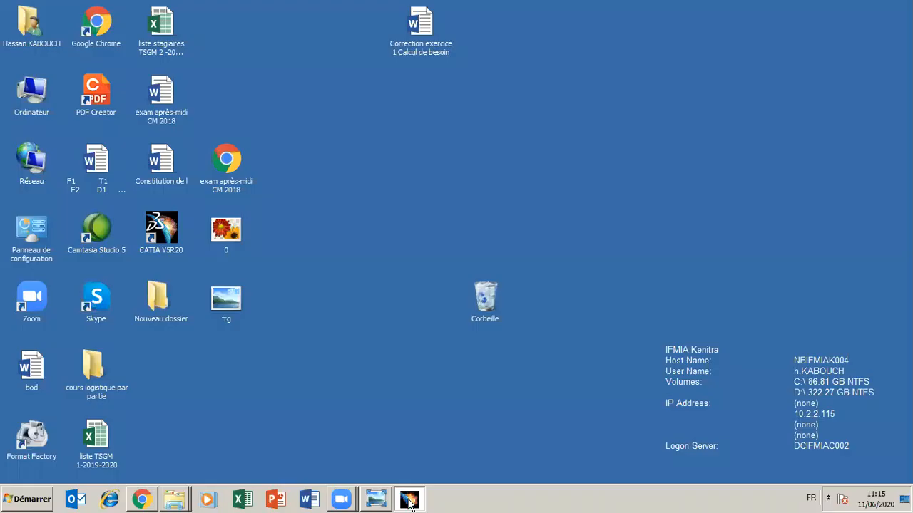
{"action": "left_click", "coordinate": [410, 500]}
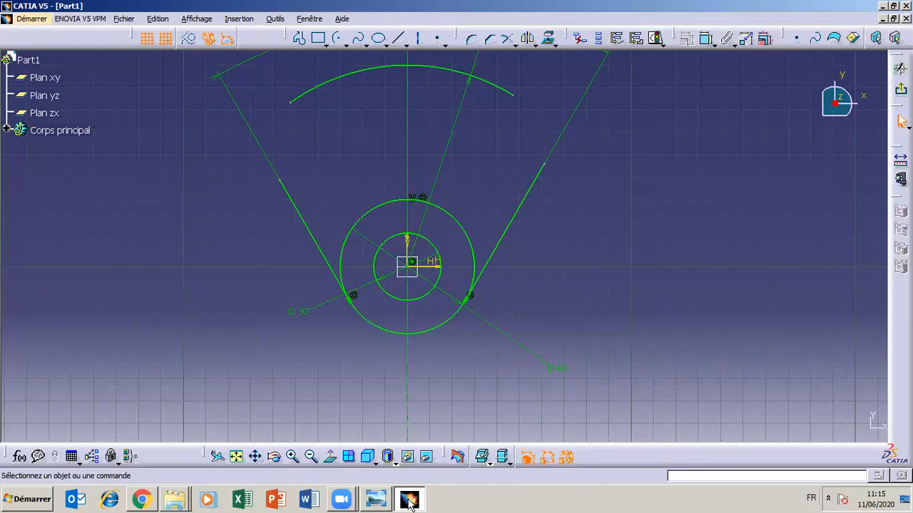
{"action": "left_click", "coordinate": [410, 500]}
{"action": "left_click", "coordinate": [410, 500]}
{"action": "left_click", "coordinate": [376, 499]}
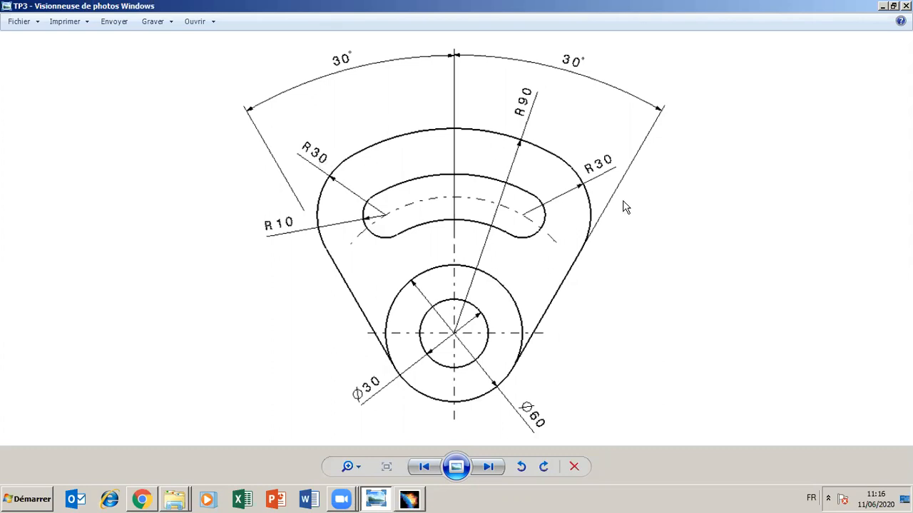
{"action": "left_click", "coordinate": [377, 500]}
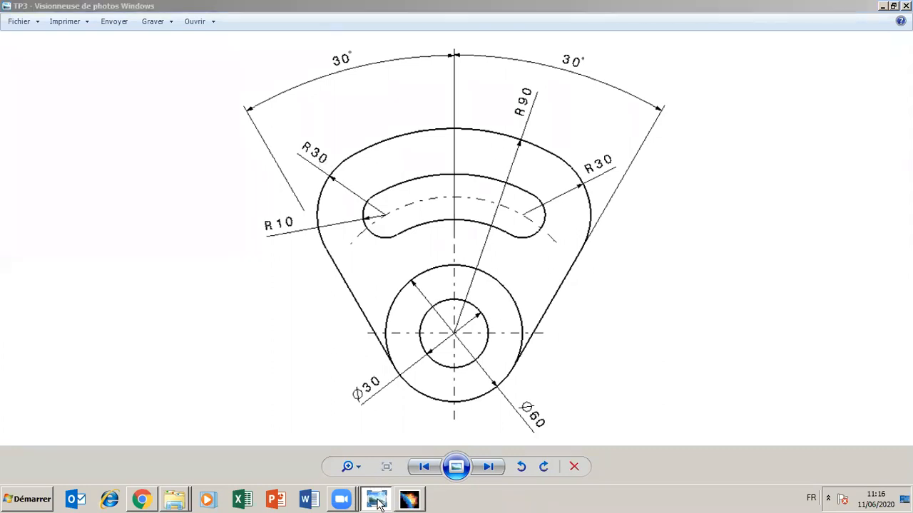
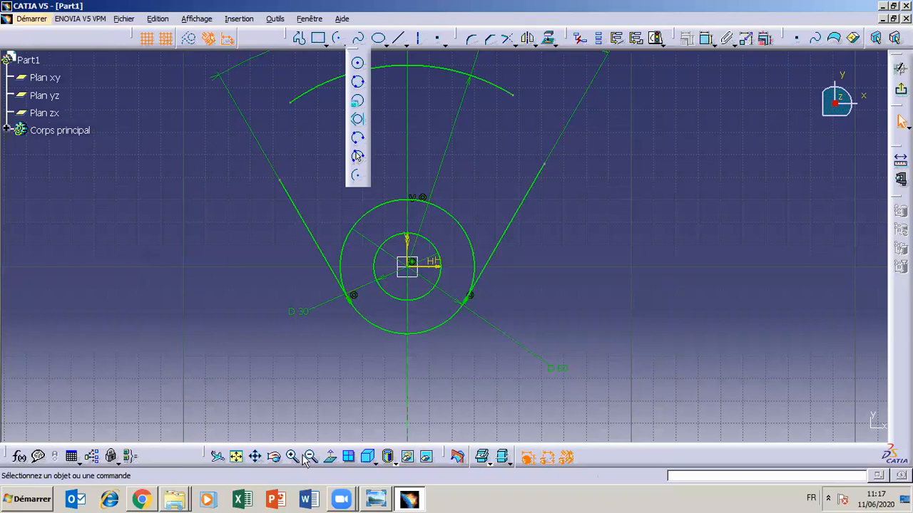
{"action": "left_click", "coordinate": [257, 459]}
{"action": "left_click", "coordinate": [263, 428]}
{"action": "left_click", "coordinate": [255, 457]}
{"action": "left_click_drag", "start_coordinate": [261, 328], "coordinate": [252, 381]}
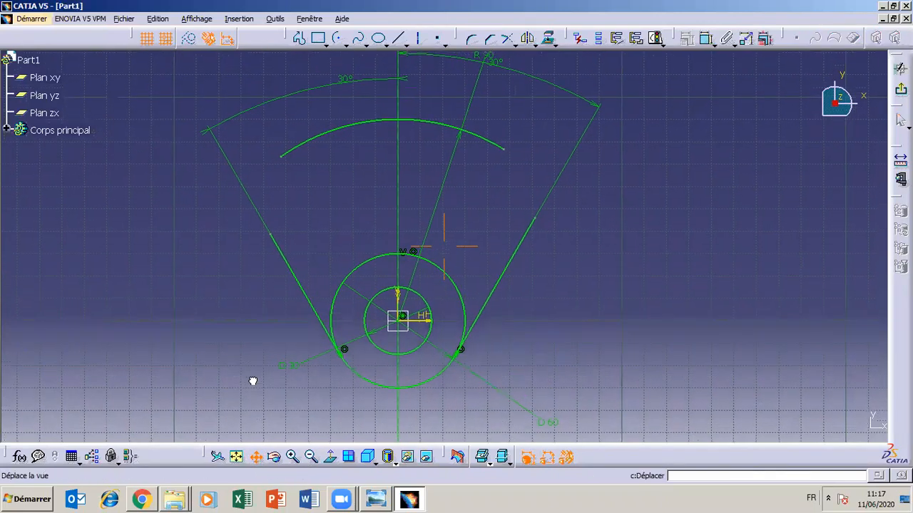
{"action": "left_click", "coordinate": [348, 45]}
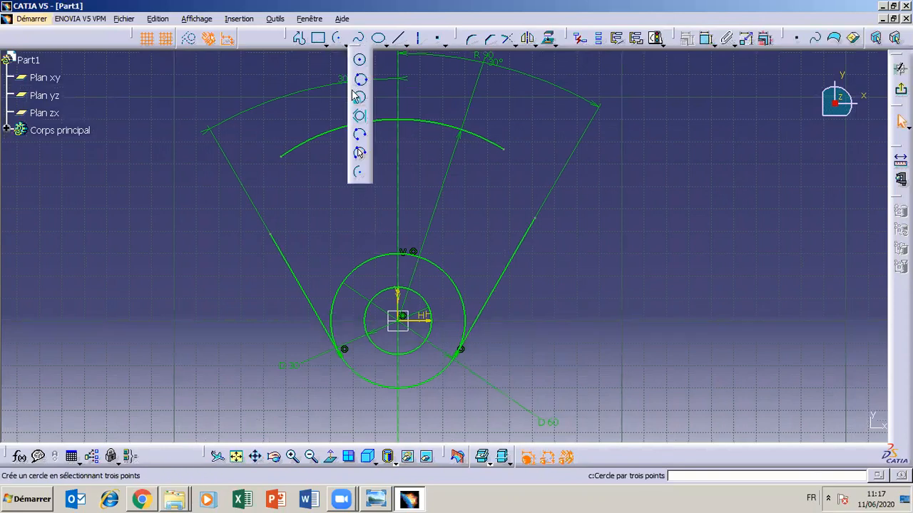
{"action": "left_click", "coordinate": [358, 136]}
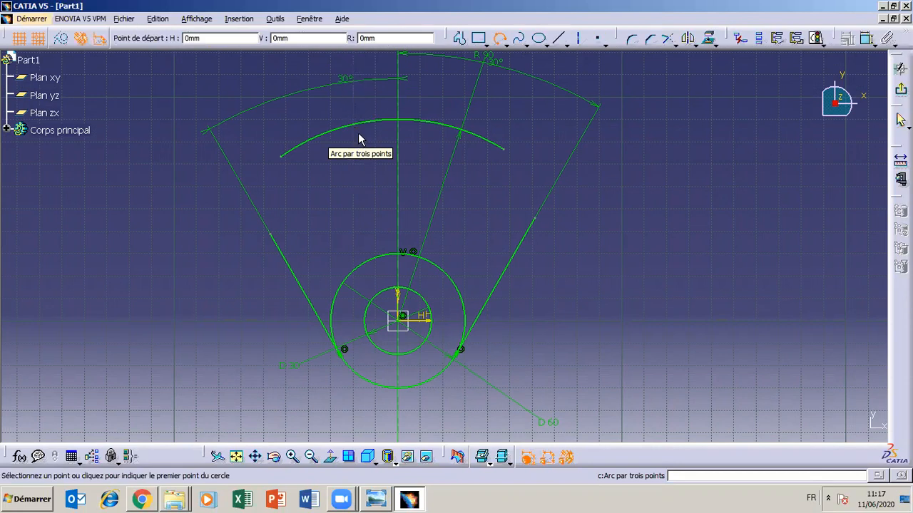
{"action": "left_click", "coordinate": [507, 152]}
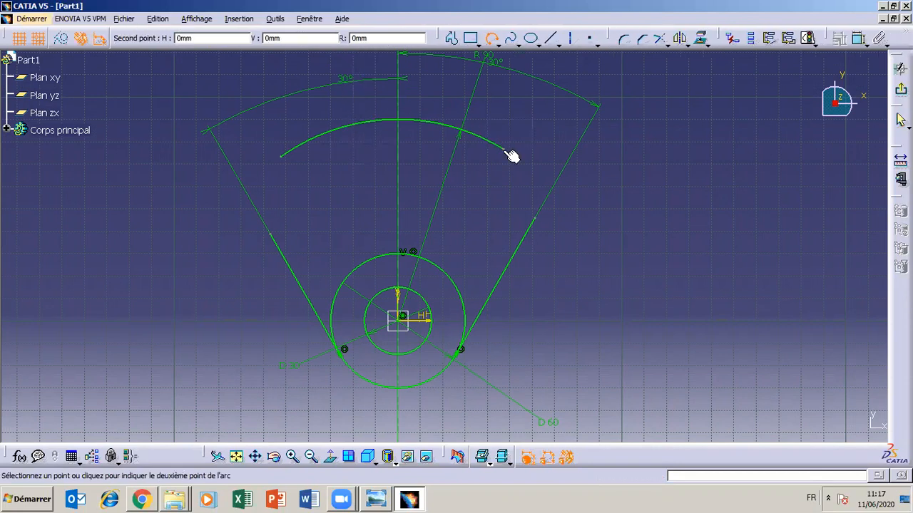
{"action": "left_click", "coordinate": [538, 221]}
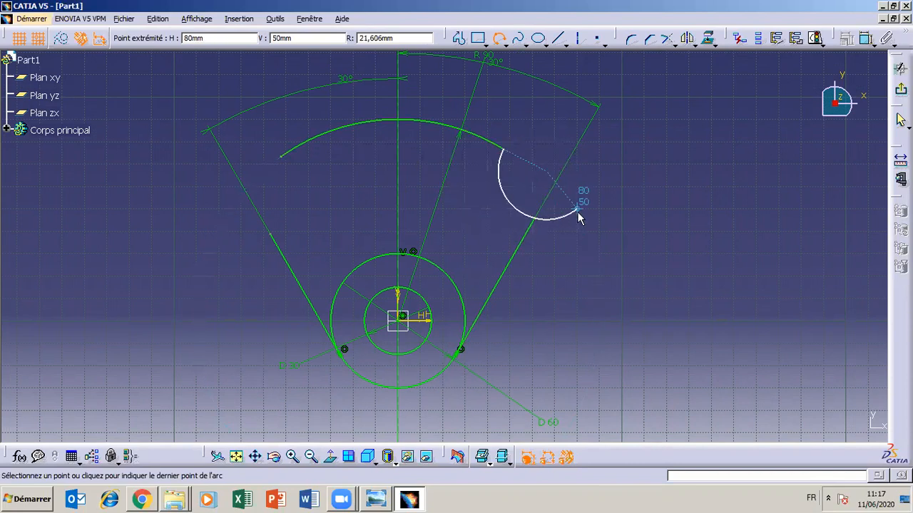
{"action": "key", "text": "Escape"}
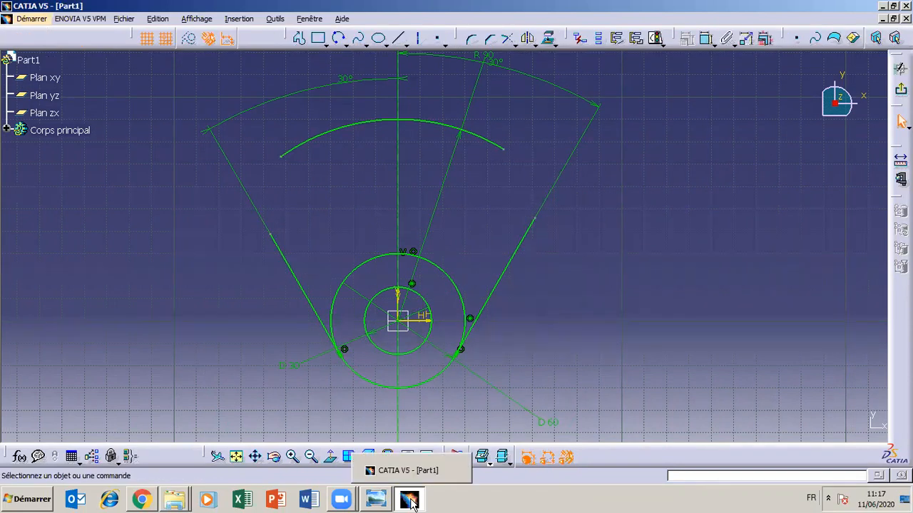
- Draw a limits-first three-point arc of about 30 mm radius from the upper arc's right end to the right side line's upper end
{"action": "left_click", "coordinate": [345, 44]}
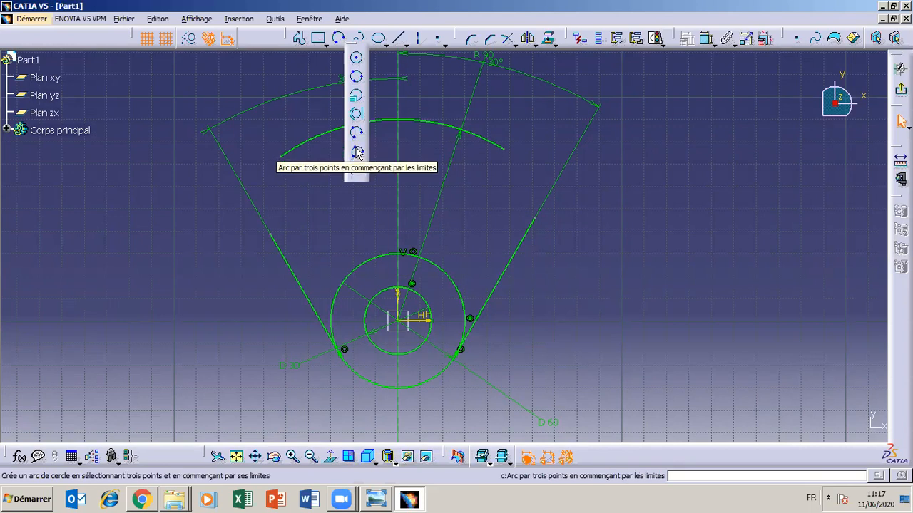
{"action": "left_click", "coordinate": [356, 152]}
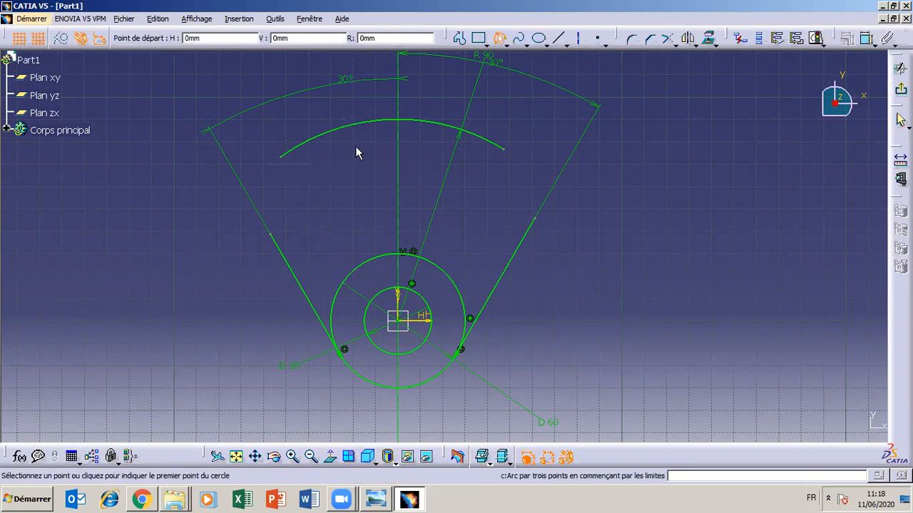
{"action": "left_click", "coordinate": [502, 149]}
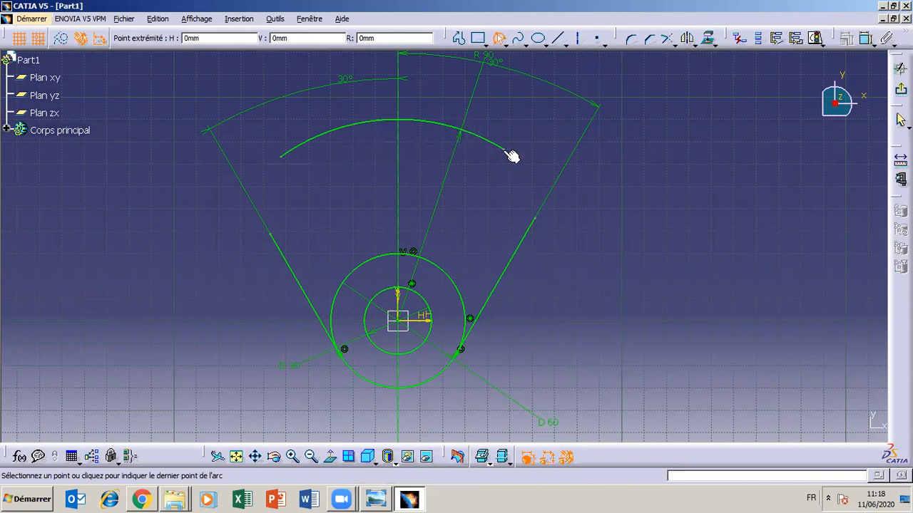
{"action": "left_click", "coordinate": [534, 217]}
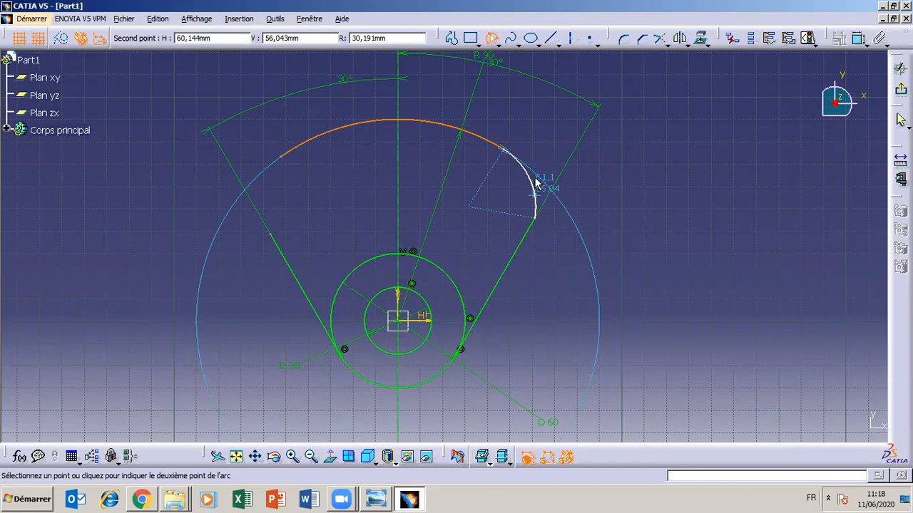
{"action": "left_click", "coordinate": [536, 184]}
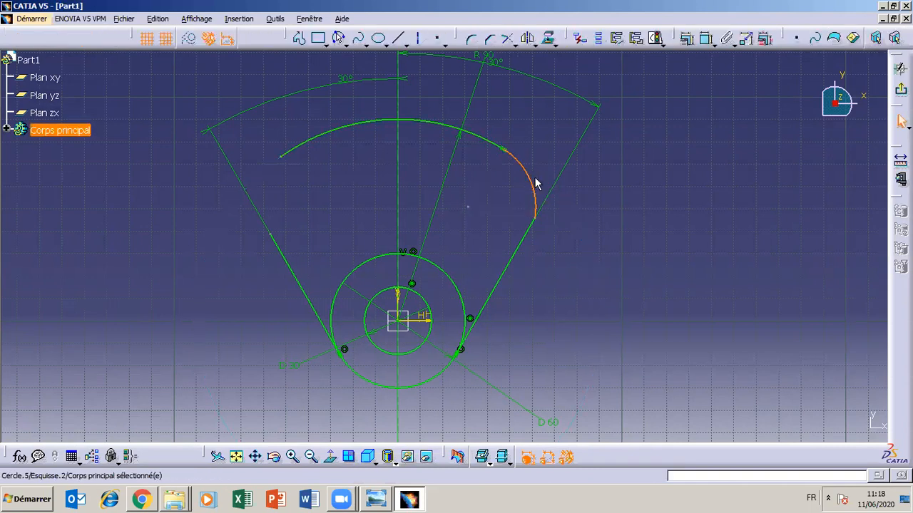
{"action": "left_click", "coordinate": [569, 248]}
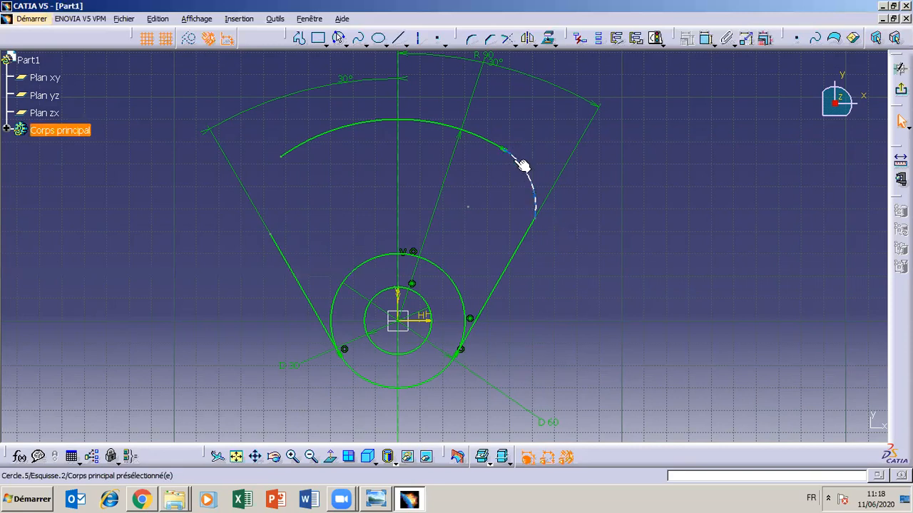
- Consult the TP3 drawing for the right corner and clear the tangency constraint between the corner arc and the upper arc
{"action": "left_click", "coordinate": [384, 501]}
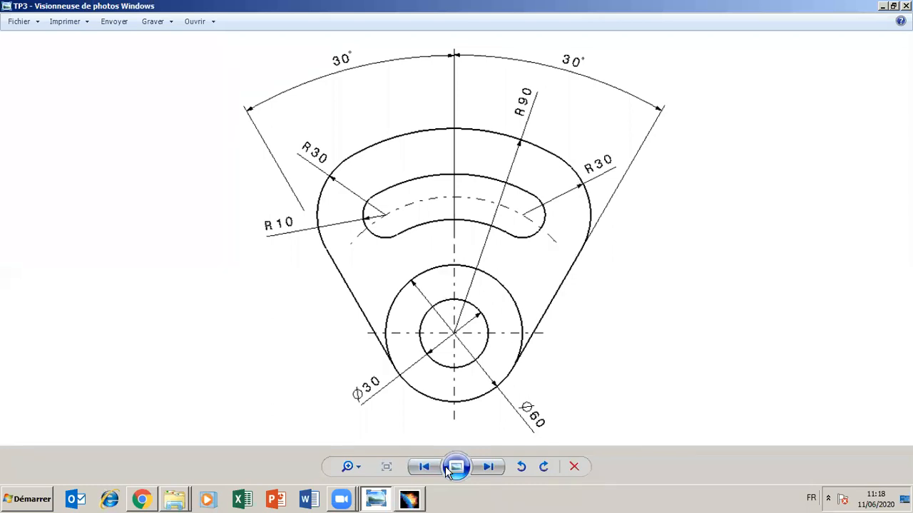
{"action": "left_click", "coordinate": [376, 501]}
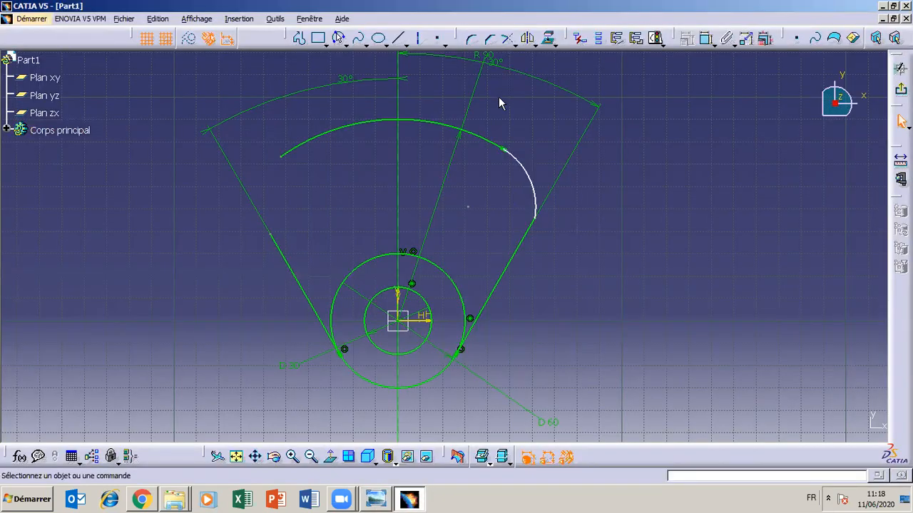
{"action": "left_click", "coordinate": [493, 146]}
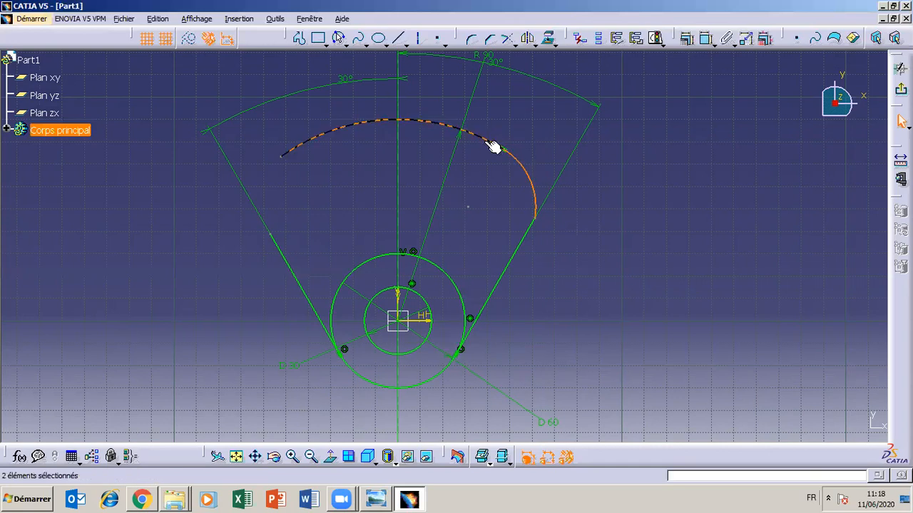
{"action": "left_click", "coordinate": [687, 40]}
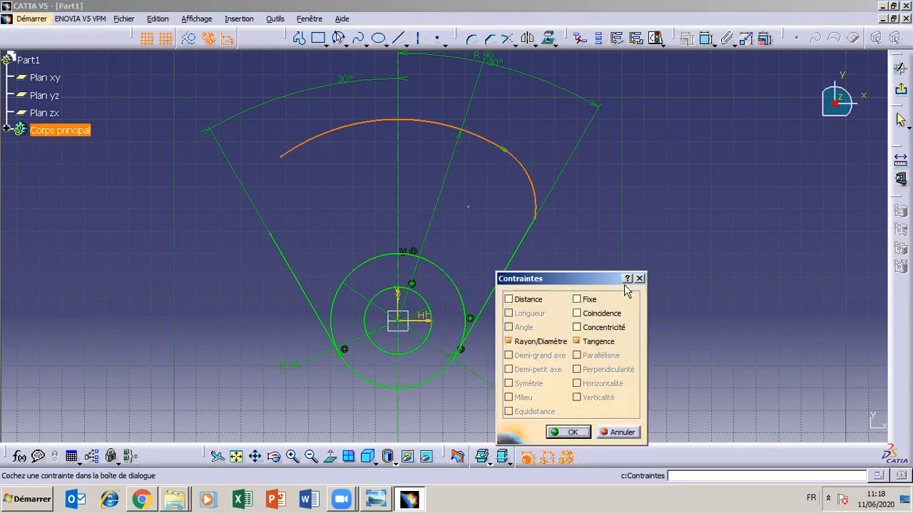
{"action": "left_click", "coordinate": [586, 345]}
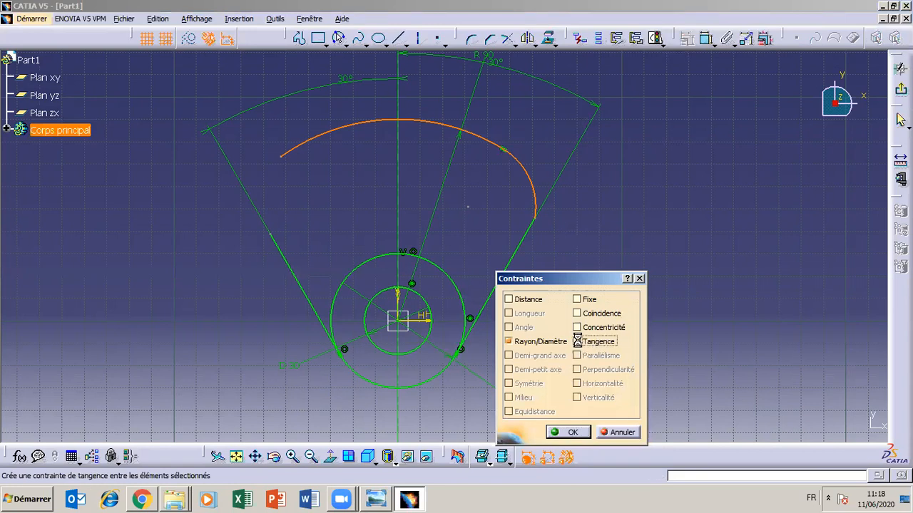
{"action": "left_click", "coordinate": [572, 432]}
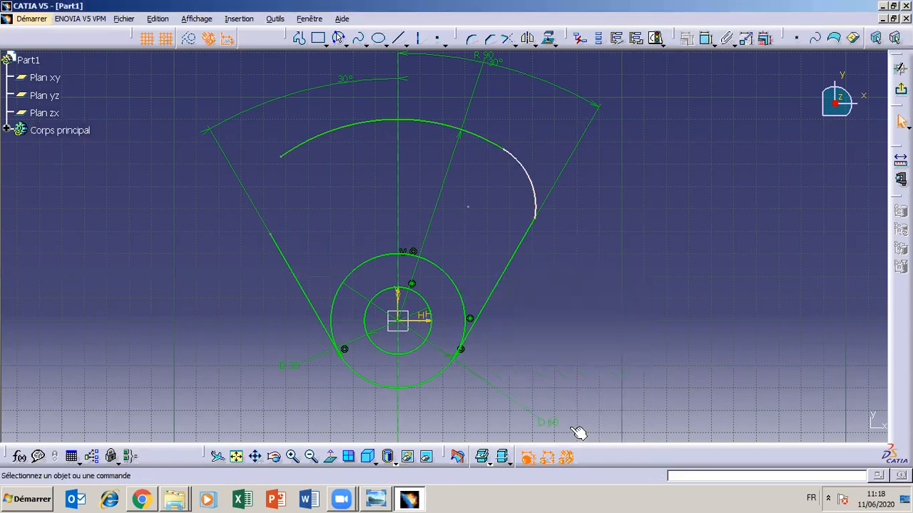
- Add a tangency constraint between the right corner arc and the upper arc
{"action": "left_click", "coordinate": [528, 170]}
{"action": "left_click", "coordinate": [488, 140], "text": "ctrl"}
{"action": "left_click", "coordinate": [682, 40]}
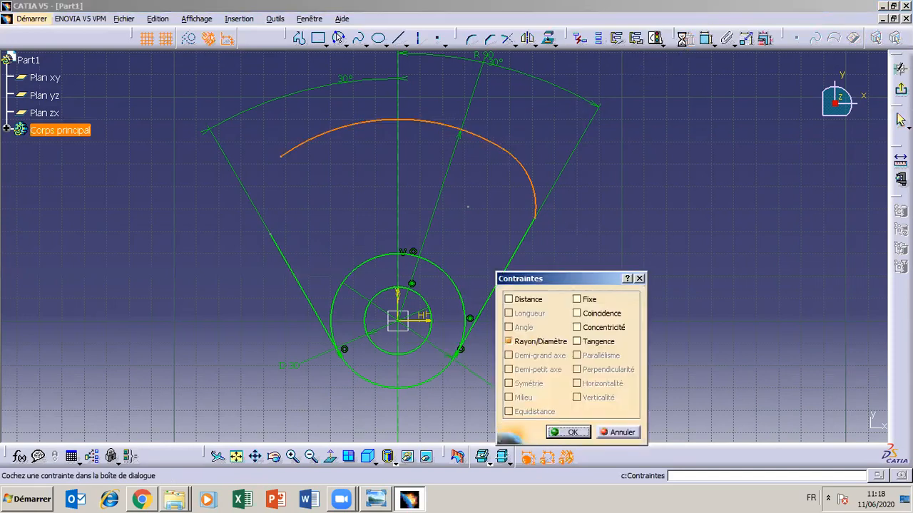
{"action": "left_click", "coordinate": [578, 342]}
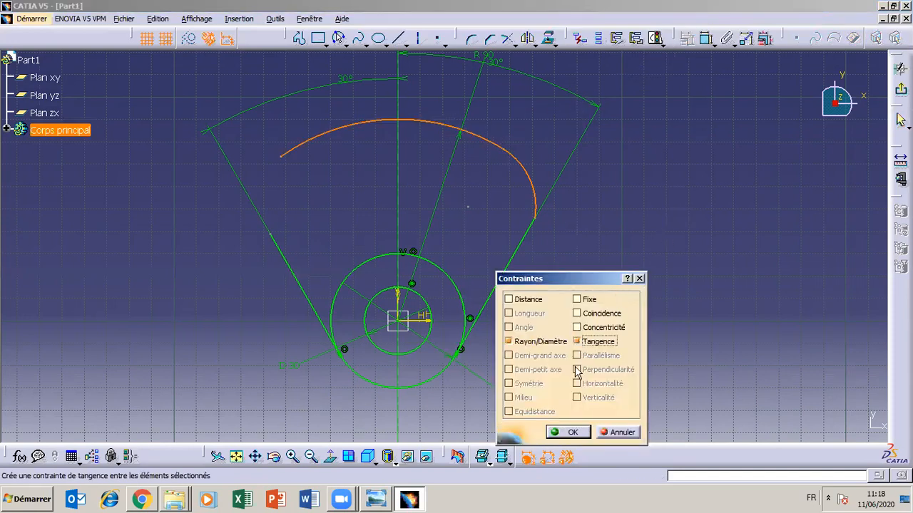
{"action": "left_click", "coordinate": [575, 433]}
- Add a tangency constraint between the right corner arc and the right side line
{"action": "left_click", "coordinate": [516, 250]}
{"action": "left_click", "coordinate": [537, 193]}
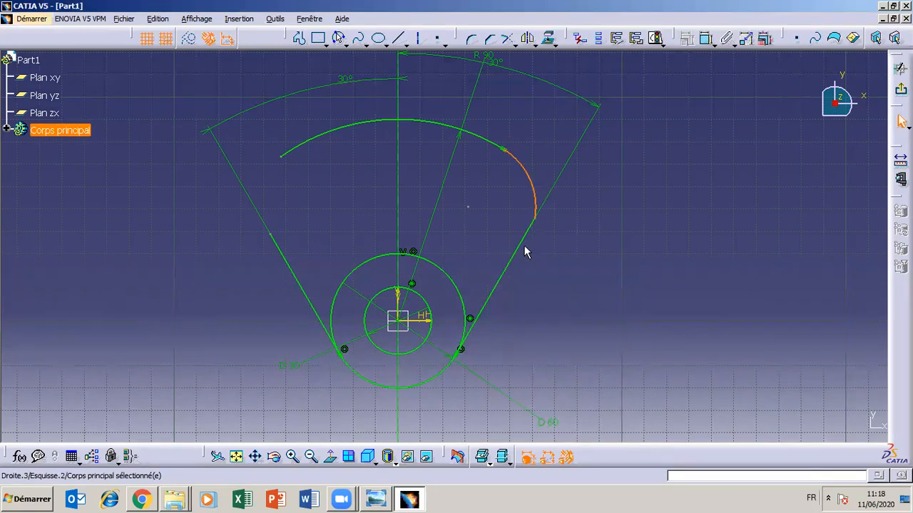
{"action": "left_click_drag", "start_coordinate": [525, 247], "coordinate": [548, 230]}
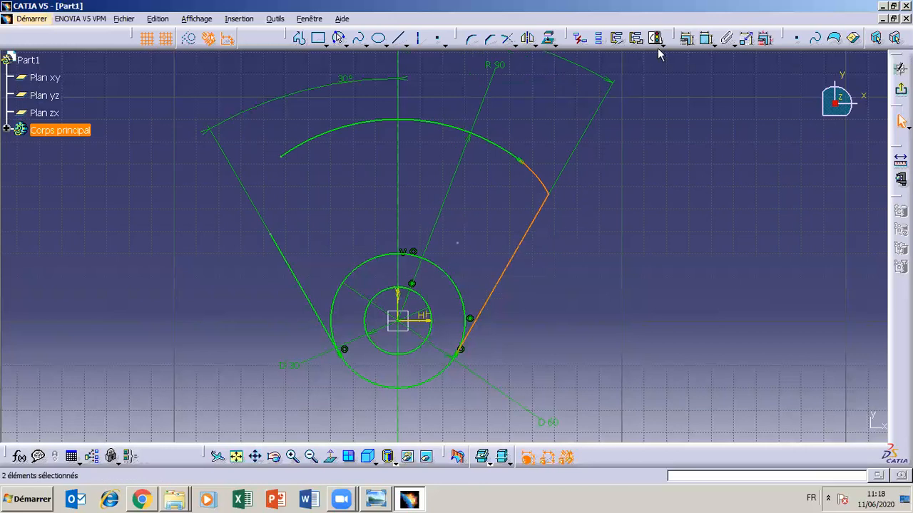
{"action": "left_click", "coordinate": [684, 42]}
{"action": "left_click", "coordinate": [577, 341]}
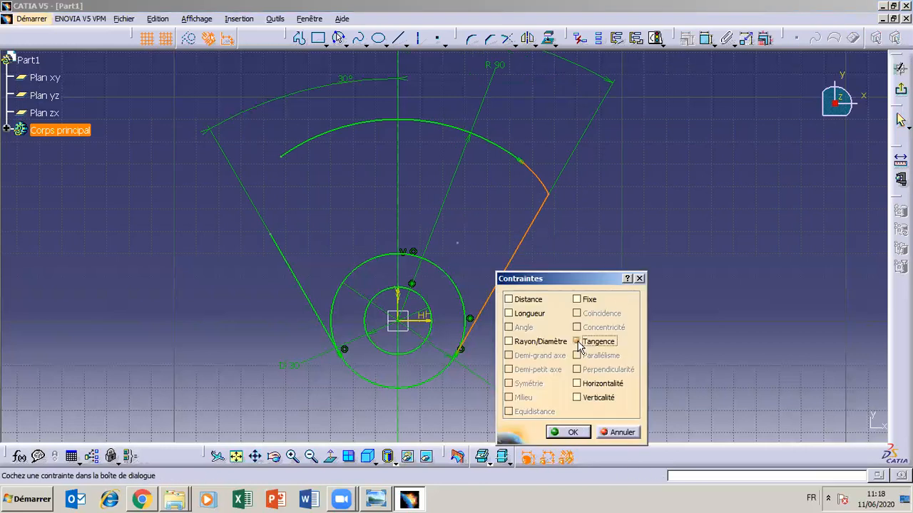
{"action": "left_click", "coordinate": [574, 431]}
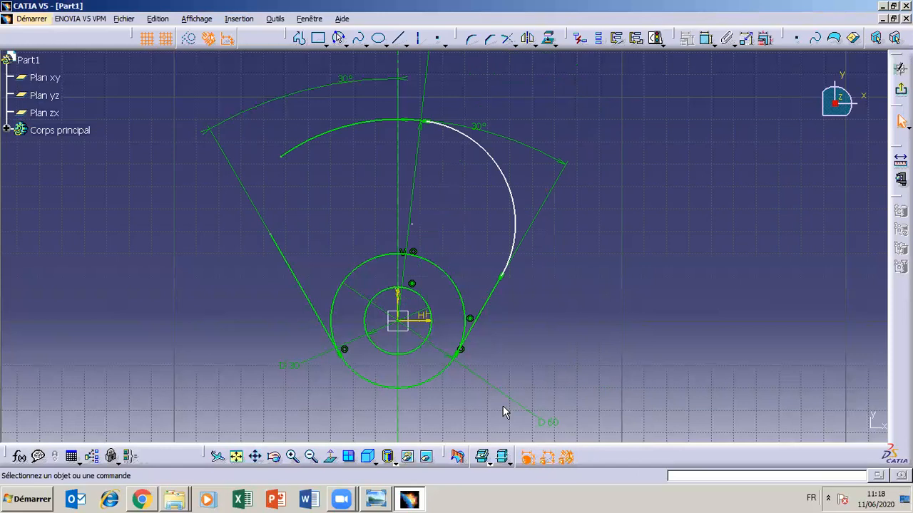
- Check the corner radius on the TP3 drawing, dimension the right corner arc and set its radius to 30 mm
{"action": "left_click", "coordinate": [385, 499]}
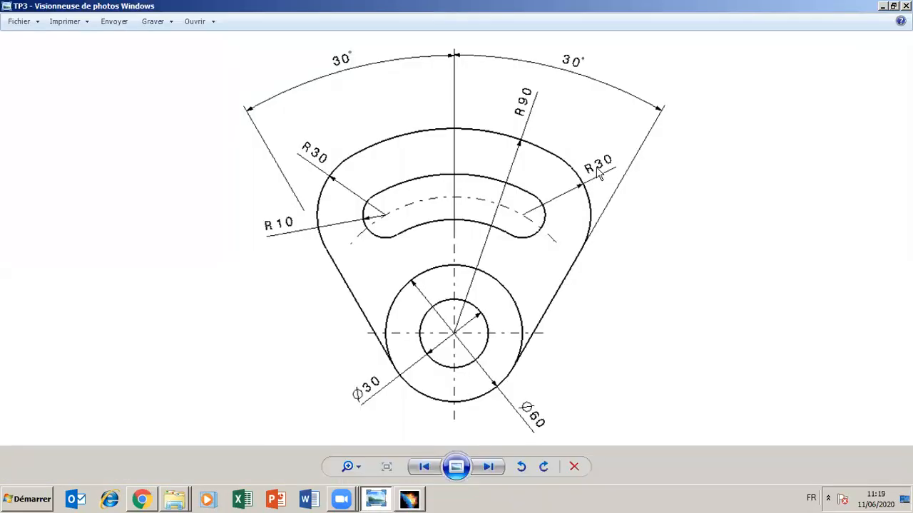
{"action": "left_click", "coordinate": [367, 504]}
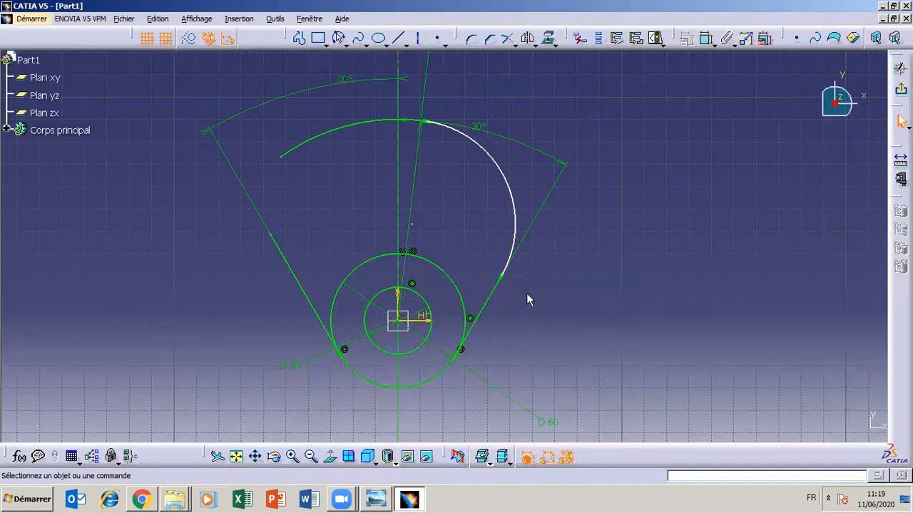
{"action": "left_click", "coordinate": [513, 187]}
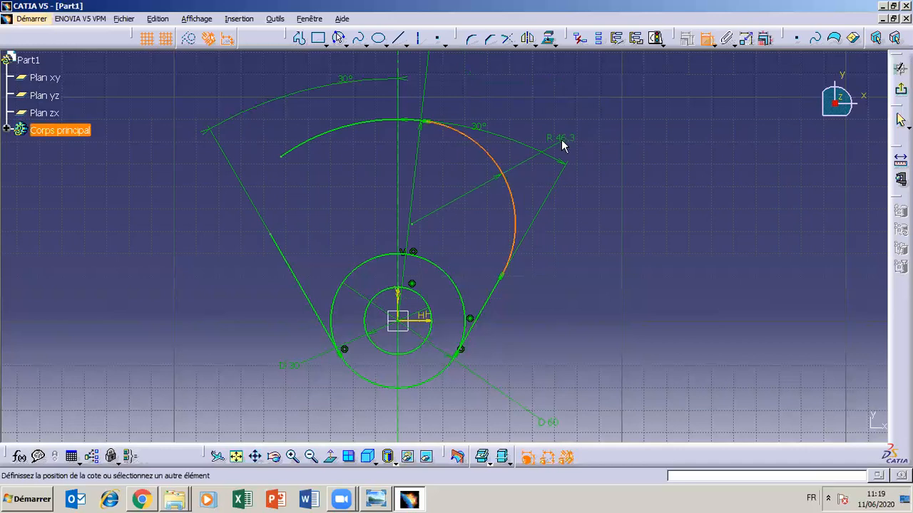
{"action": "left_click", "coordinate": [560, 136]}
{"action": "left_click", "coordinate": [410, 500]}
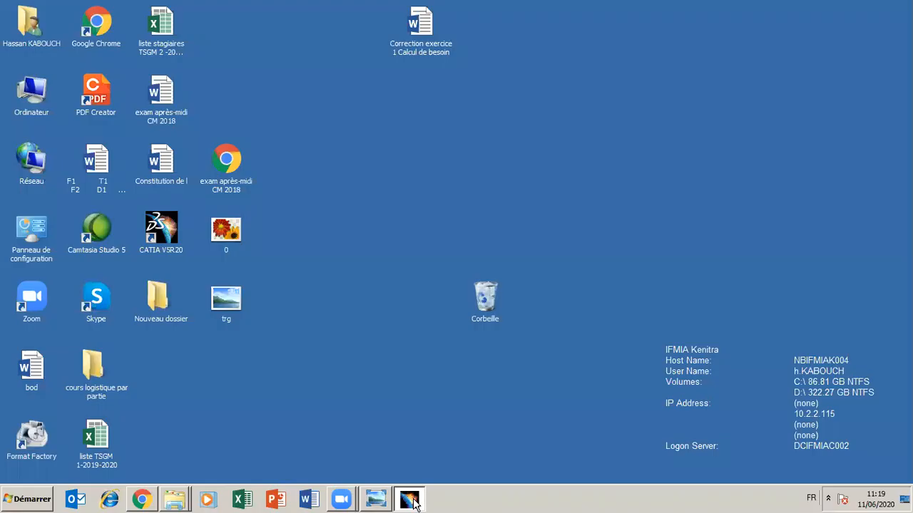
{"action": "left_click", "coordinate": [410, 499]}
{"action": "double_click", "coordinate": [560, 140]}
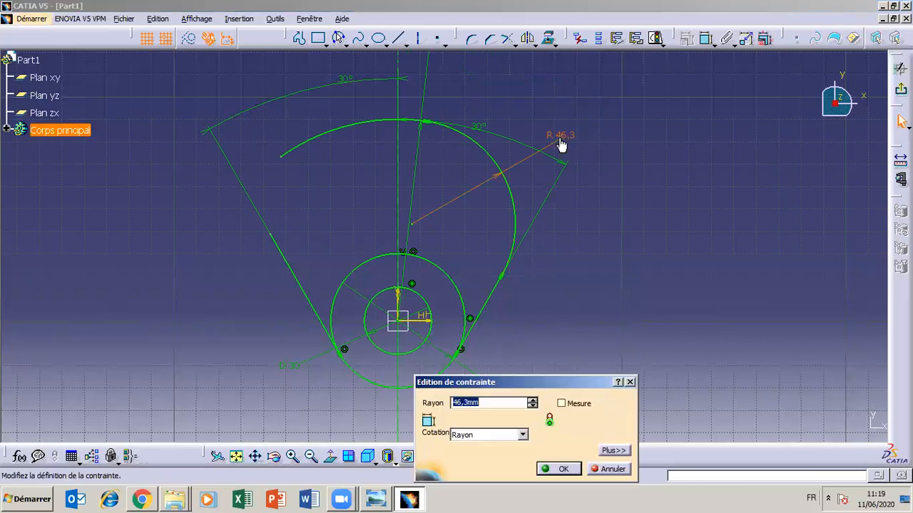
{"action": "type", "text": "30"}
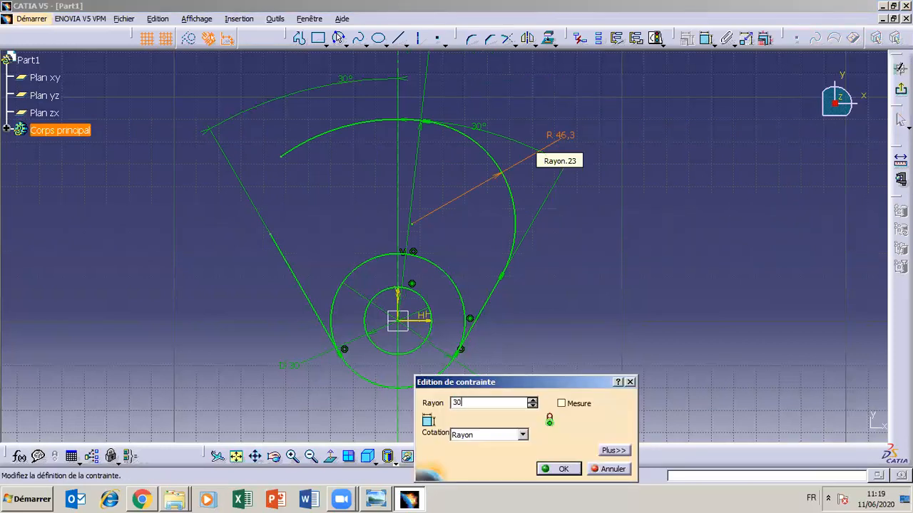
{"action": "left_click", "coordinate": [561, 470]}
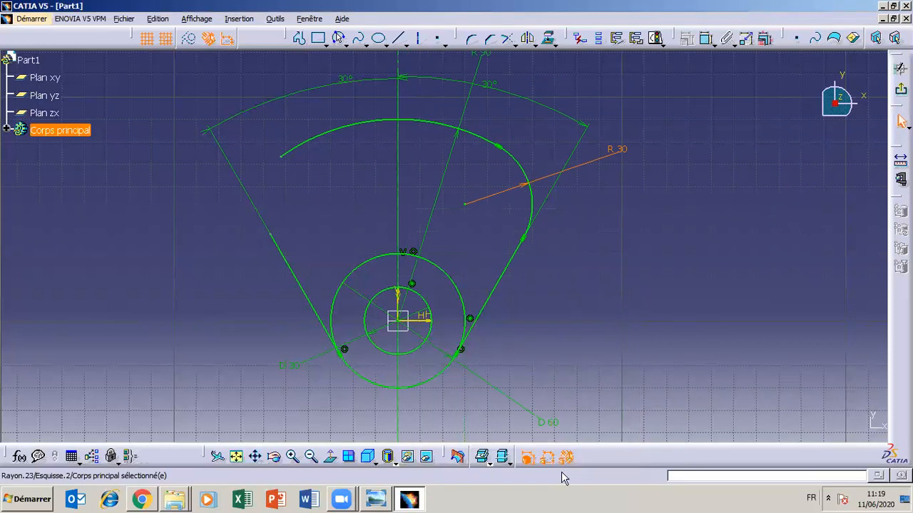
{"action": "left_click", "coordinate": [579, 366]}
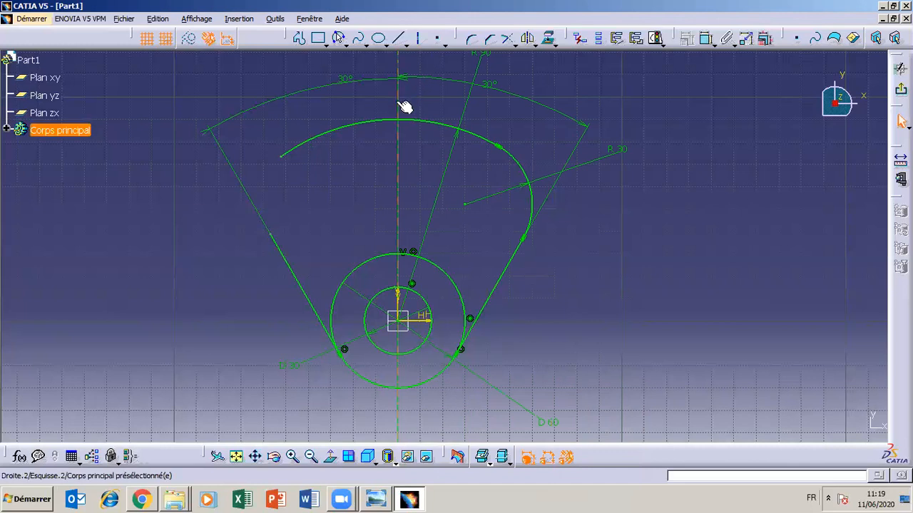
- Draw a three-point arc of about 28.7 mm radius joining the upper arc's left end to the top of the left side line
{"action": "left_click", "coordinate": [340, 40]}
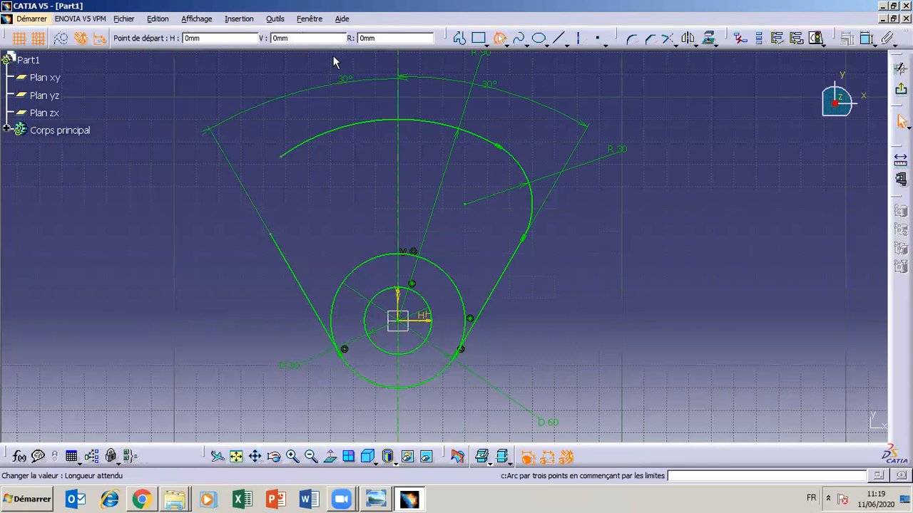
{"action": "left_click", "coordinate": [282, 156]}
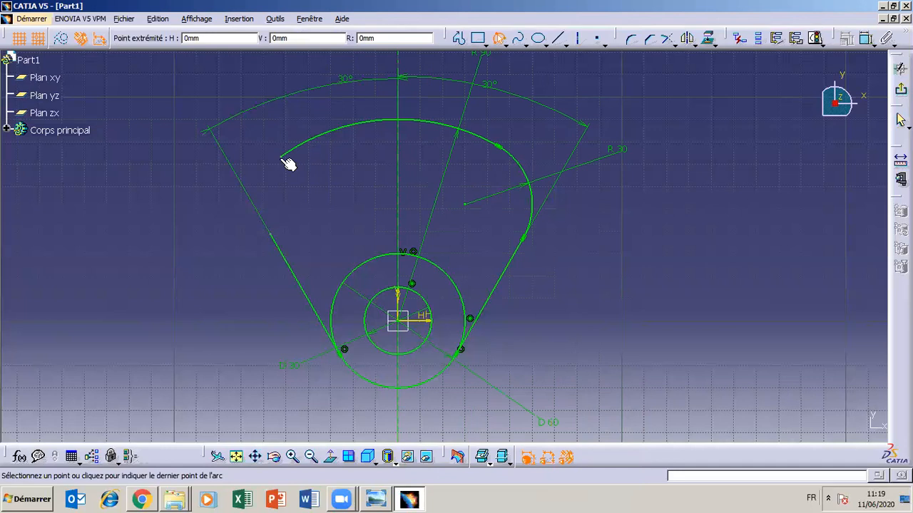
{"action": "left_click", "coordinate": [274, 236]}
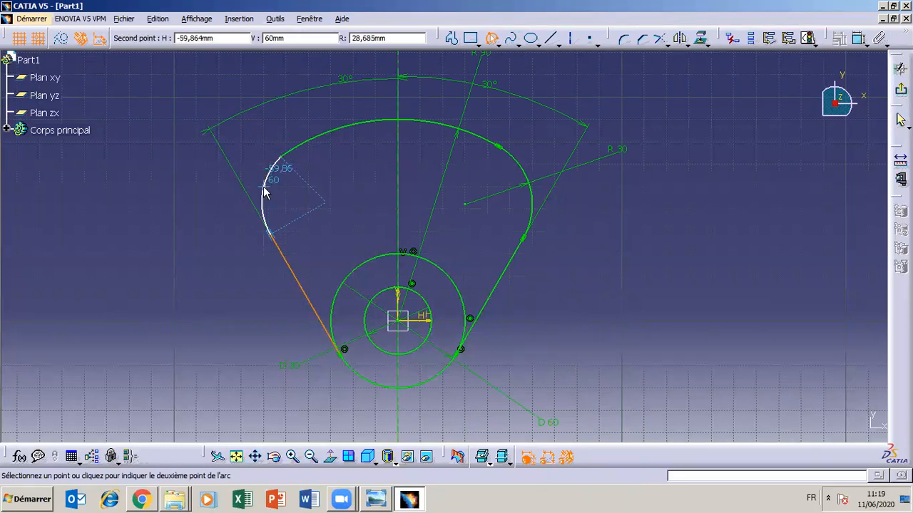
{"action": "left_click", "coordinate": [264, 186]}
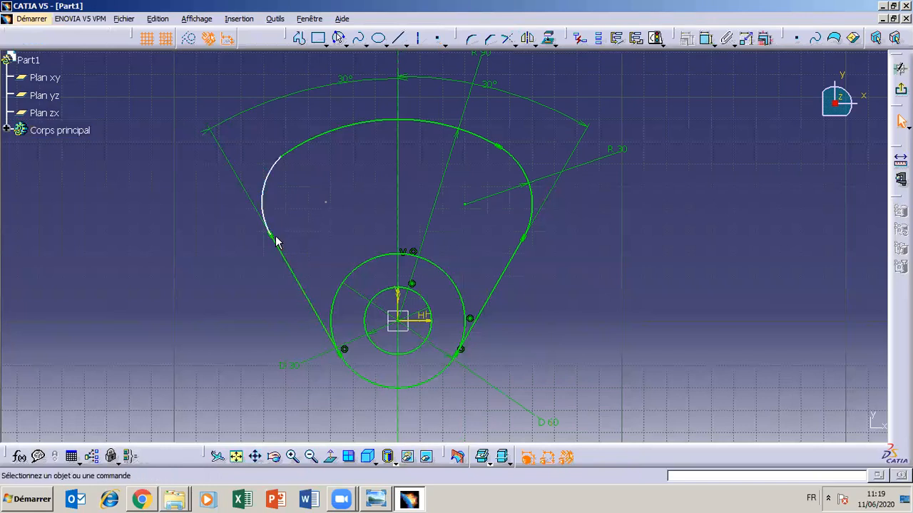
- Add a tangency constraint between the left corner arc and the left side line
{"action": "left_click", "coordinate": [292, 457]}
{"action": "left_click", "coordinate": [292, 462]}
{"action": "left_click", "coordinate": [293, 462]}
{"action": "left_click", "coordinate": [292, 462]}
{"action": "left_click", "coordinate": [292, 462]}
{"action": "left_click", "coordinate": [258, 460]}
{"action": "mouse_move", "coordinate": [161, 221]}
{"action": "left_mouse_down"}
{"action": "mouse_move", "coordinate": [437, 318]}
{"action": "mouse_move", "coordinate": [455, 307]}
{"action": "left_mouse_up"}
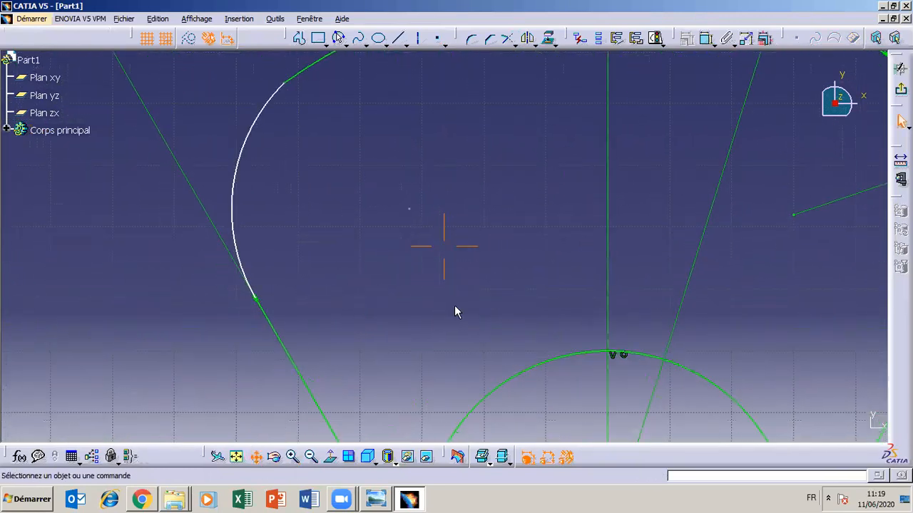
{"action": "left_click", "coordinate": [274, 322]}
{"action": "left_click", "coordinate": [240, 249], "text": "ctrl"}
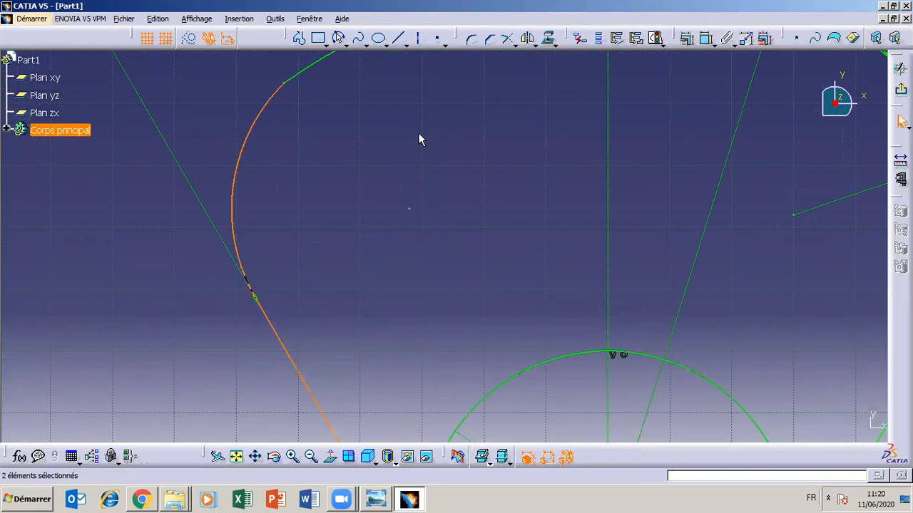
{"action": "left_click", "coordinate": [655, 37]}
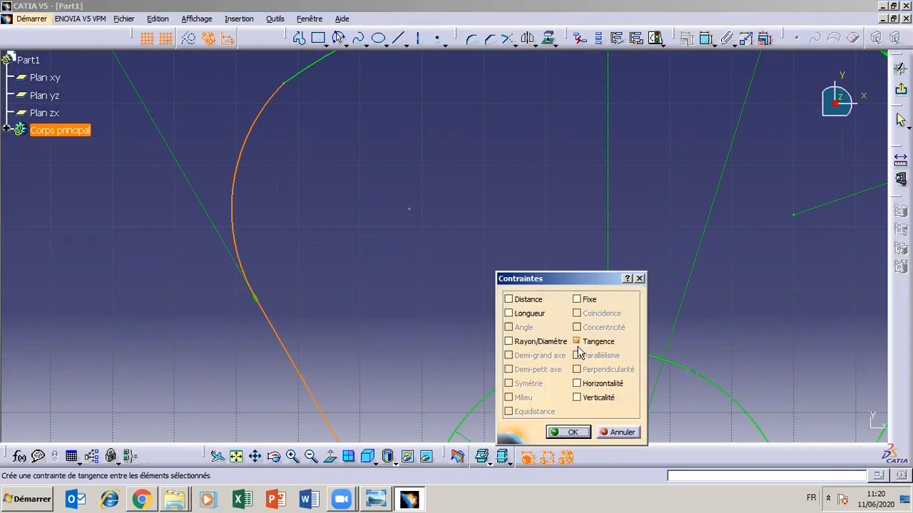
{"action": "left_click", "coordinate": [568, 432]}
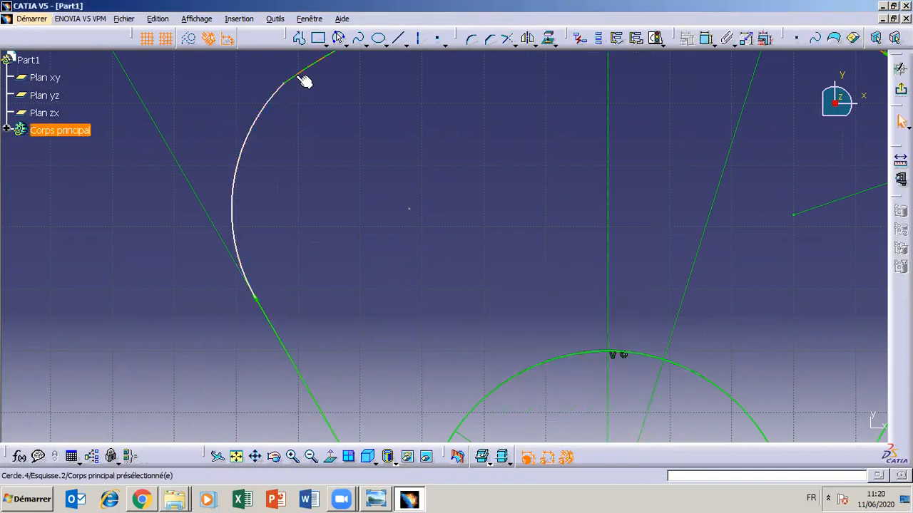
- Add a tangency constraint between the left corner arc and the upper arc
{"action": "left_click", "coordinate": [269, 120], "text": "ctrl"}
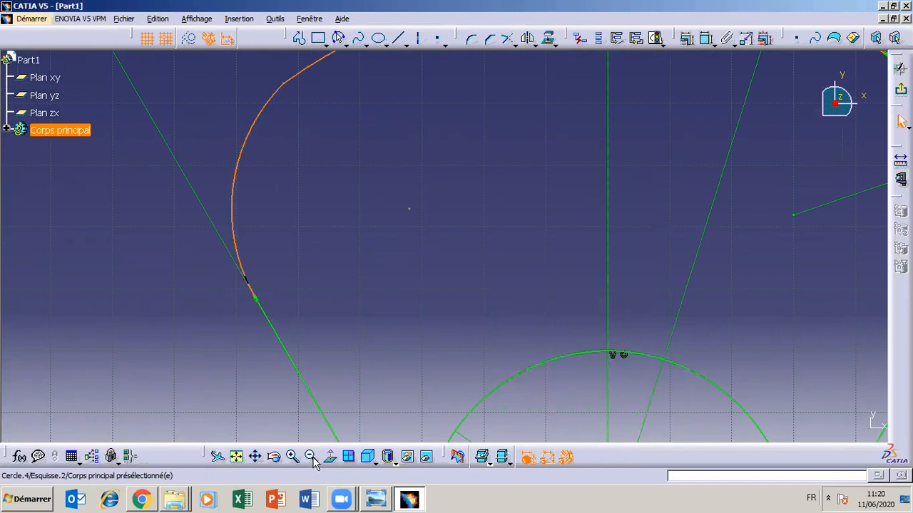
{"action": "left_click", "coordinate": [311, 457]}
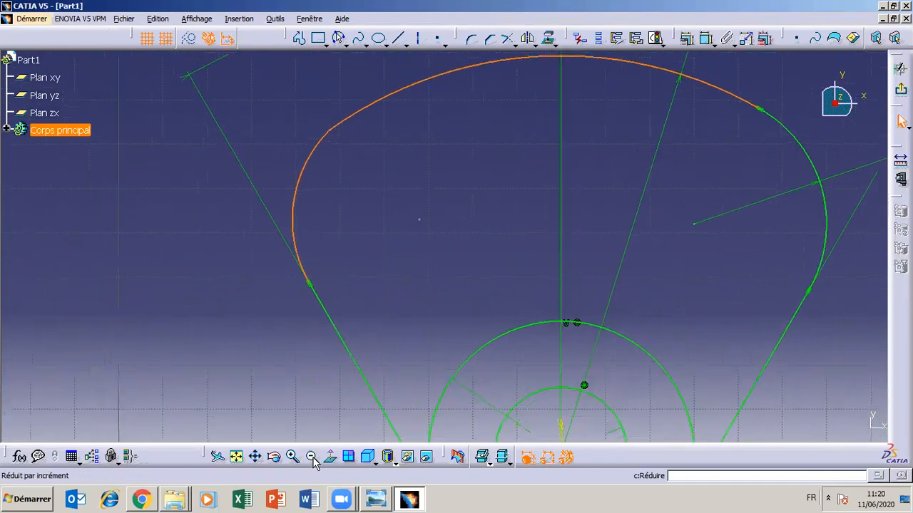
{"action": "left_click", "coordinate": [617, 38]}
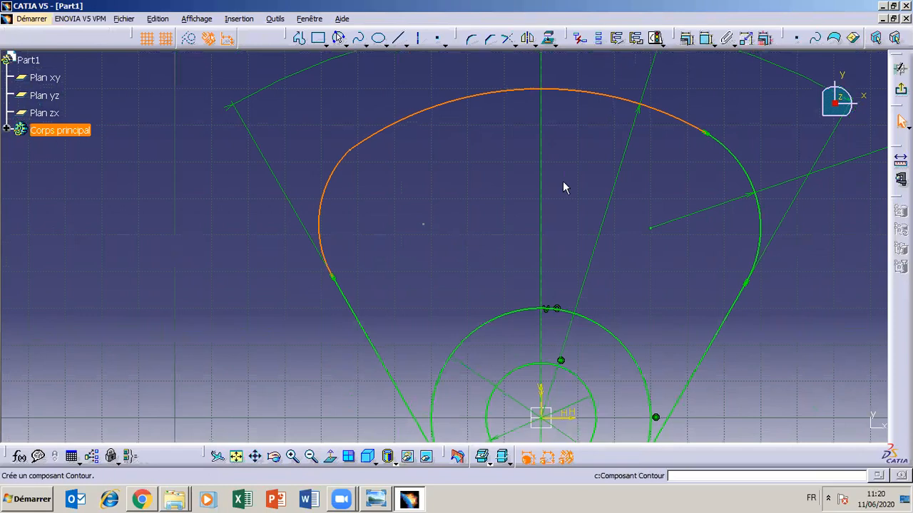
{"action": "left_click", "coordinate": [577, 342]}
{"action": "left_click", "coordinate": [568, 432]}
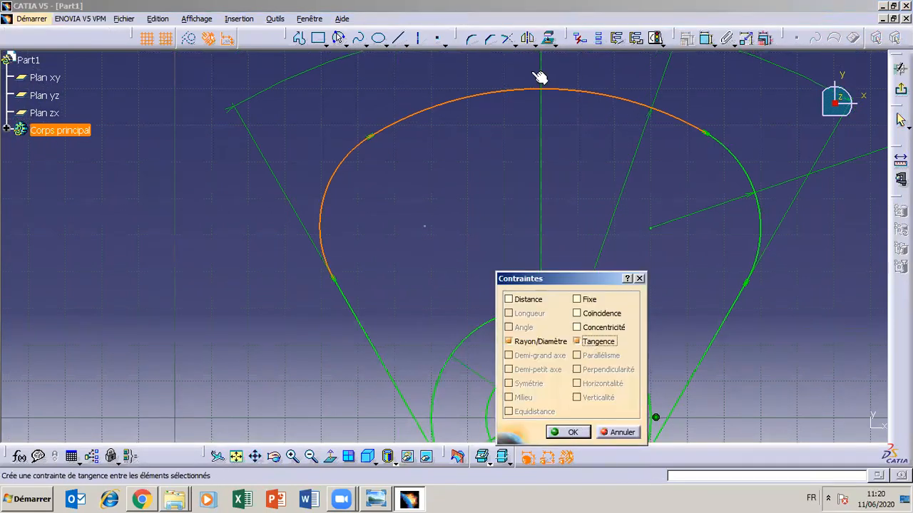
- Dimension the left corner arc's radius and set it to 30 mm
{"action": "left_click", "coordinate": [704, 40]}
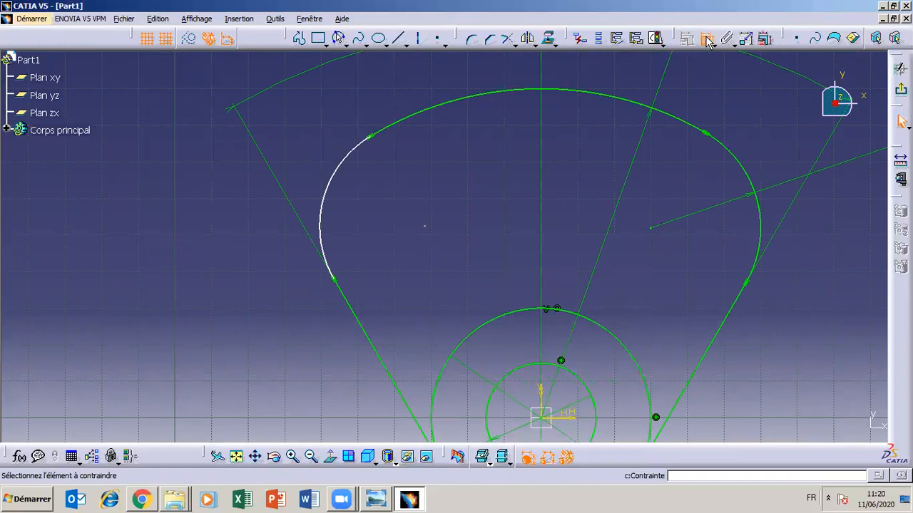
{"action": "left_click", "coordinate": [342, 162]}
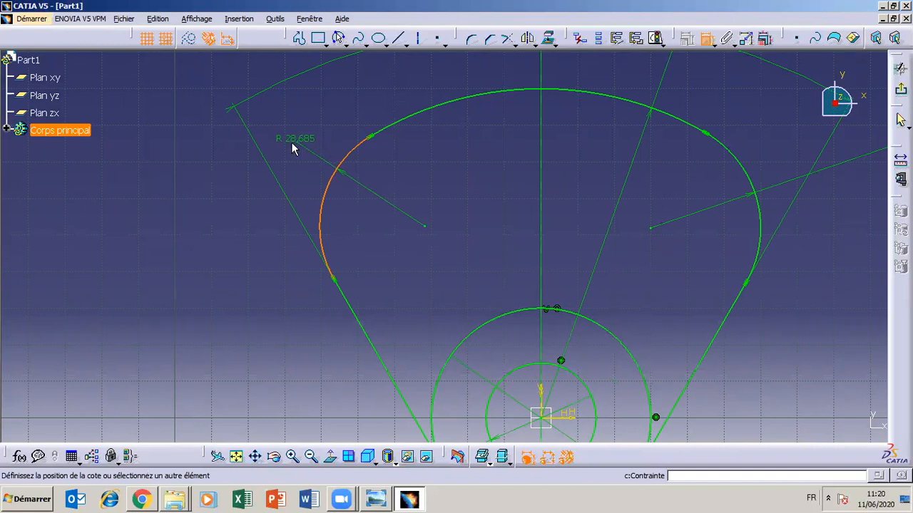
{"action": "left_click", "coordinate": [294, 148]}
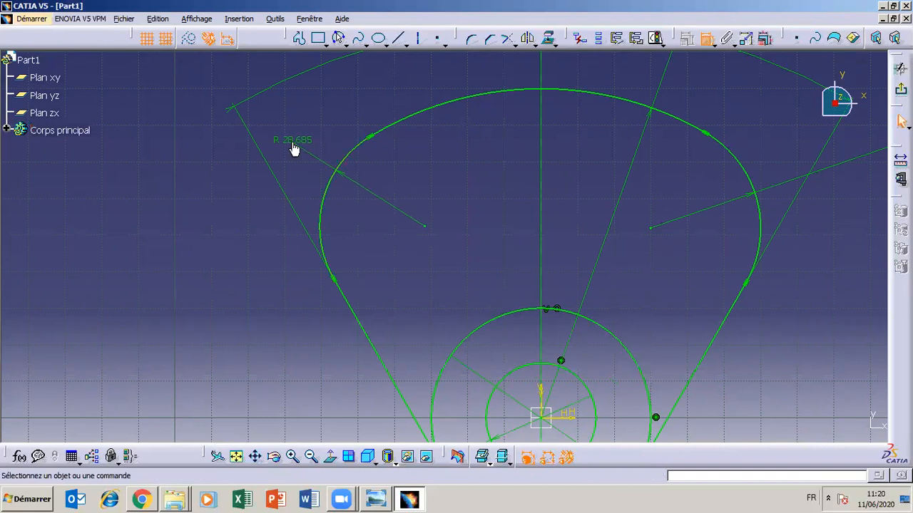
{"action": "double_click", "coordinate": [294, 143]}
{"action": "type", "text": "30"}
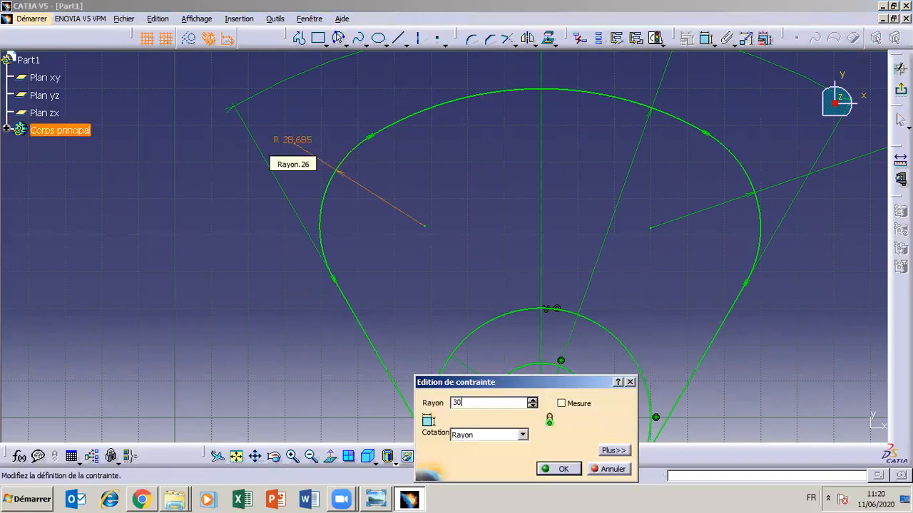
{"action": "left_click", "coordinate": [558, 470]}
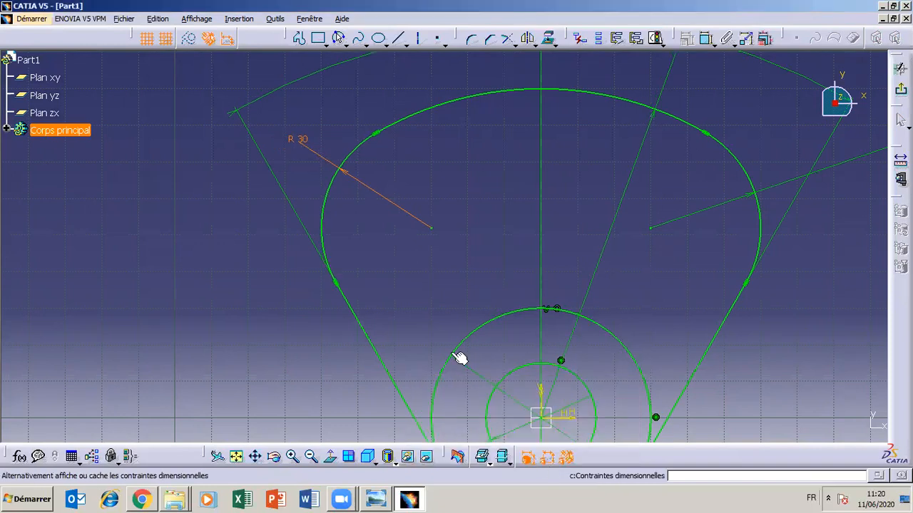
- Compare the whole sketch outline with the TP3 drawing and return to the sketch
{"action": "left_click", "coordinate": [311, 457]}
{"action": "left_click", "coordinate": [310, 456]}
{"action": "left_click", "coordinate": [311, 457]}
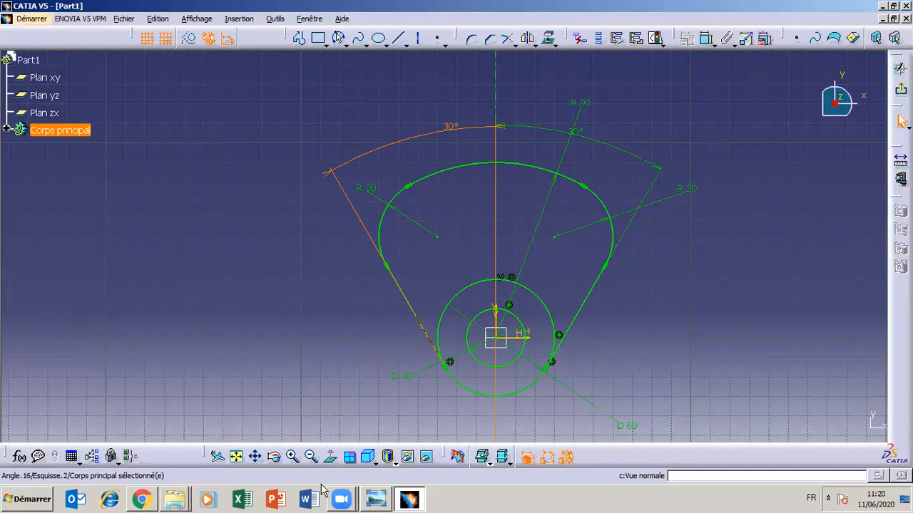
{"action": "mouse_move", "coordinate": [335, 497]}
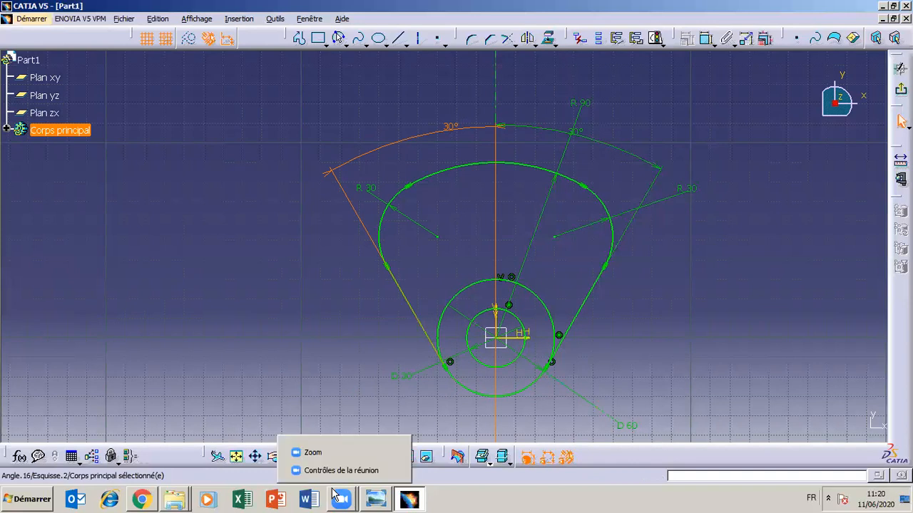
{"action": "left_click", "coordinate": [373, 500]}
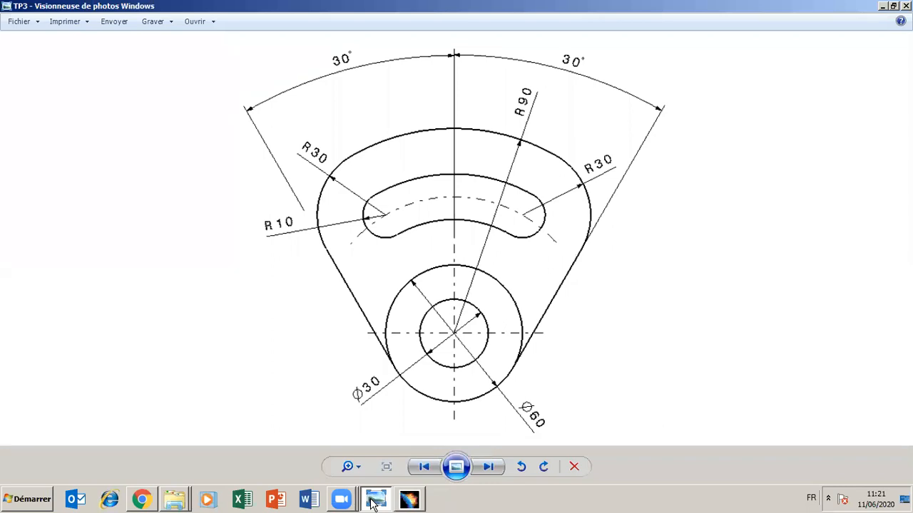
{"action": "left_click", "coordinate": [373, 501]}
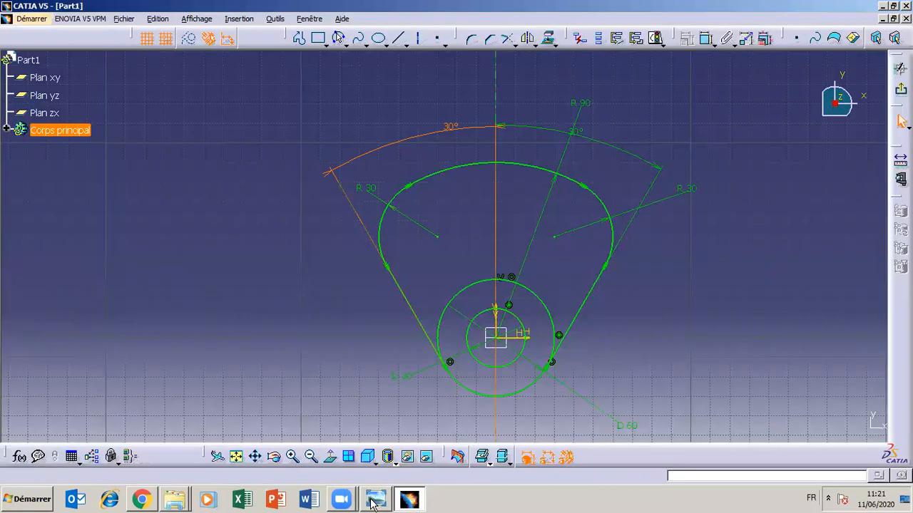
- Move the right corner arc's R 30 dimension and the outer circle's D 60 dimension closer to the outline
{"action": "left_click_drag", "start_coordinate": [642, 190], "coordinate": [602, 177]}
{"action": "left_click_drag", "start_coordinate": [625, 207], "coordinate": [609, 200]}
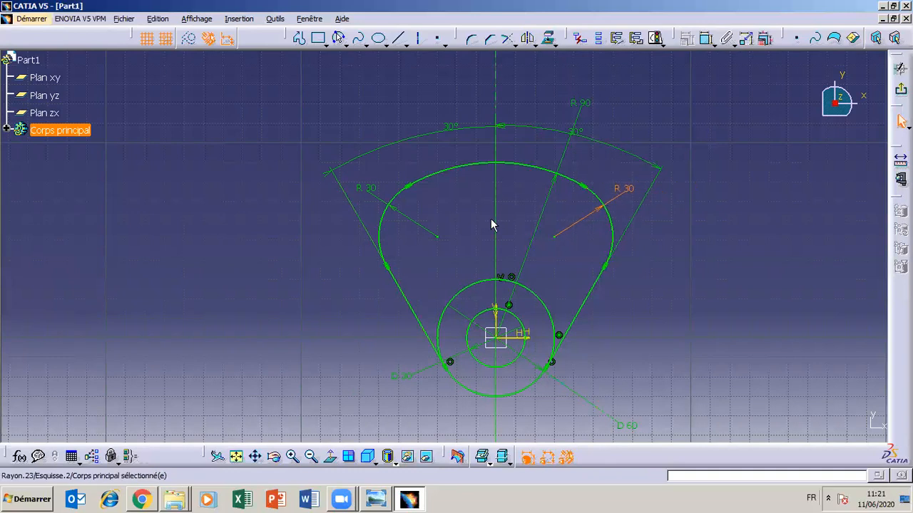
{"action": "left_click_drag", "start_coordinate": [624, 426], "coordinate": [583, 393]}
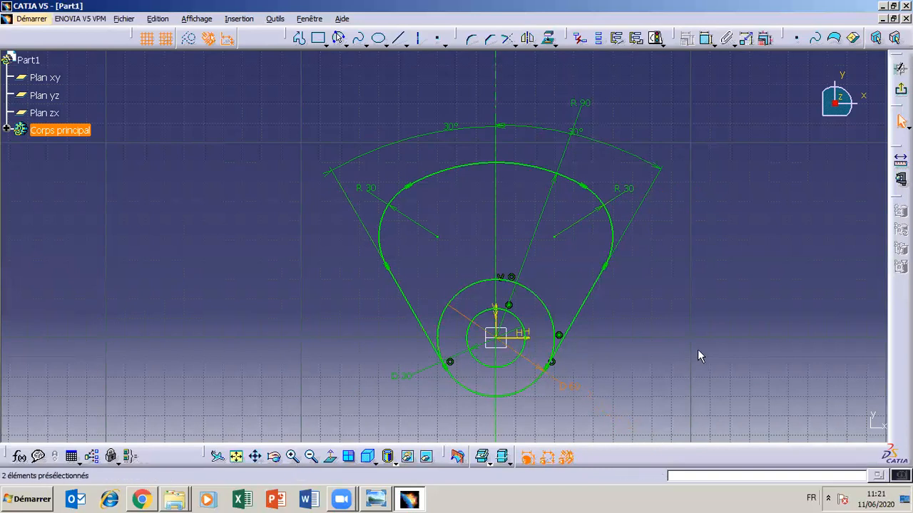
{"action": "left_click", "coordinate": [378, 77]}
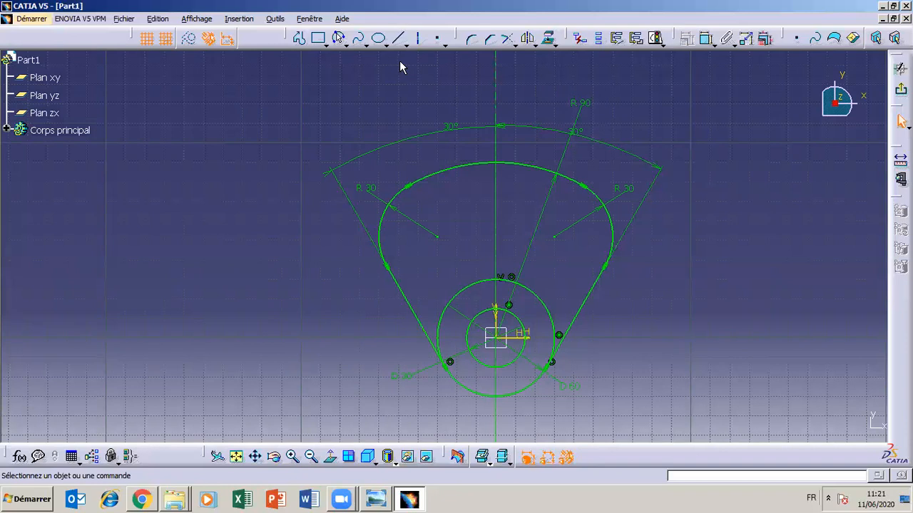
{"action": "left_click", "coordinate": [328, 45]}
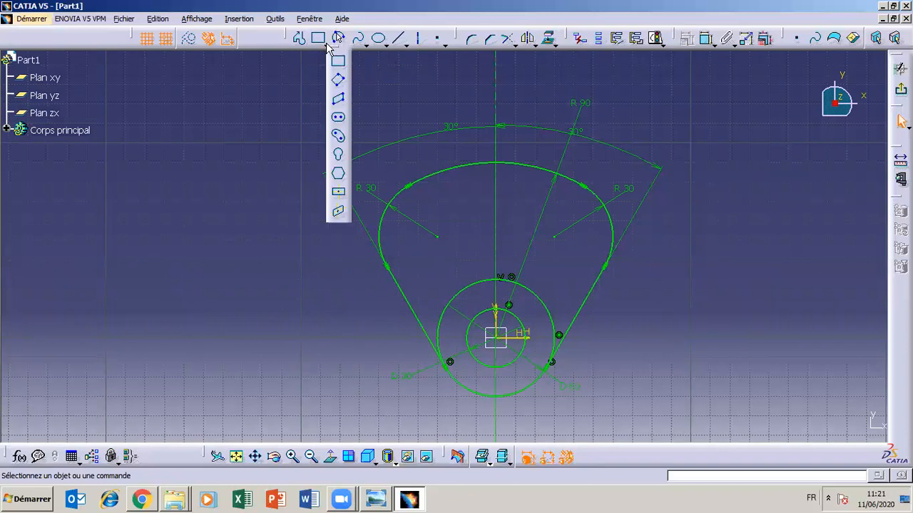
{"action": "left_click", "coordinate": [339, 138]}
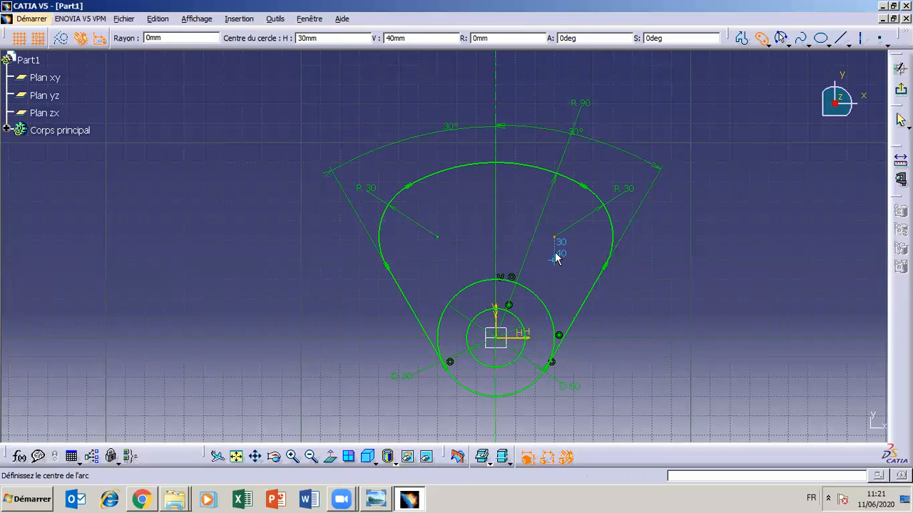
{"action": "left_click", "coordinate": [379, 500]}
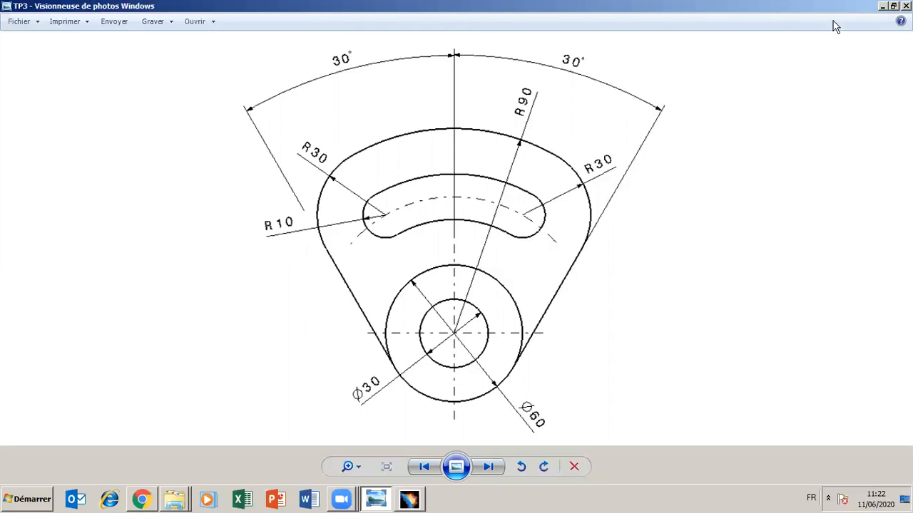
{"action": "left_click", "coordinate": [883, 6]}
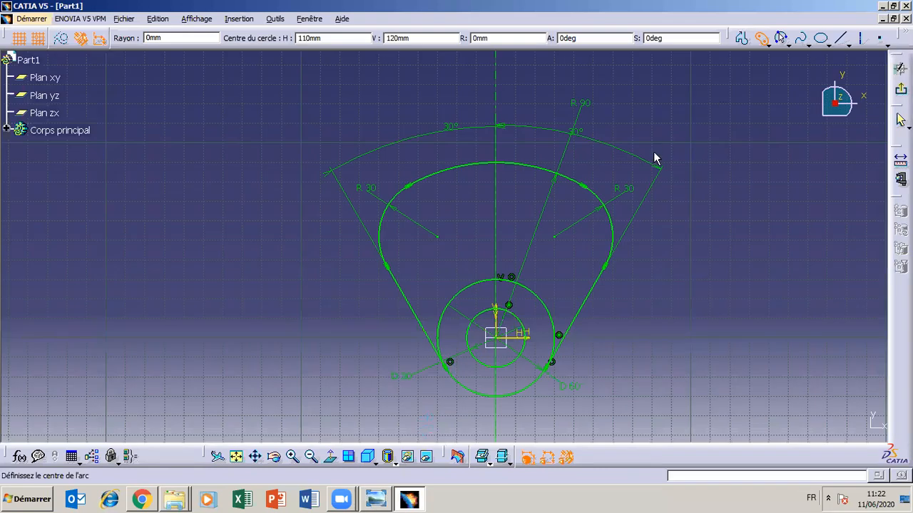
{"action": "left_click", "coordinate": [437, 236]}
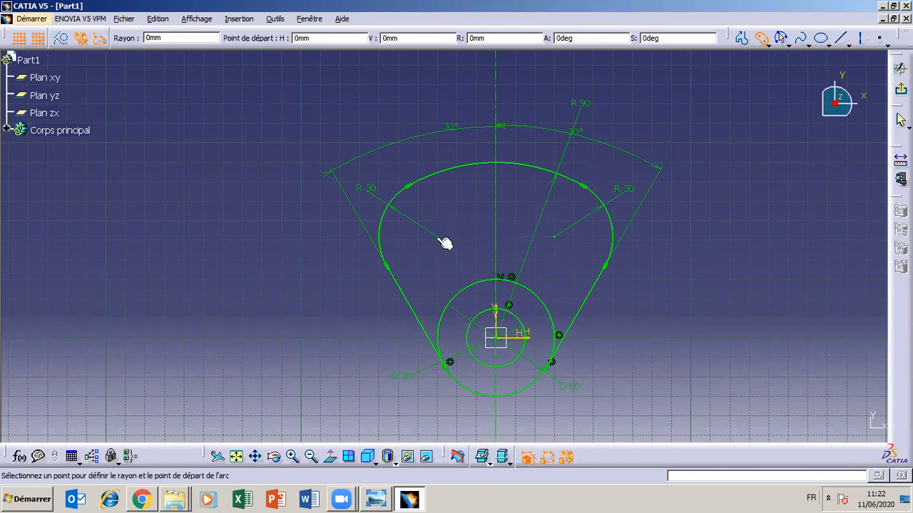
{"action": "left_click", "coordinate": [554, 237]}
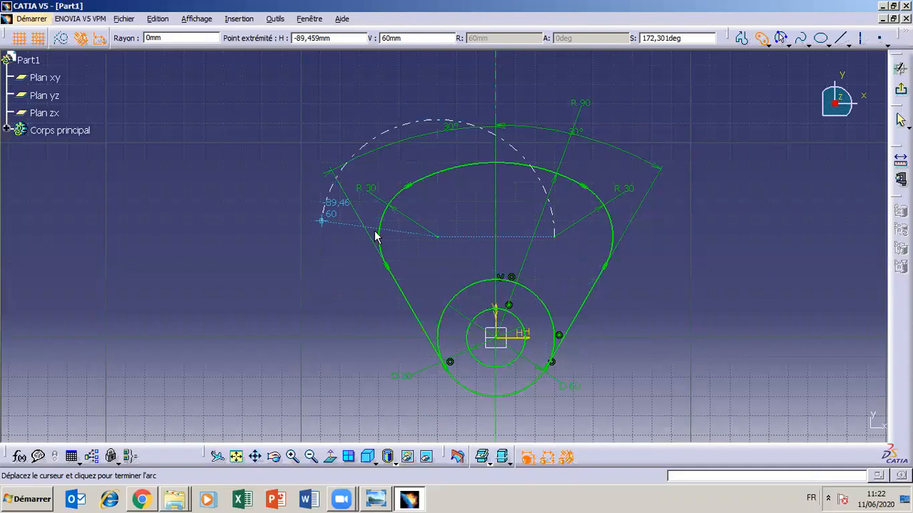
{"action": "key", "text": "Escape"}
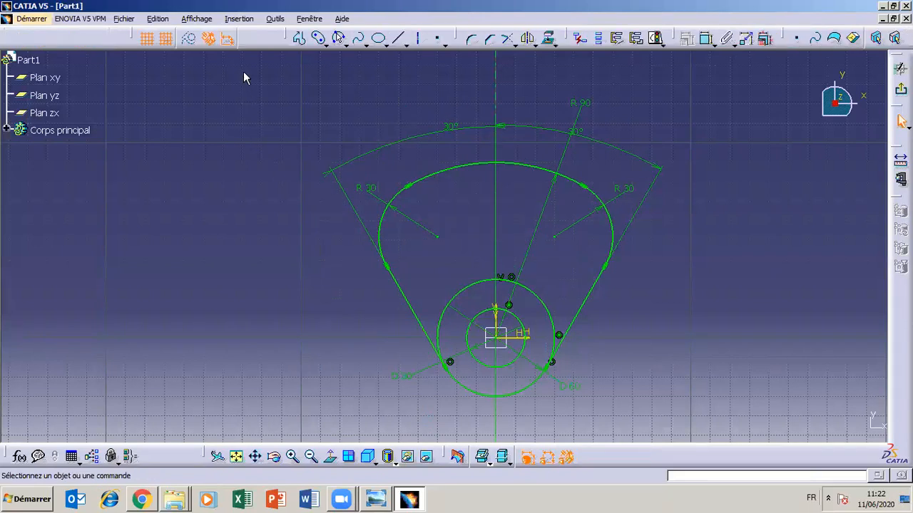
- Draw a curved slot centred on the origin, spanning from the left to the right corner arc's centre, with an end radius of about 12 mm
{"action": "left_click", "coordinate": [319, 38]}
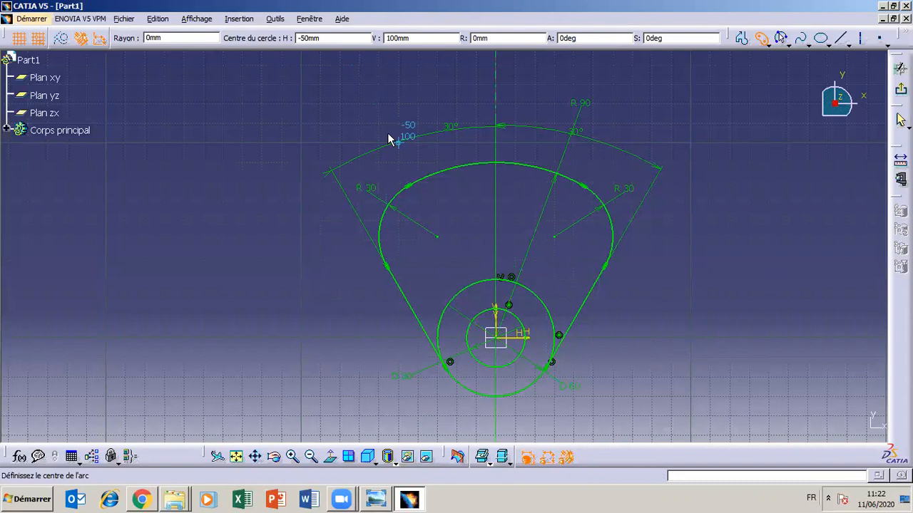
{"action": "left_click", "coordinate": [412, 501]}
{"action": "left_click", "coordinate": [413, 500]}
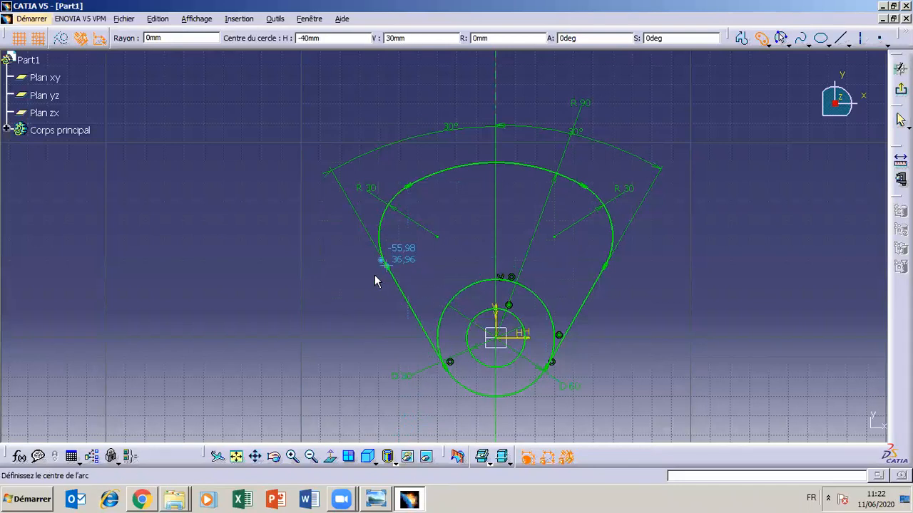
{"action": "left_click", "coordinate": [373, 502]}
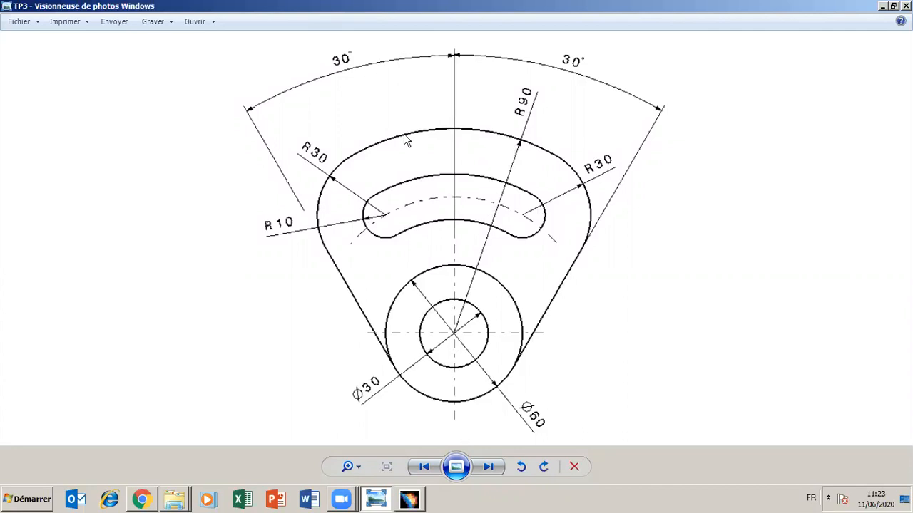
{"action": "left_click", "coordinate": [883, 6]}
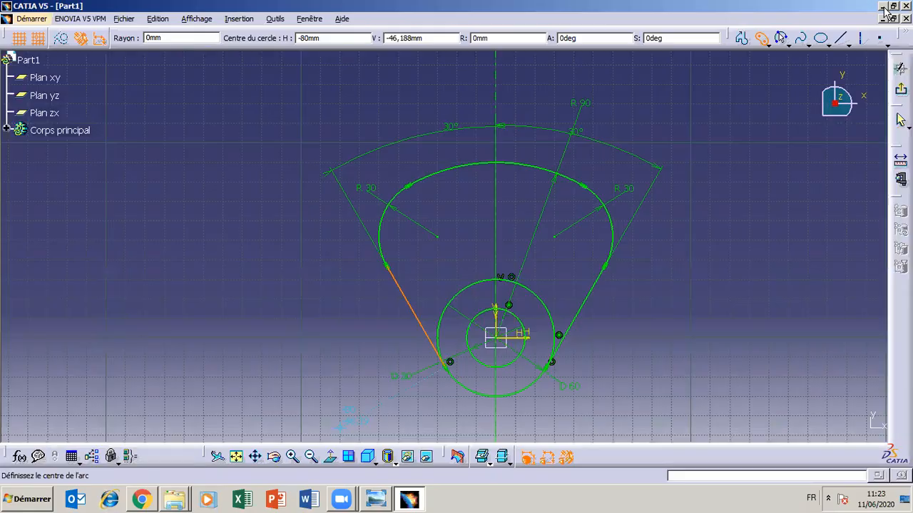
{"action": "left_click", "coordinate": [501, 343]}
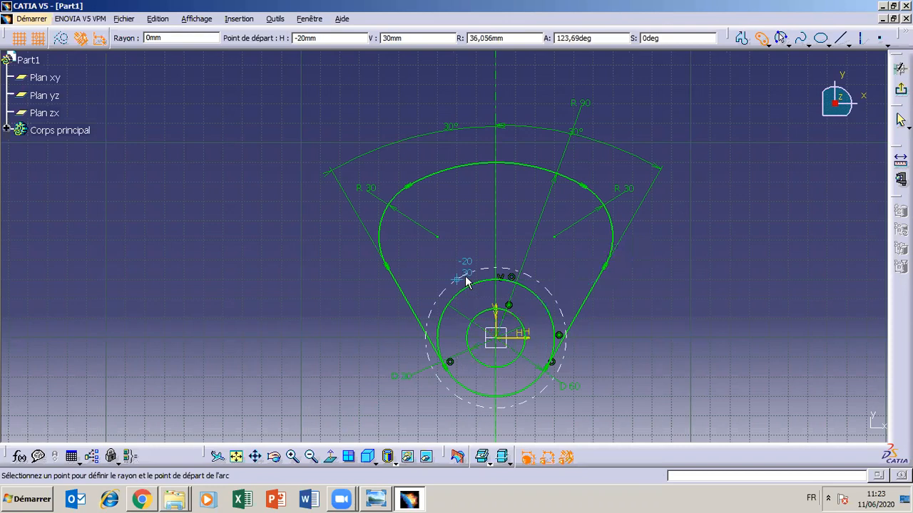
{"action": "left_click", "coordinate": [437, 237]}
{"action": "left_click", "coordinate": [454, 231]}
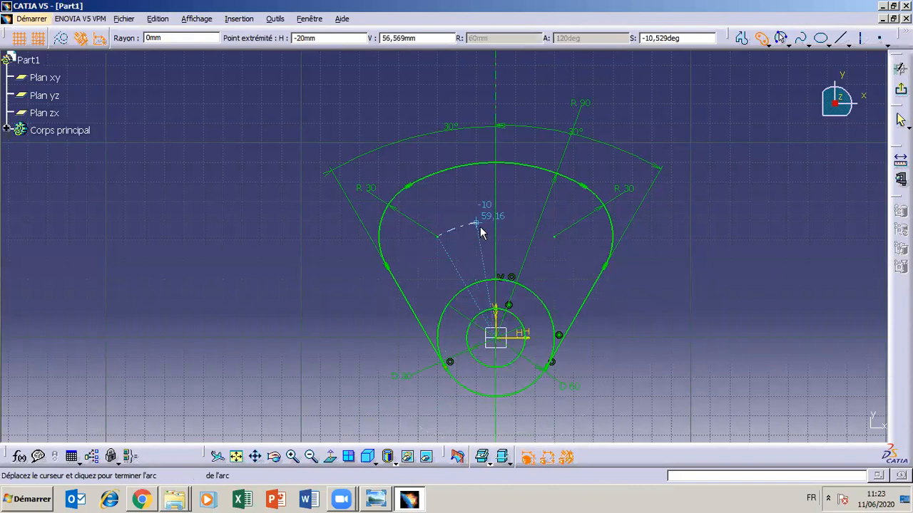
{"action": "left_click", "coordinate": [562, 241]}
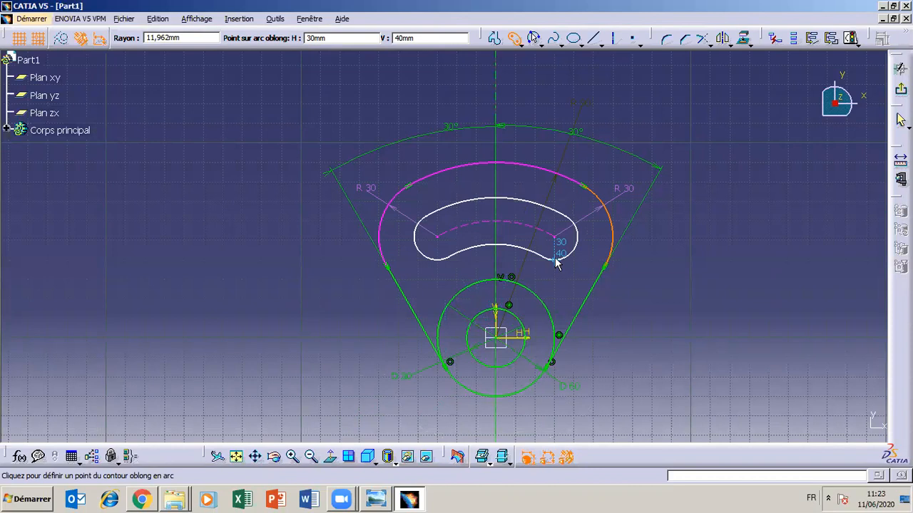
{"action": "left_click", "coordinate": [558, 264]}
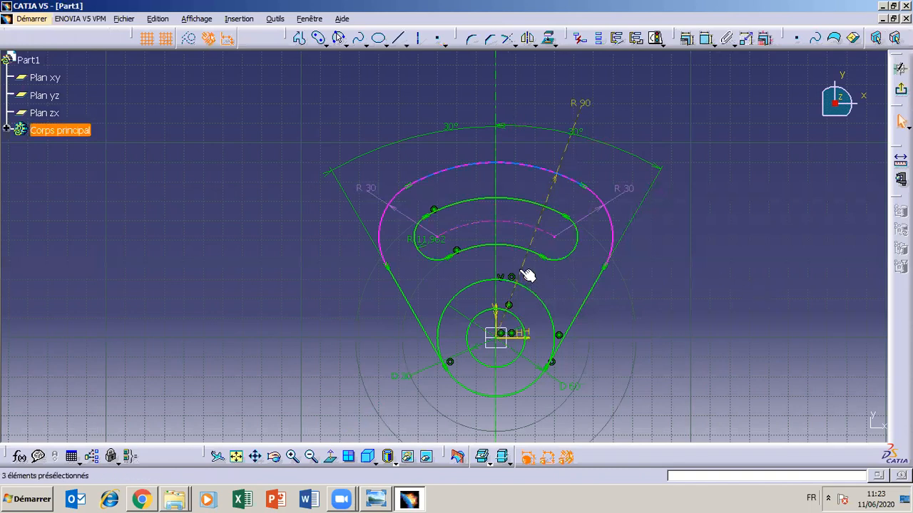
- Examine the slot arcs, upper arc and R 90 dimension against the TP3 drawing
{"action": "left_click", "coordinate": [485, 254]}
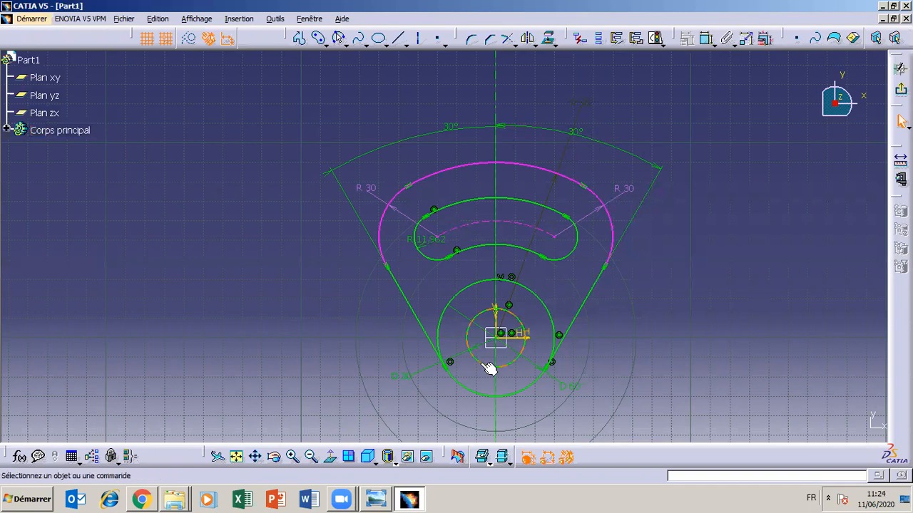
{"action": "left_click", "coordinate": [415, 502]}
{"action": "left_click", "coordinate": [416, 501]}
{"action": "left_click", "coordinate": [496, 248]}
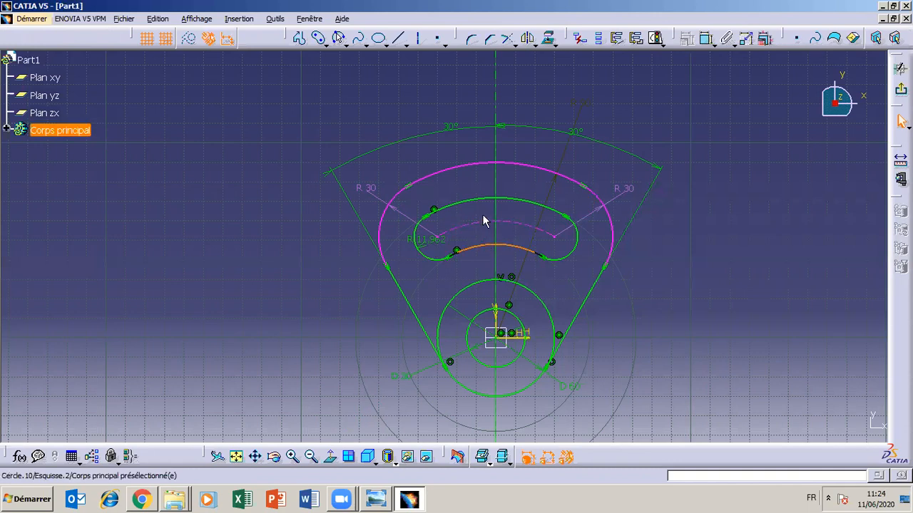
{"action": "left_click", "coordinate": [524, 167]}
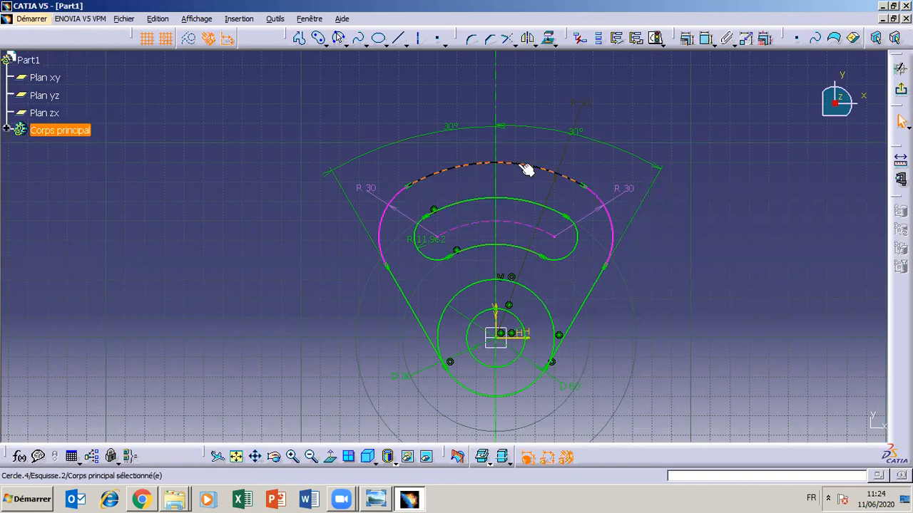
{"action": "left_click", "coordinate": [581, 112]}
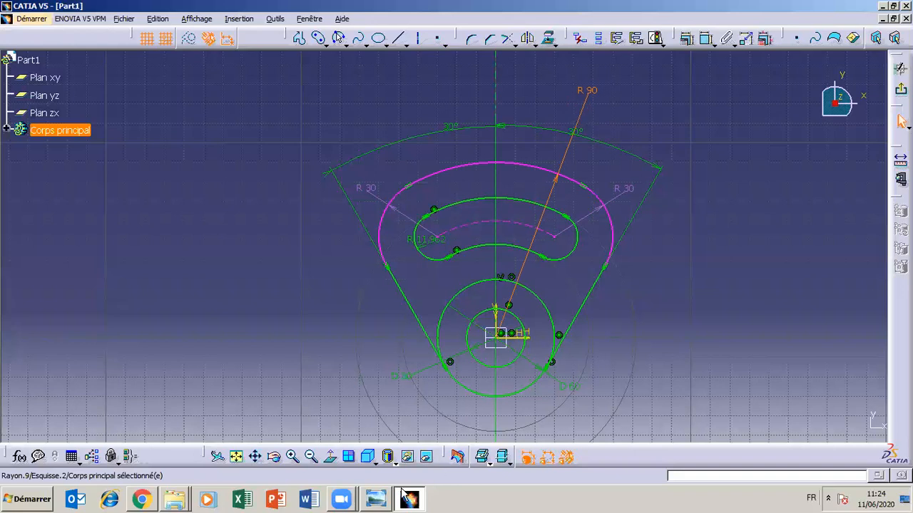
{"action": "left_click", "coordinate": [376, 499]}
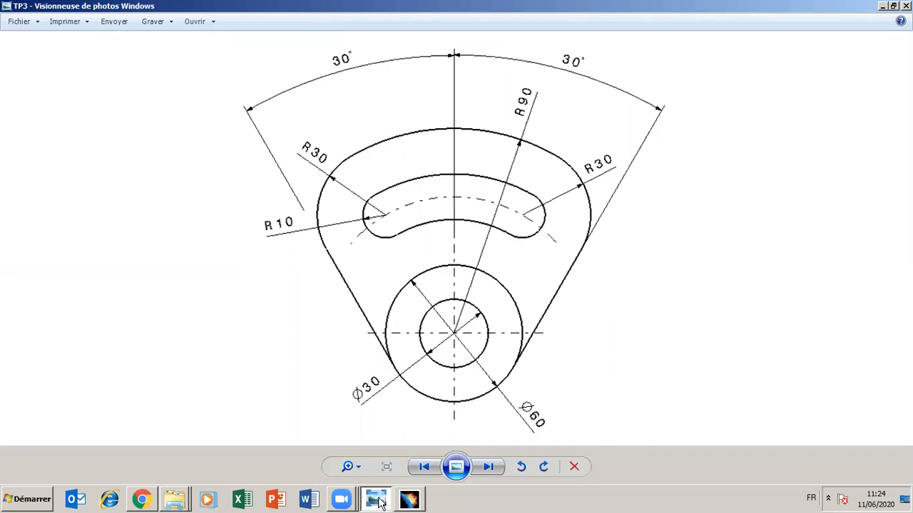
{"action": "mouse_move", "coordinate": [379, 503]}
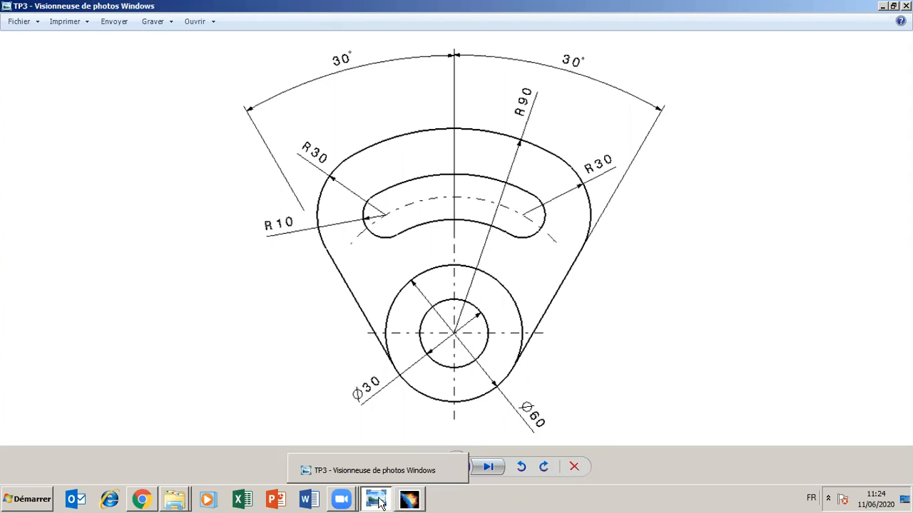
{"action": "left_click", "coordinate": [380, 503]}
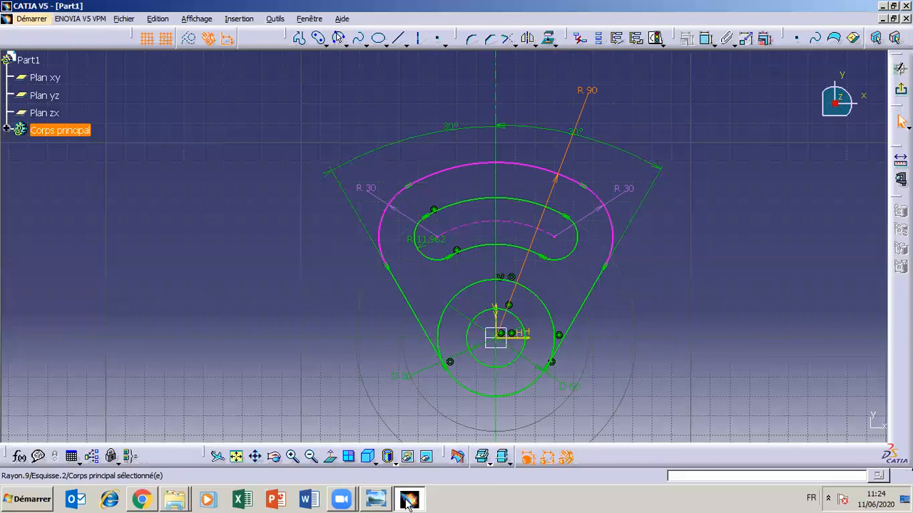
{"action": "left_click", "coordinate": [378, 501]}
{"action": "left_click", "coordinate": [378, 500]}
- Move the slot's end radius dimension outside the outline and set the radius to 10 mm
{"action": "left_click_drag", "start_coordinate": [425, 241], "coordinate": [410, 262]}
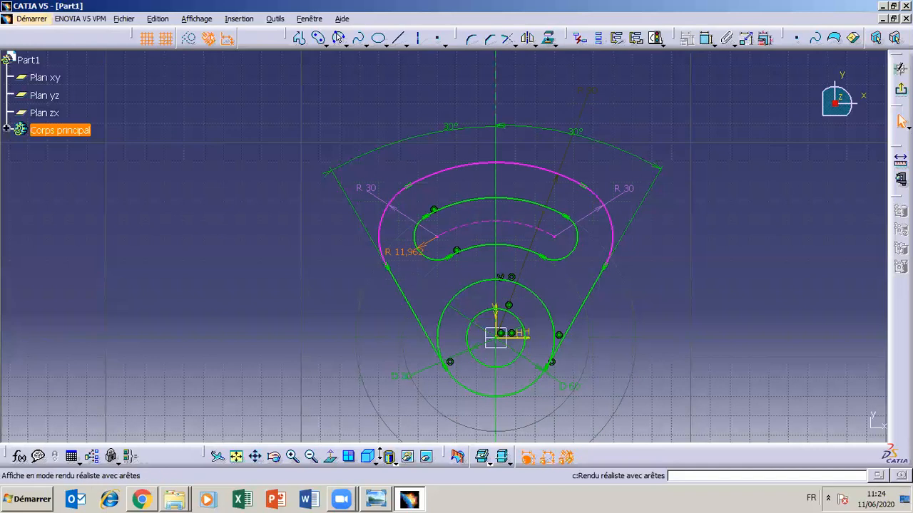
{"action": "left_click", "coordinate": [376, 500]}
{"action": "left_click", "coordinate": [376, 500]}
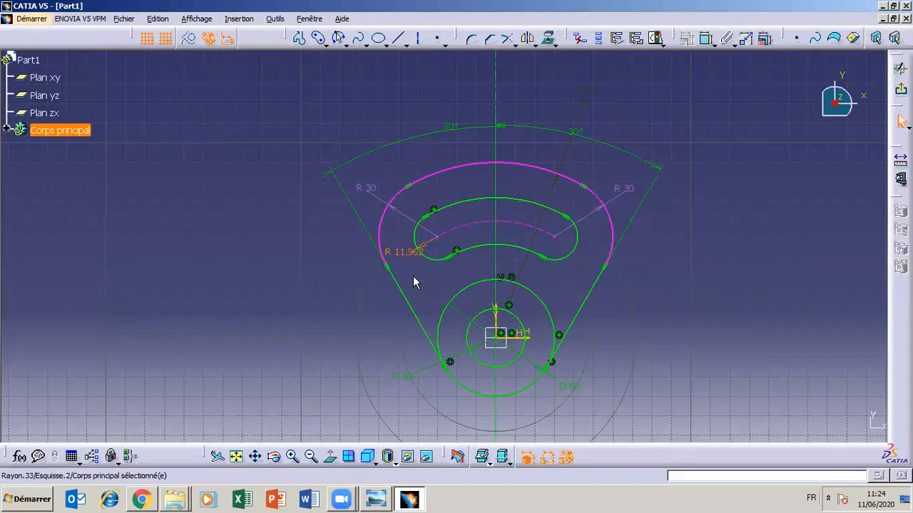
{"action": "left_click_drag", "start_coordinate": [412, 265], "coordinate": [346, 260]}
{"action": "double_click", "coordinate": [362, 283]}
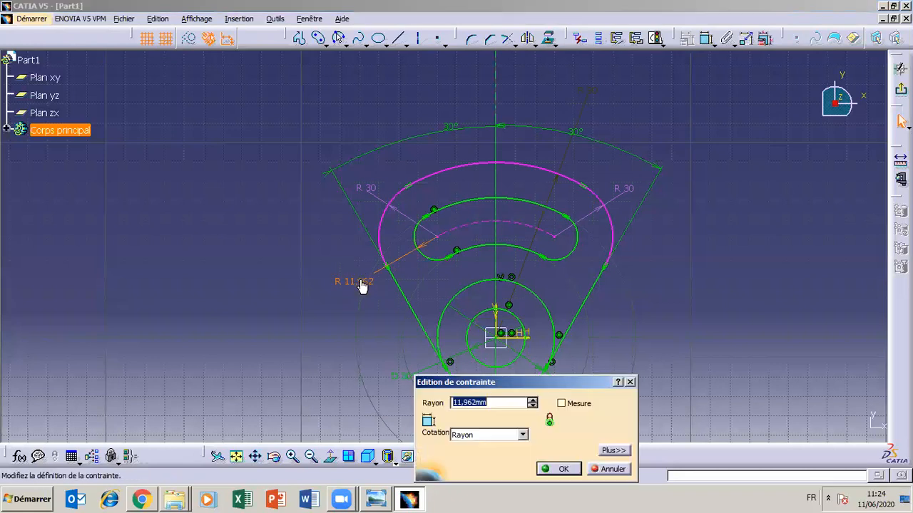
{"action": "type", "text": "10"}
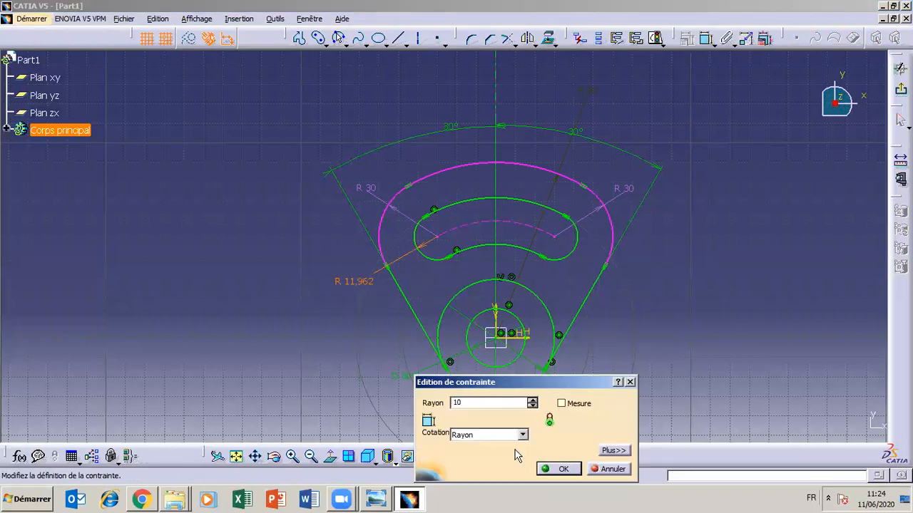
{"action": "left_click", "coordinate": [552, 470]}
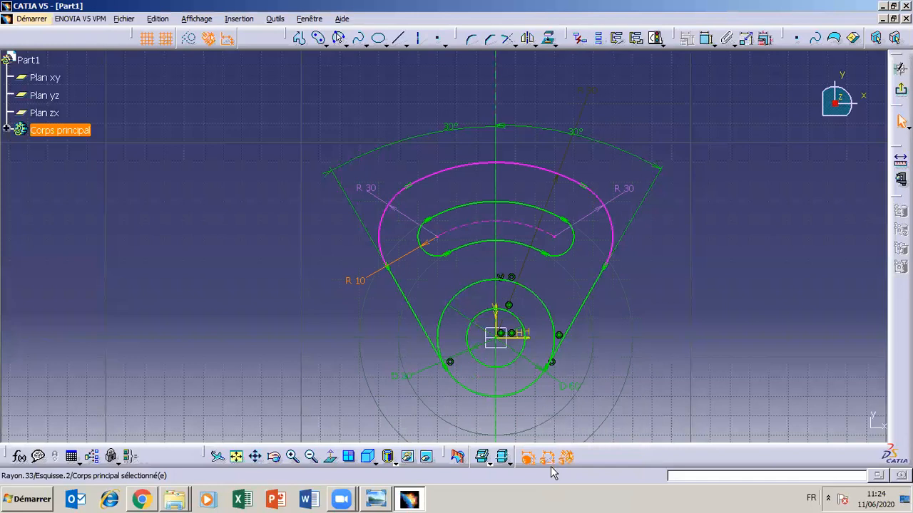
{"action": "left_click", "coordinate": [666, 358]}
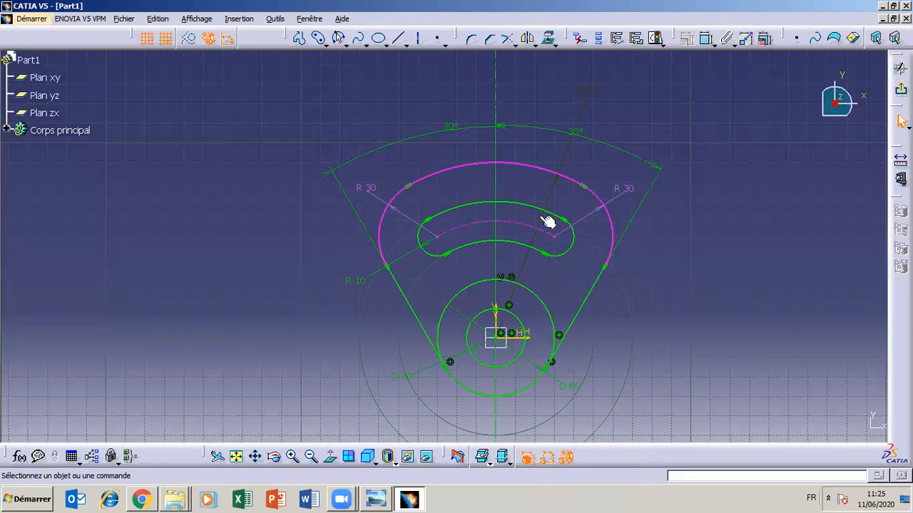
- Try deleting the upper arc's R 90 dimension, and undo the changes back to before the curved slot was drawn
{"action": "right_click", "coordinate": [567, 153]}
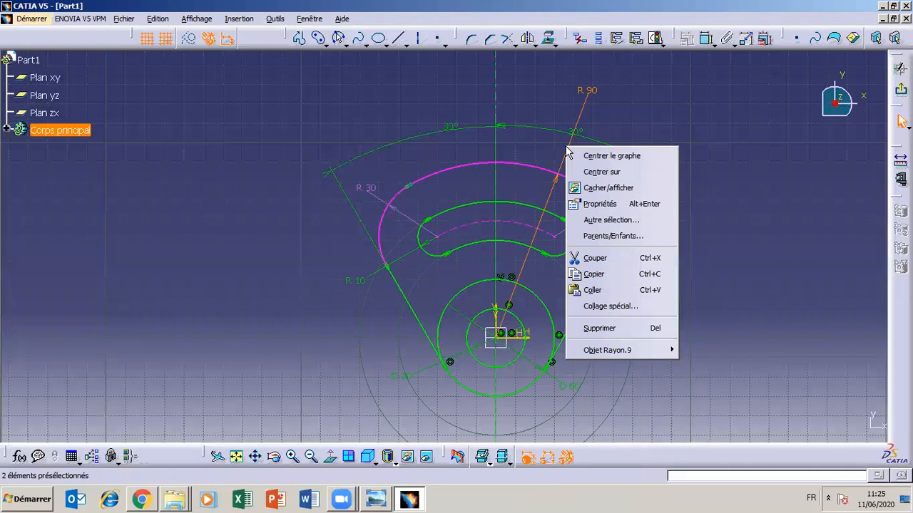
{"action": "left_click", "coordinate": [606, 329]}
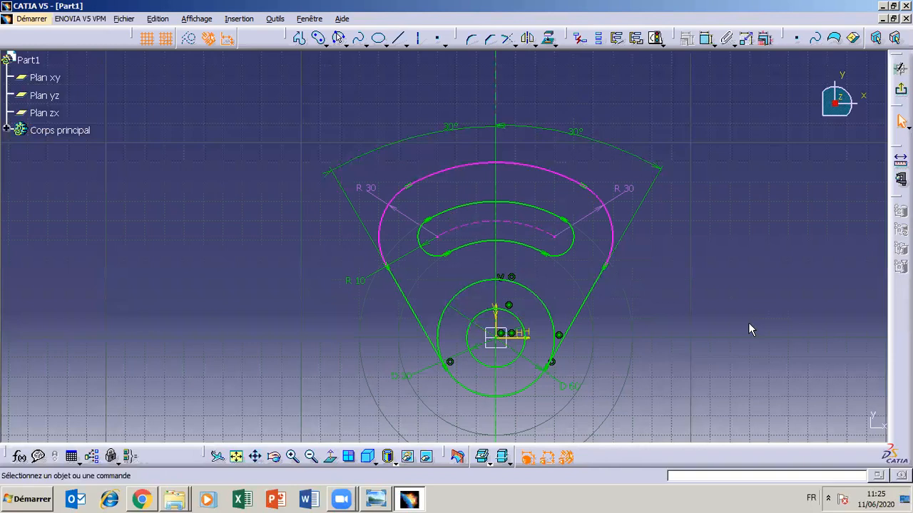
{"action": "key", "text": "ctrl+z"}
{"action": "key", "text": "ctrl+z"}
{"action": "key", "text": "ctrl+z"}
{"action": "key", "text": "ctrl+z"}
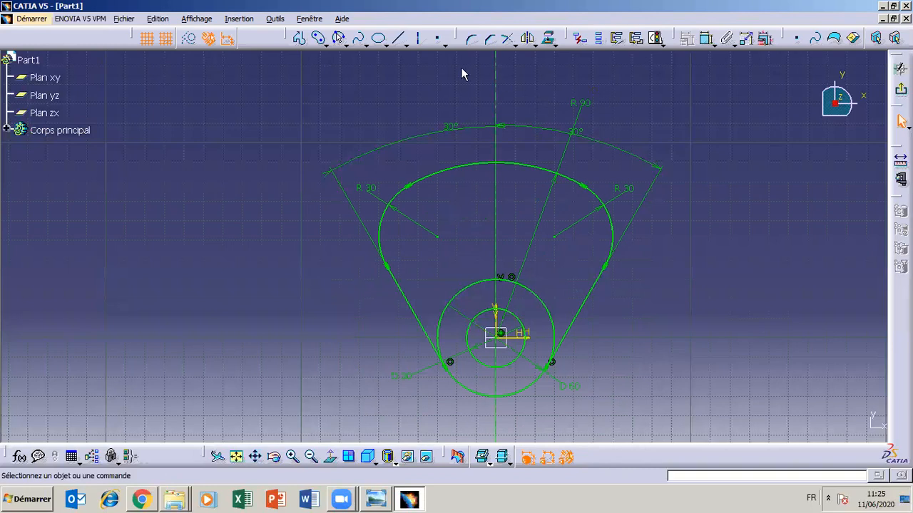
{"action": "left_click", "coordinate": [345, 44]}
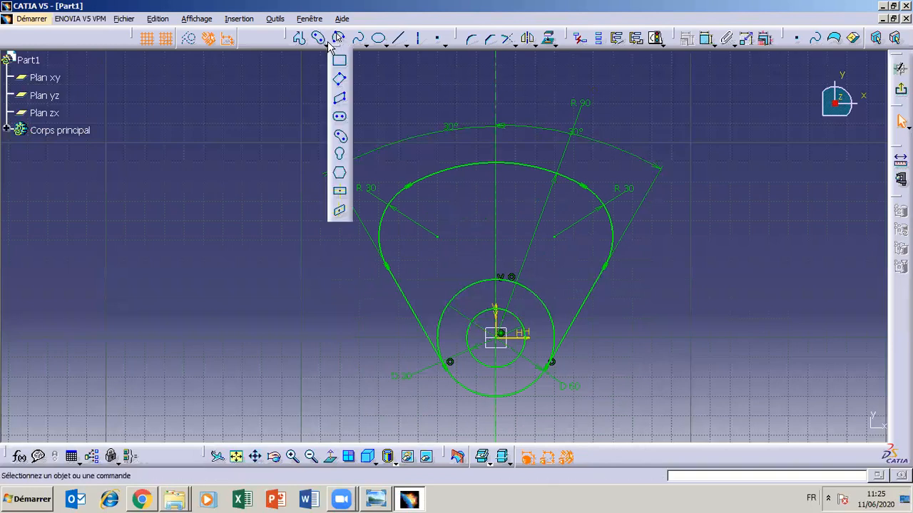
{"action": "left_click", "coordinate": [339, 117]}
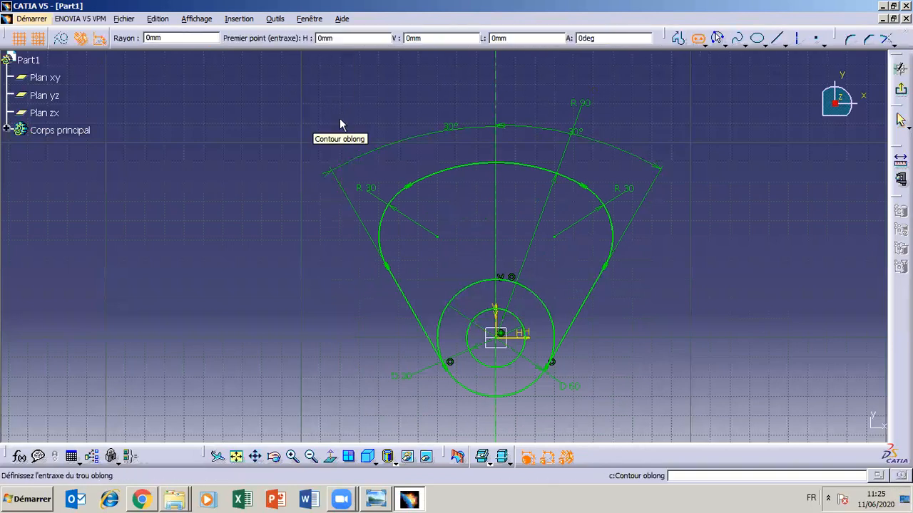
{"action": "key", "text": "Escape"}
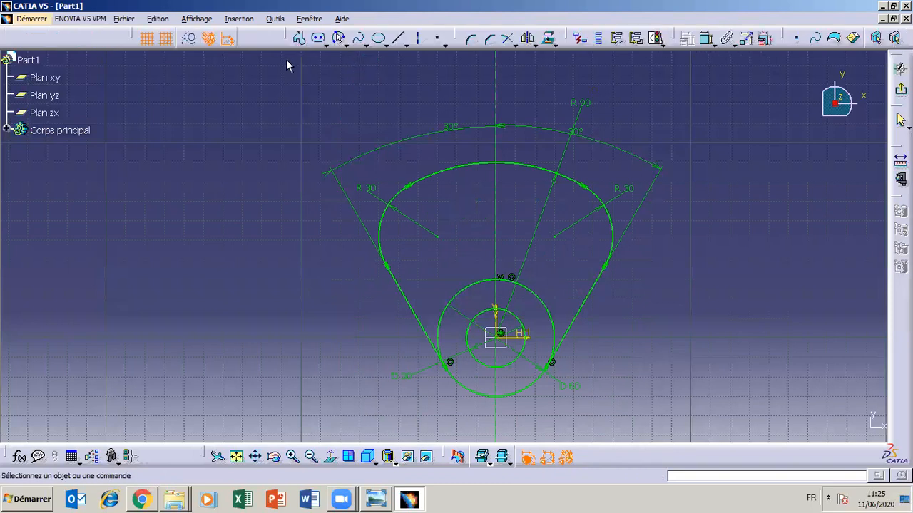
- Draw a curved slot centred on the vertical axis 20 mm above the origin, spanning both corner arc centres, with about 12 mm end radius
{"action": "left_click", "coordinate": [325, 43]}
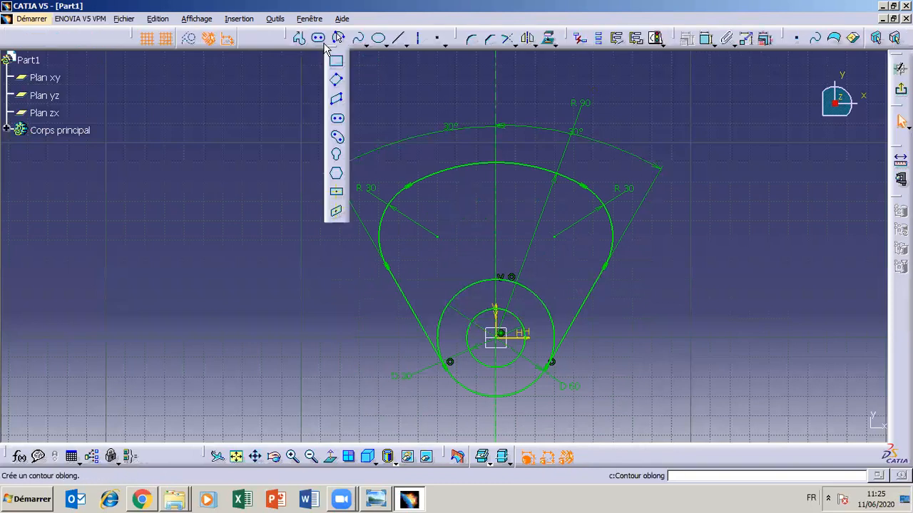
{"action": "left_click", "coordinate": [336, 136]}
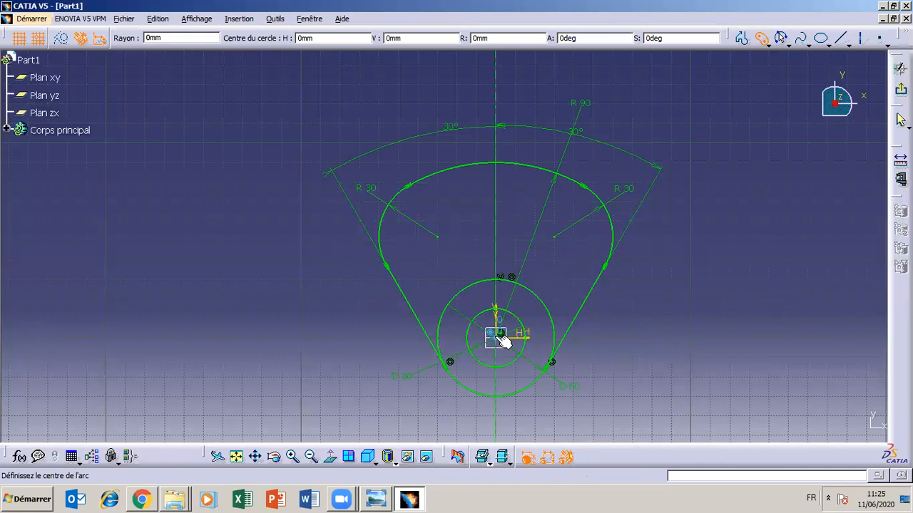
{"action": "left_click", "coordinate": [376, 501]}
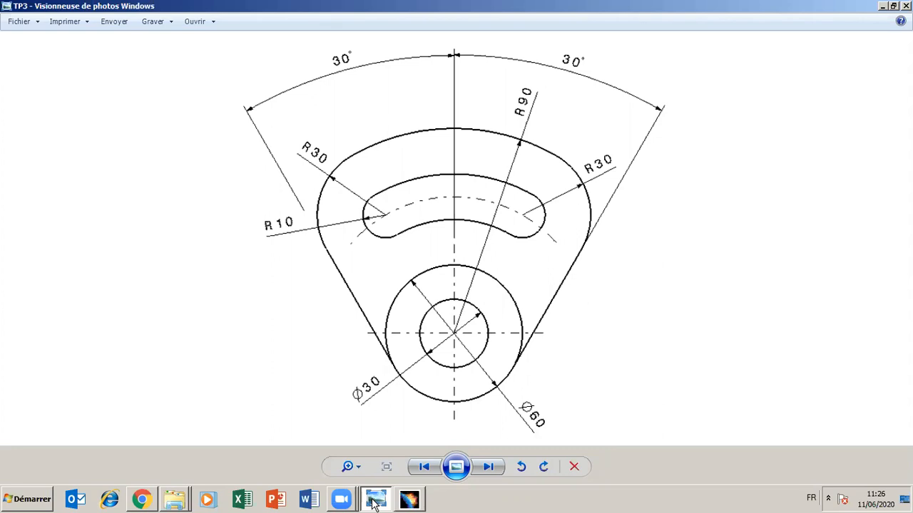
{"action": "left_click", "coordinate": [374, 501]}
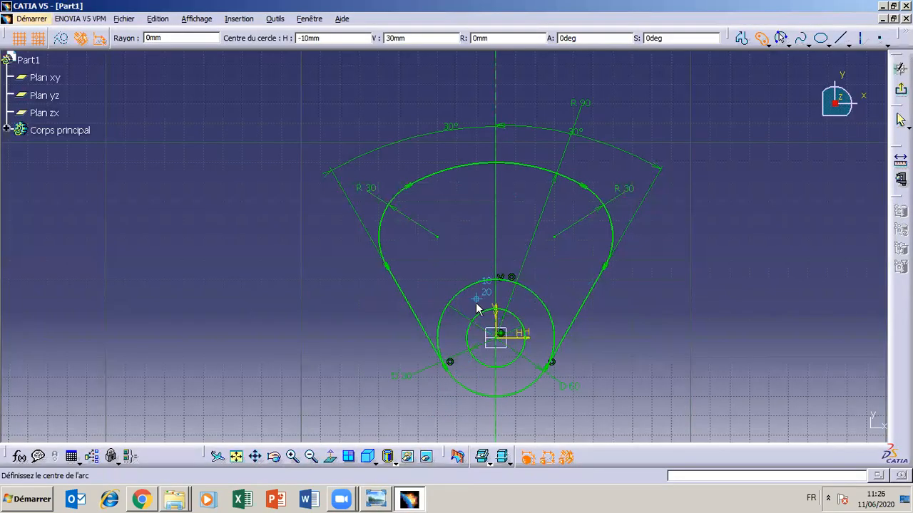
{"action": "left_click", "coordinate": [383, 502]}
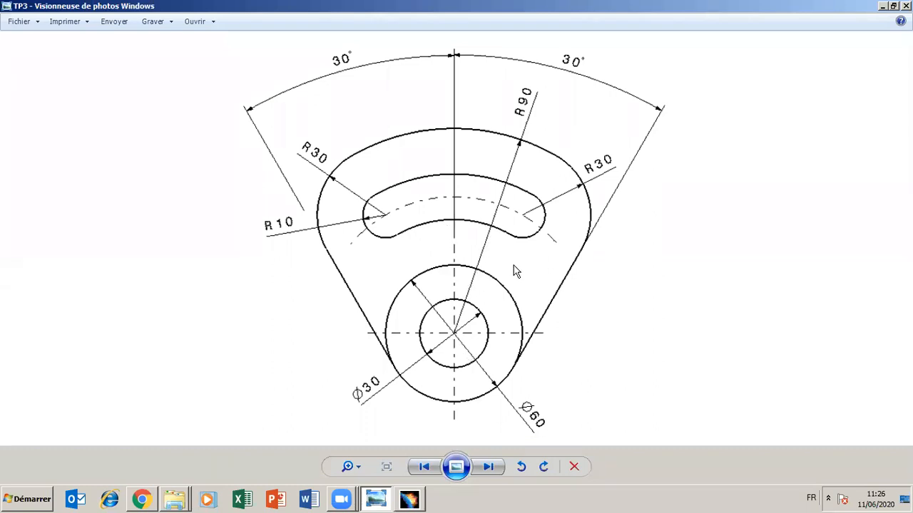
{"action": "left_click", "coordinate": [382, 504]}
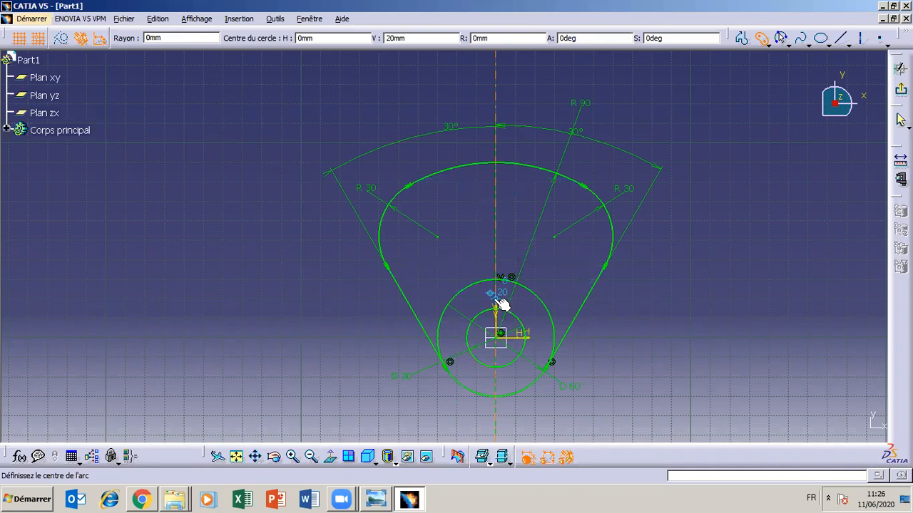
{"action": "left_click", "coordinate": [499, 303]}
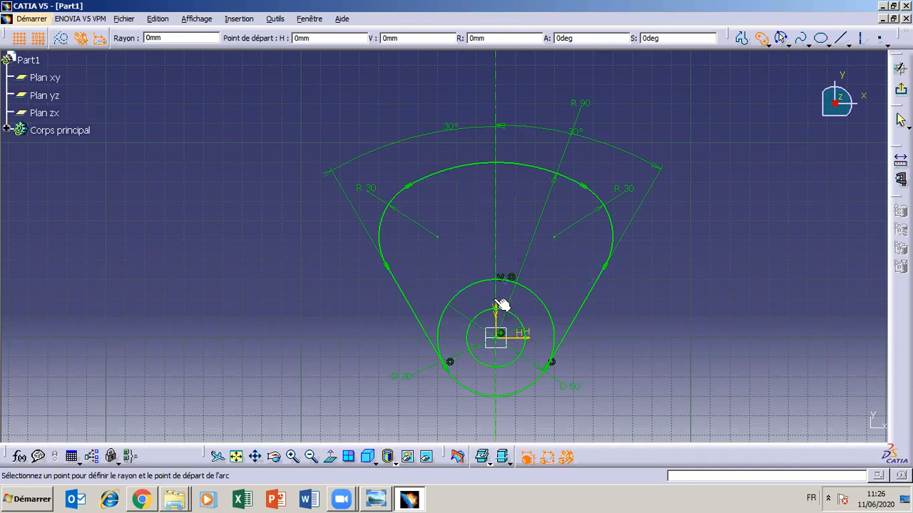
{"action": "left_click", "coordinate": [437, 236]}
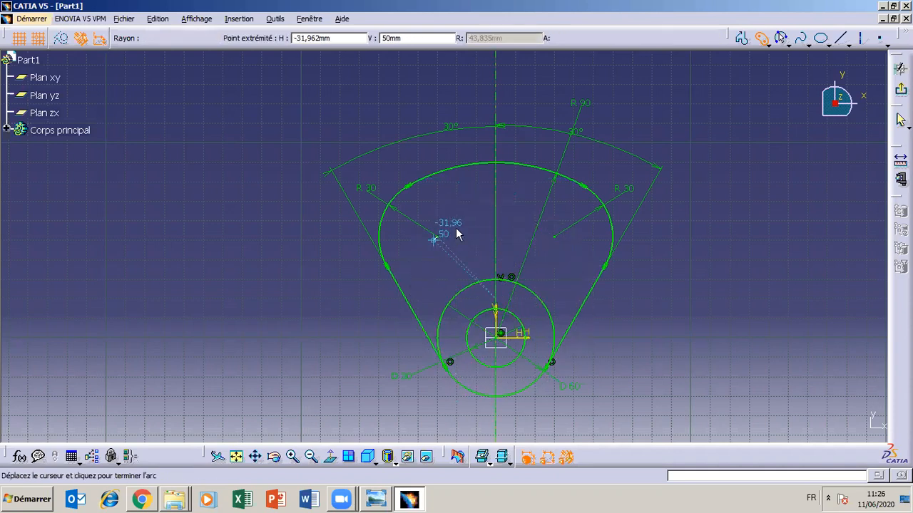
{"action": "left_click", "coordinate": [556, 238]}
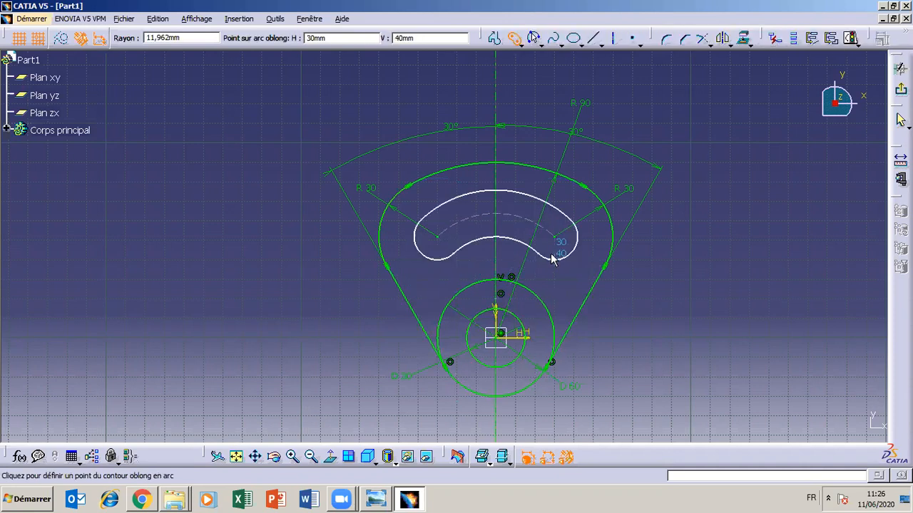
{"action": "left_click", "coordinate": [550, 254]}
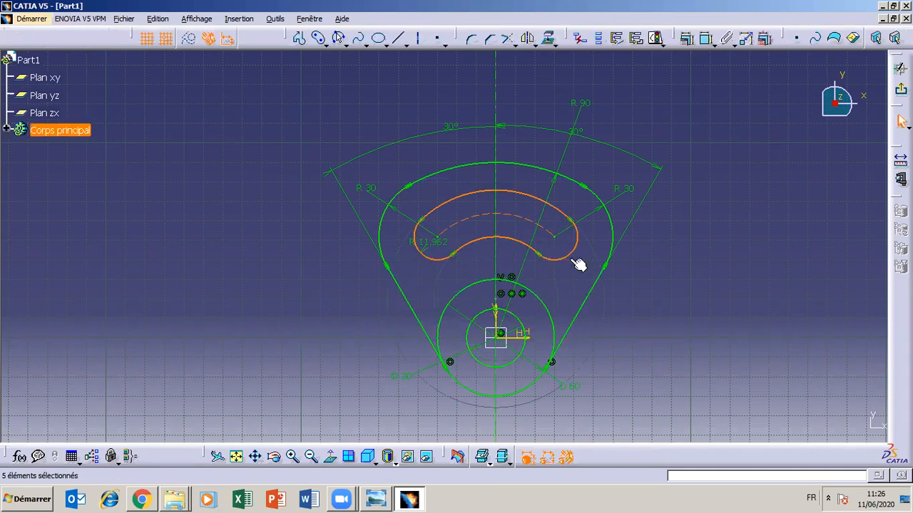
{"action": "left_click", "coordinate": [665, 338]}
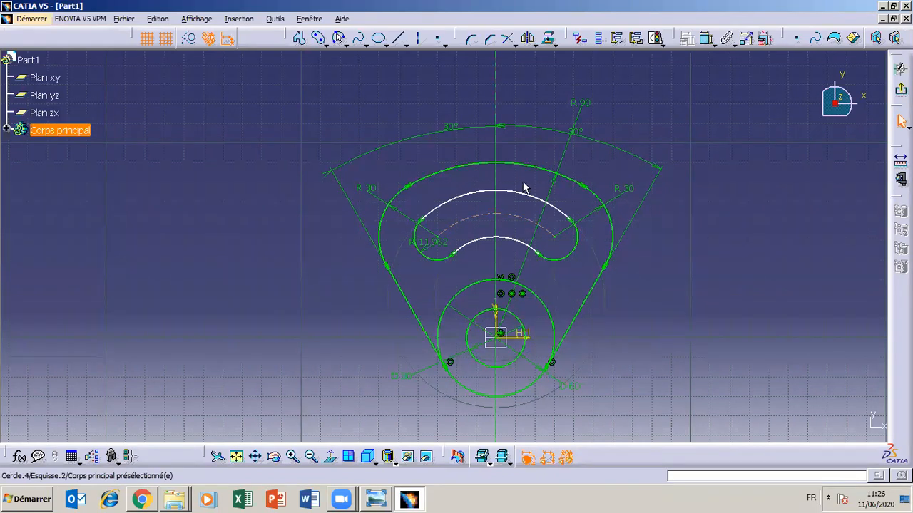
- Check the TP3 drawing and make the slot's right end arc concentric with the right R 30 corner arc
{"action": "left_click", "coordinate": [377, 500]}
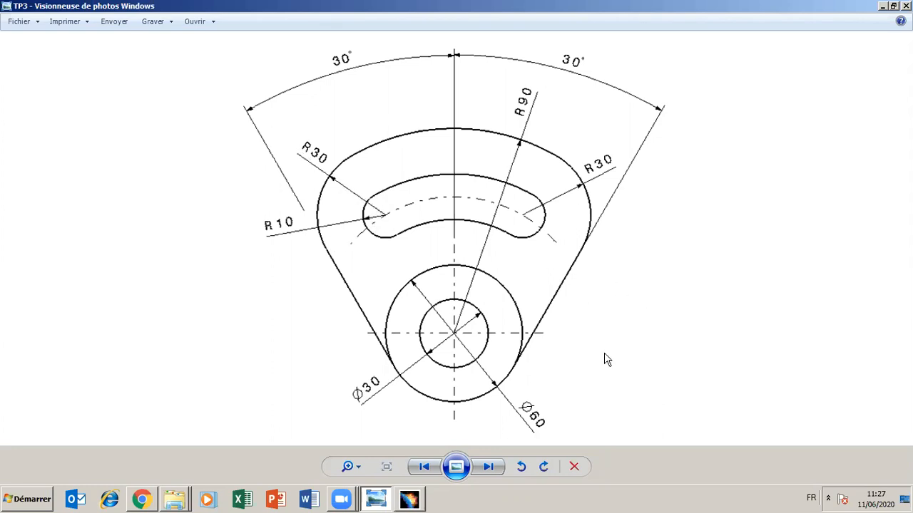
{"action": "left_click", "coordinate": [883, 6]}
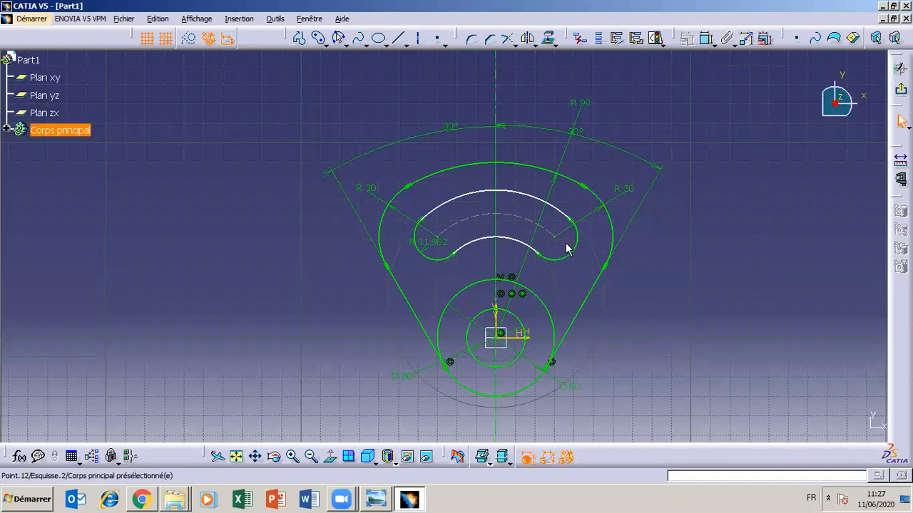
{"action": "left_click", "coordinate": [614, 227], "text": "ctrl"}
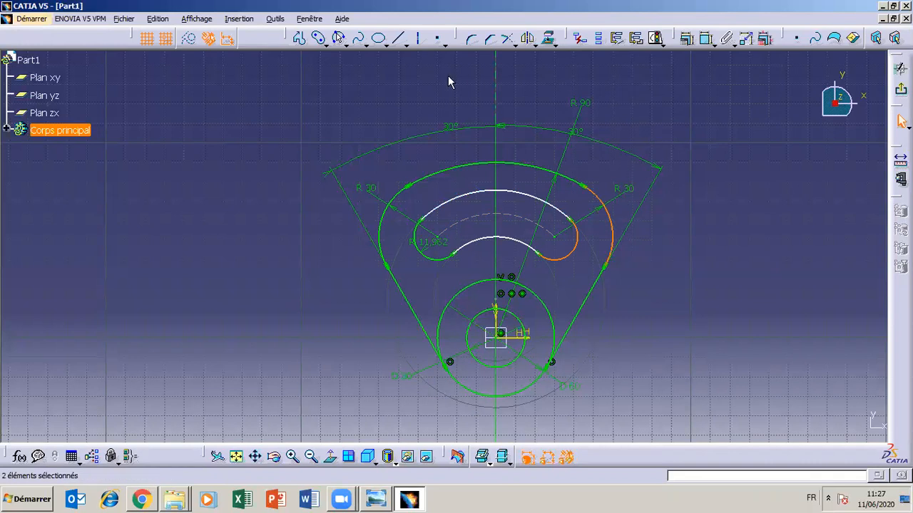
{"action": "left_click", "coordinate": [687, 40]}
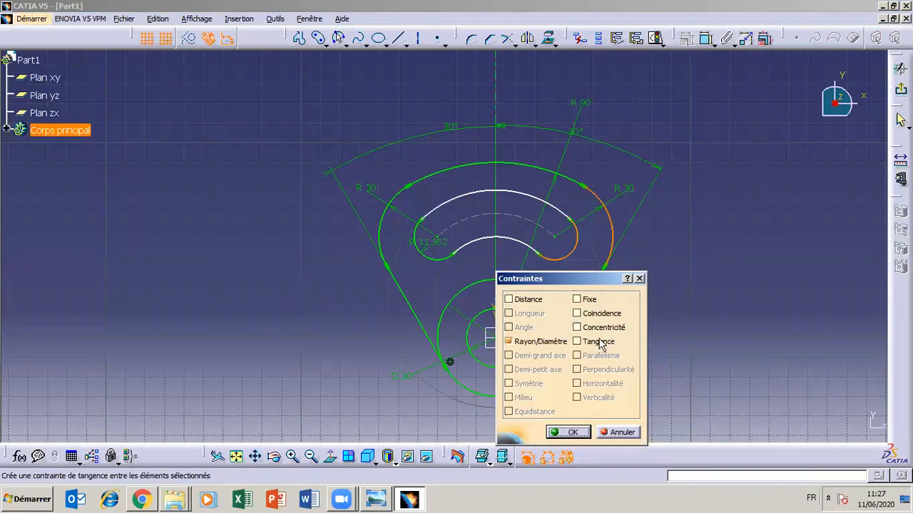
{"action": "left_click", "coordinate": [577, 328]}
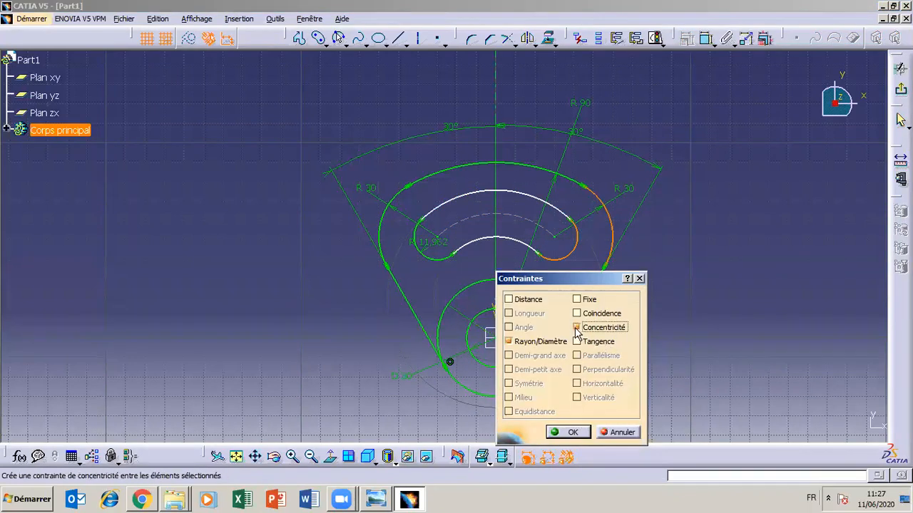
{"action": "left_click", "coordinate": [569, 432]}
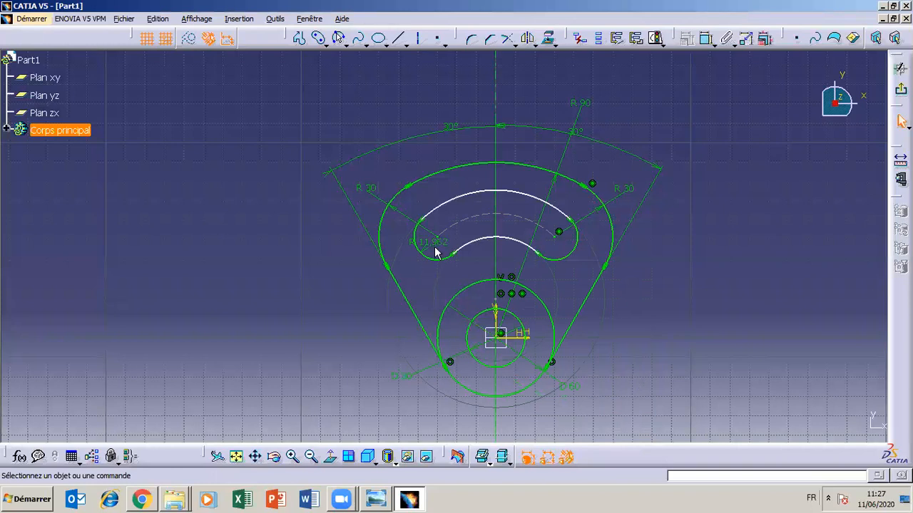
- Move the slot's end radius dimension outside the outline at the lower left and set the radius to 10 mm
{"action": "left_click_drag", "start_coordinate": [425, 249], "coordinate": [311, 283]}
{"action": "double_click", "coordinate": [311, 283]}
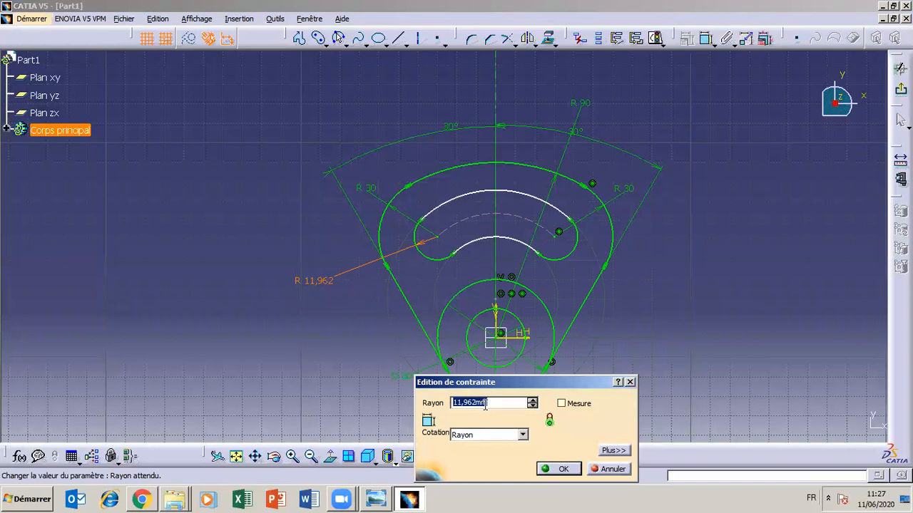
{"action": "type", "text": "10"}
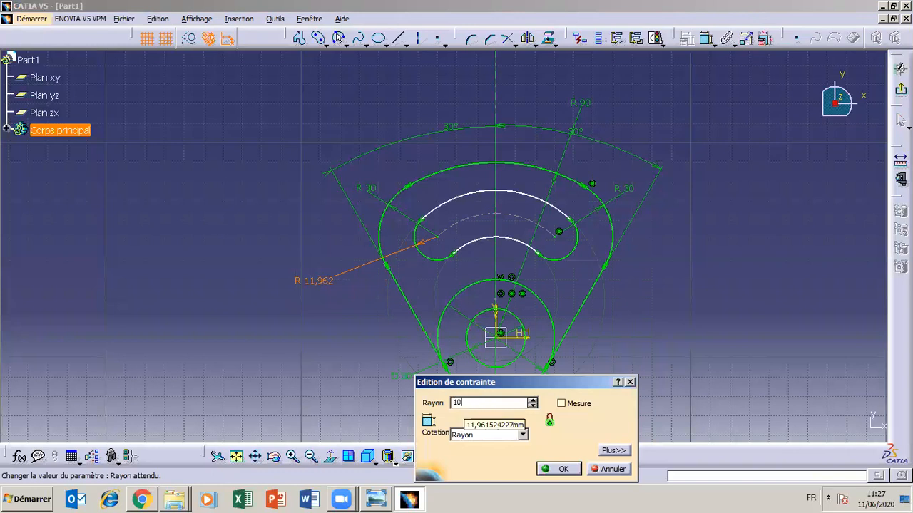
{"action": "left_click", "coordinate": [562, 470]}
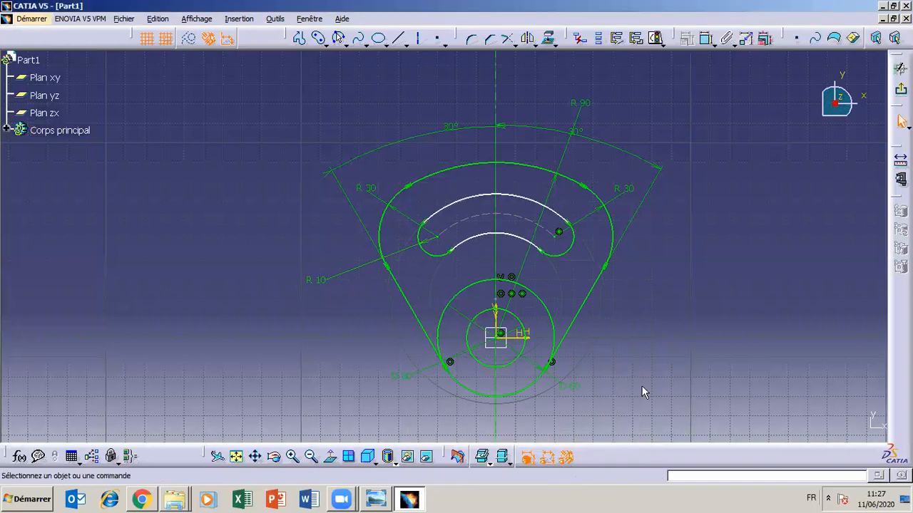
{"action": "left_click", "coordinate": [437, 236]}
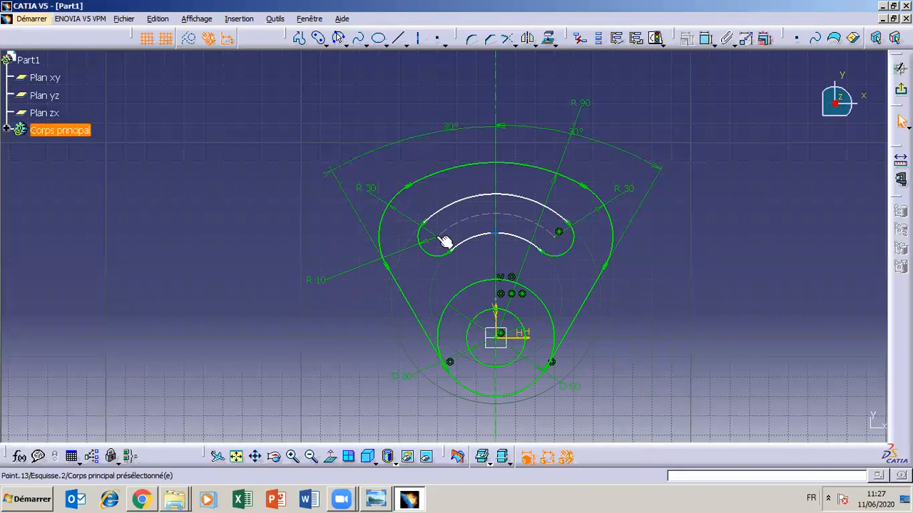
{"action": "left_click", "coordinate": [388, 233], "text": "ctrl"}
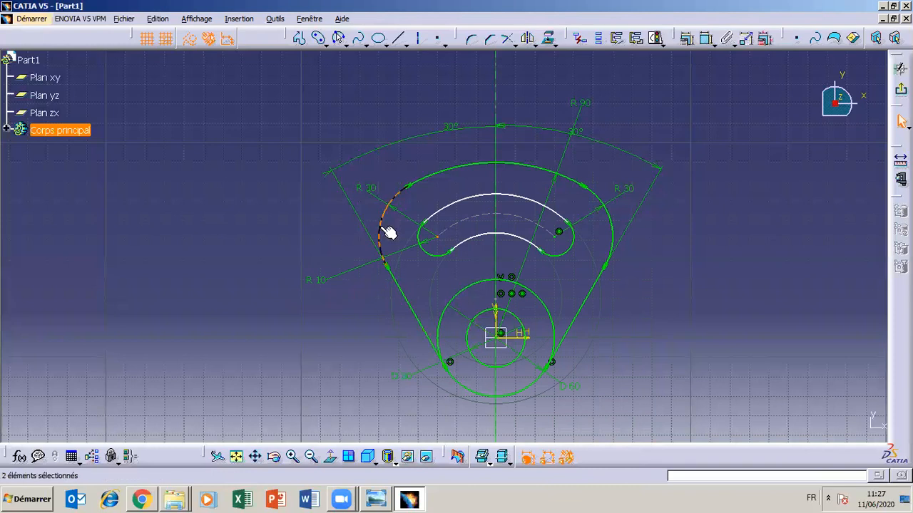
{"action": "left_click", "coordinate": [436, 257], "text": "ctrl"}
{"action": "left_click", "coordinate": [687, 38]}
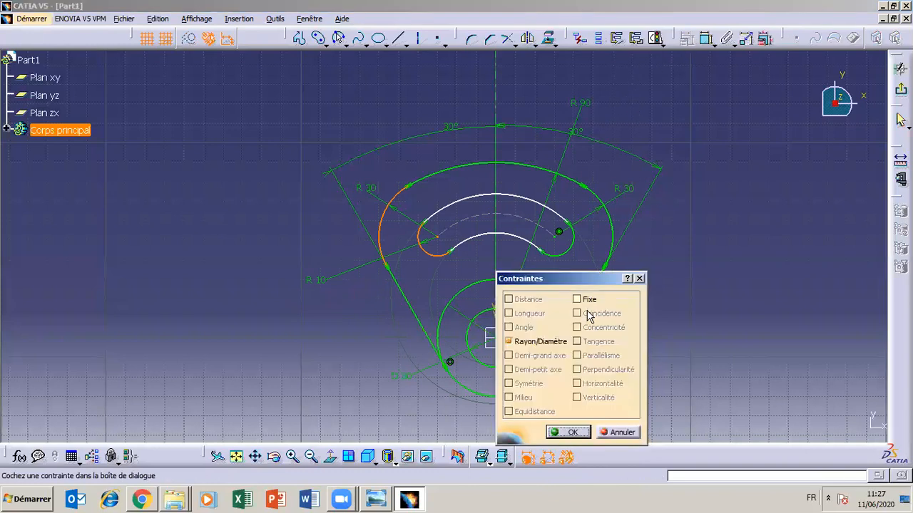
{"action": "left_click", "coordinate": [618, 432]}
{"action": "left_click", "coordinate": [443, 244], "text": "ctrl"}
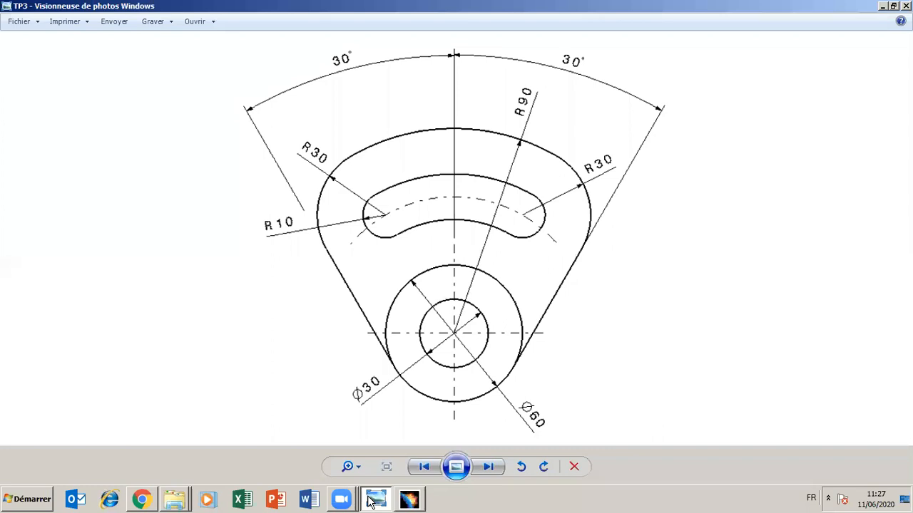
{"action": "left_click", "coordinate": [376, 501]}
{"action": "left_click", "coordinate": [376, 500]}
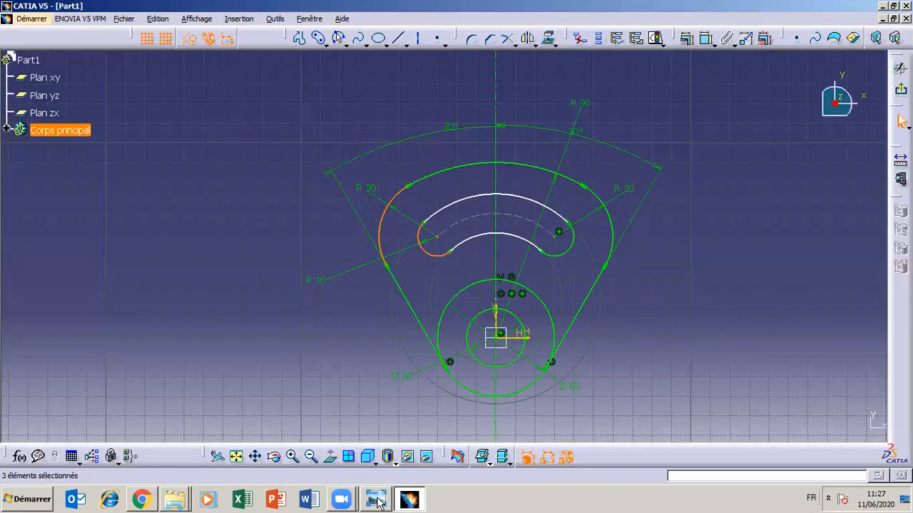
{"action": "left_click", "coordinate": [563, 242]}
{"action": "left_click", "coordinate": [610, 230], "text": "ctrl"}
{"action": "left_click", "coordinate": [636, 38]}
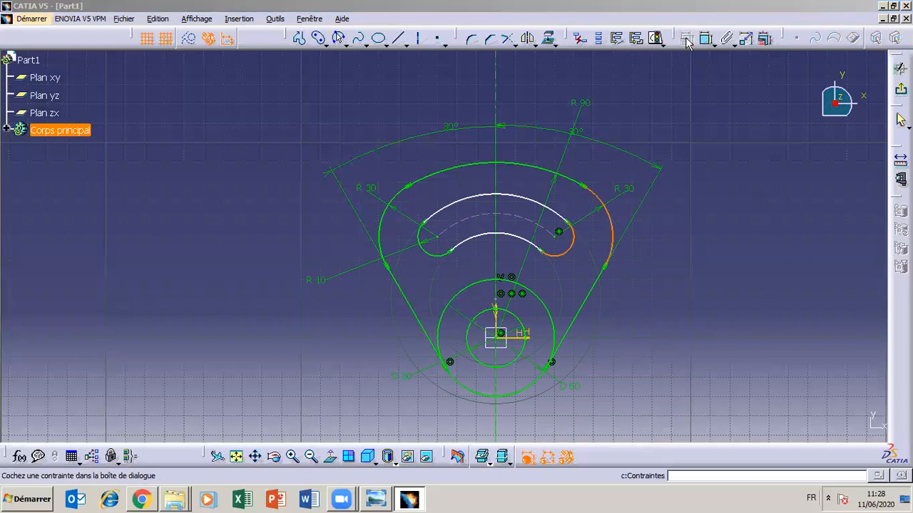
{"action": "left_click", "coordinate": [567, 433]}
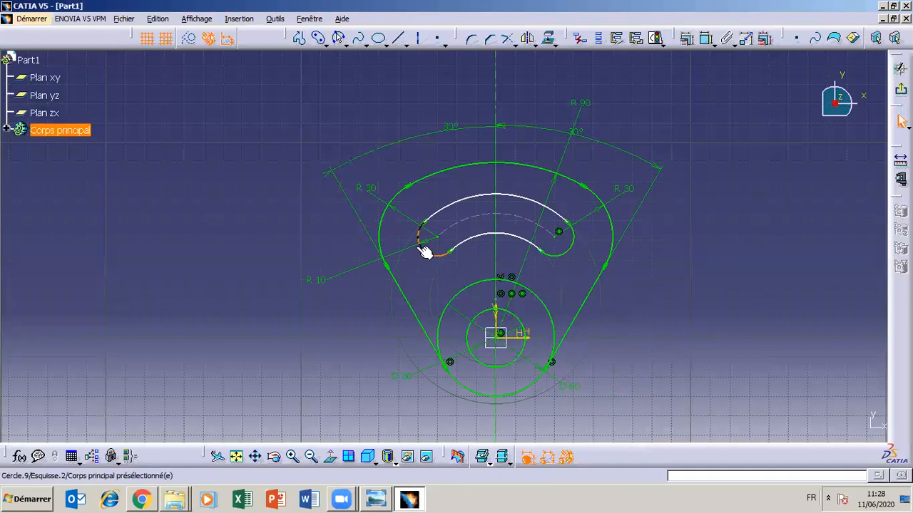
- Make the slot's left end arc concentric with the left R 30 corner arc and compare the sketch with the TP3 drawing
{"action": "left_click", "coordinate": [388, 232]}
{"action": "left_click", "coordinate": [396, 206], "text": "ctrl"}
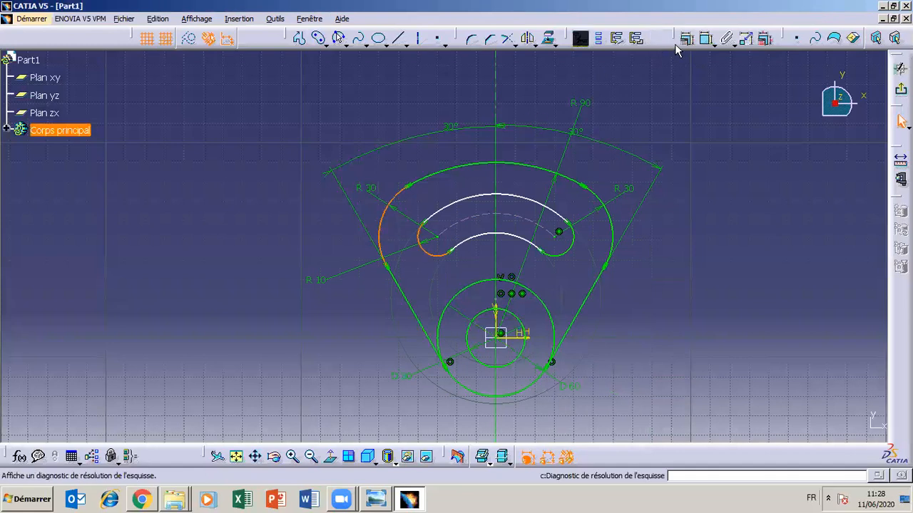
{"action": "left_click", "coordinate": [697, 41]}
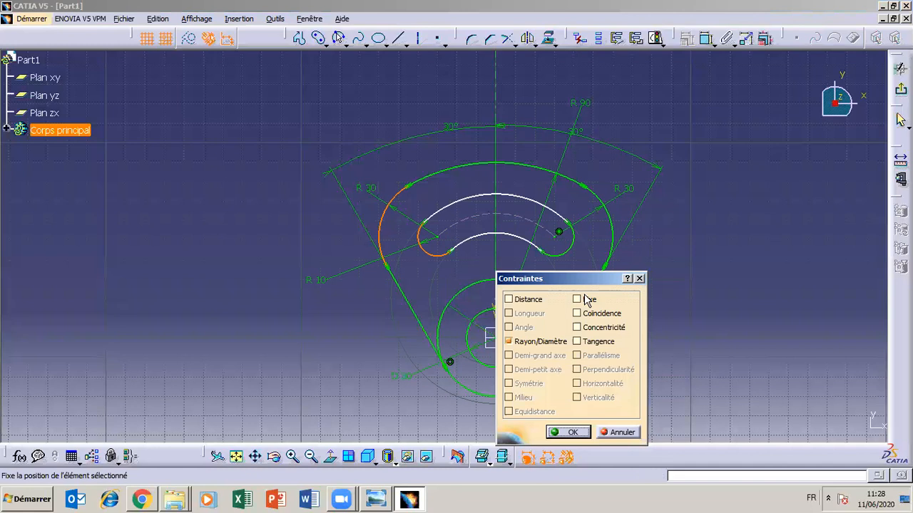
{"action": "left_click", "coordinate": [577, 327]}
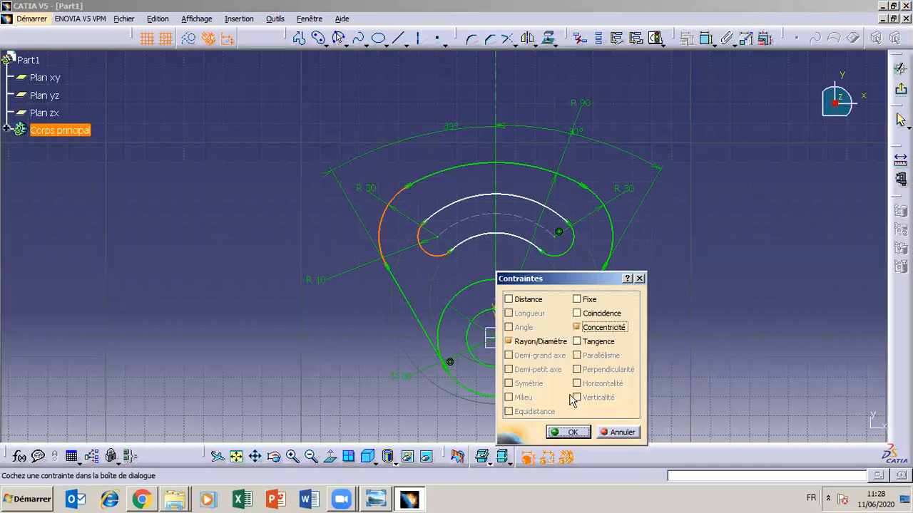
{"action": "left_click", "coordinate": [572, 433]}
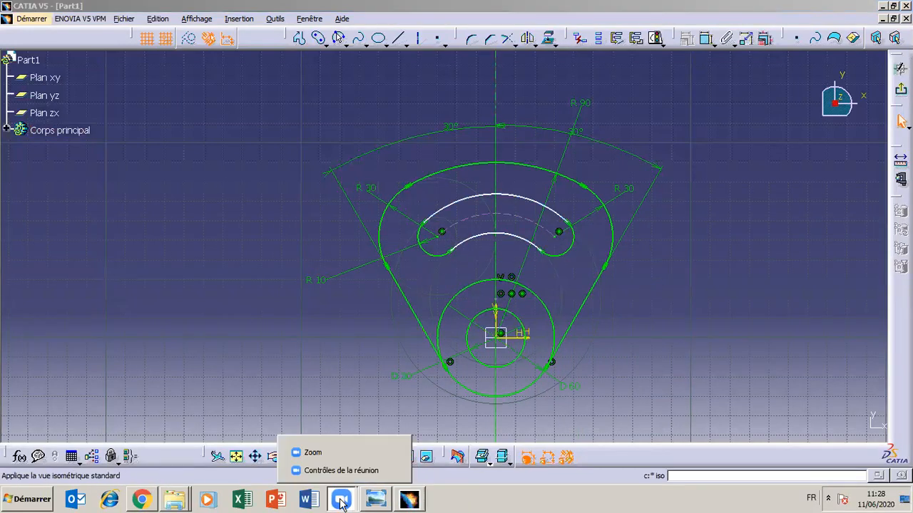
{"action": "left_click", "coordinate": [377, 501]}
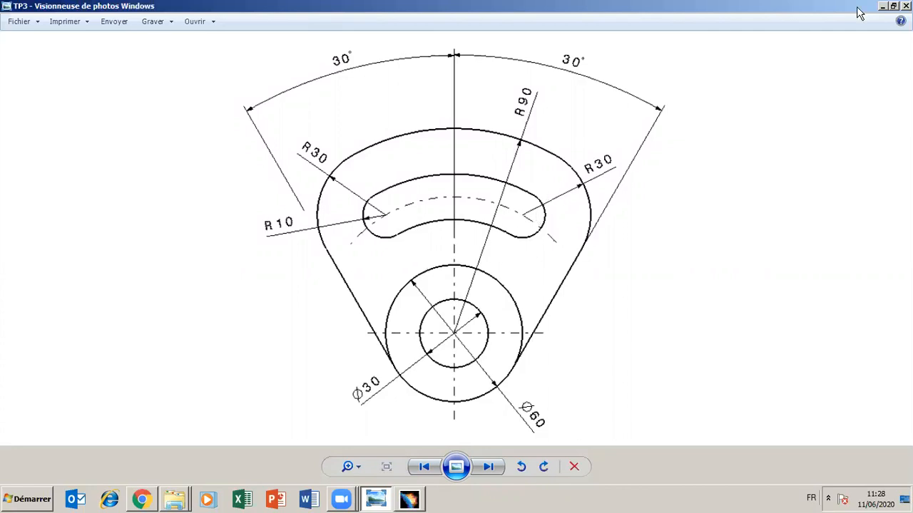
{"action": "left_click", "coordinate": [883, 6]}
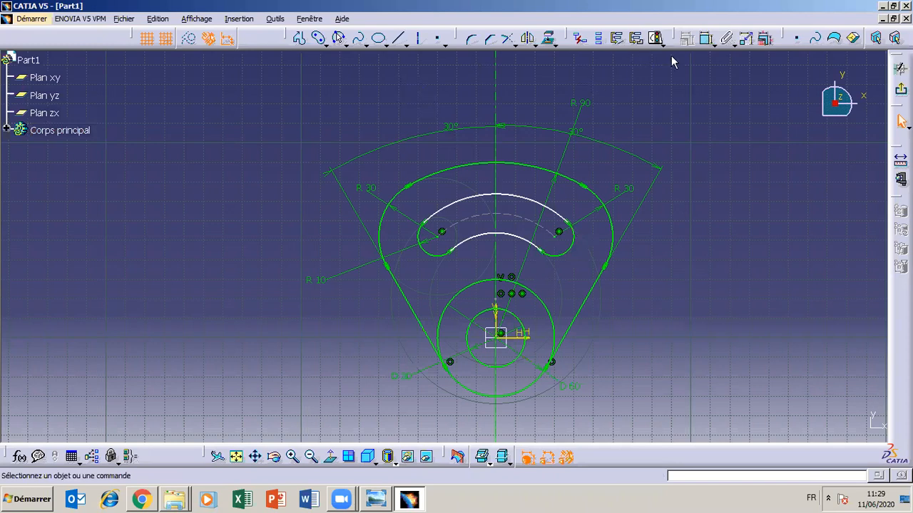
- Try to add a radius dimension to the slot's right end arc
{"action": "left_click", "coordinate": [706, 37]}
{"action": "left_click", "coordinate": [575, 242]}
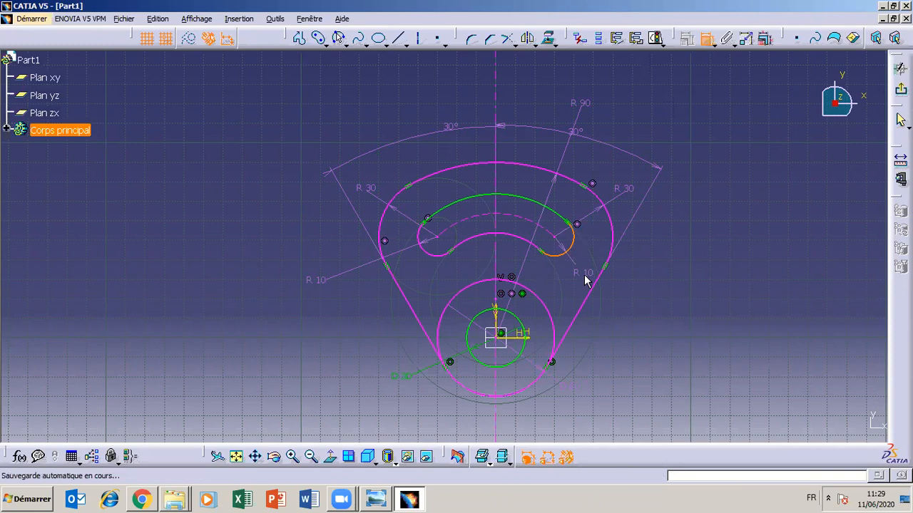
{"action": "left_click", "coordinate": [584, 275]}
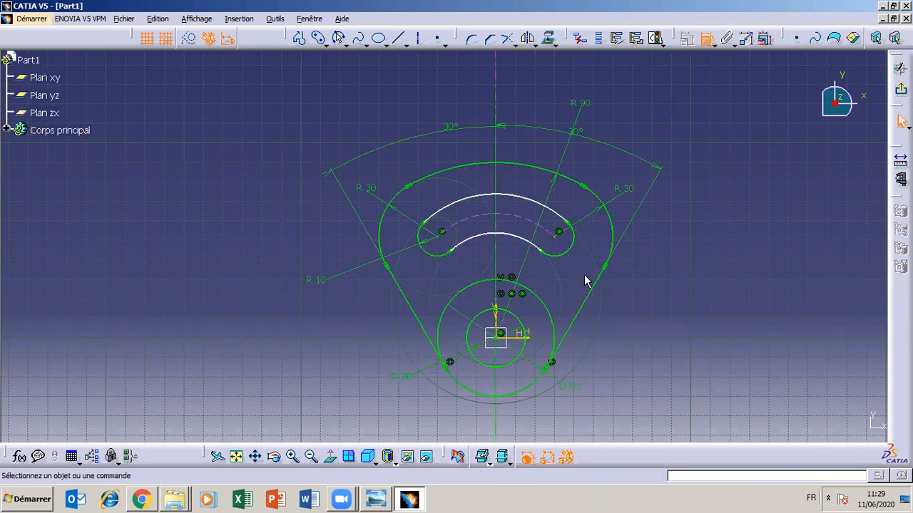
- Make the slot's inner arc concentric with the 60 mm circle and compare the sketch with the TP3 drawing
{"action": "left_click", "coordinate": [506, 235]}
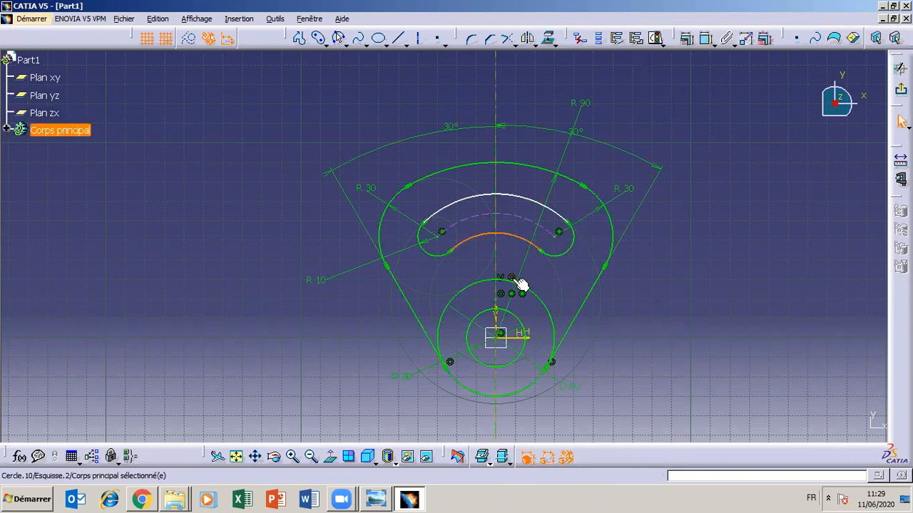
{"action": "left_click", "coordinate": [519, 281], "text": "ctrl"}
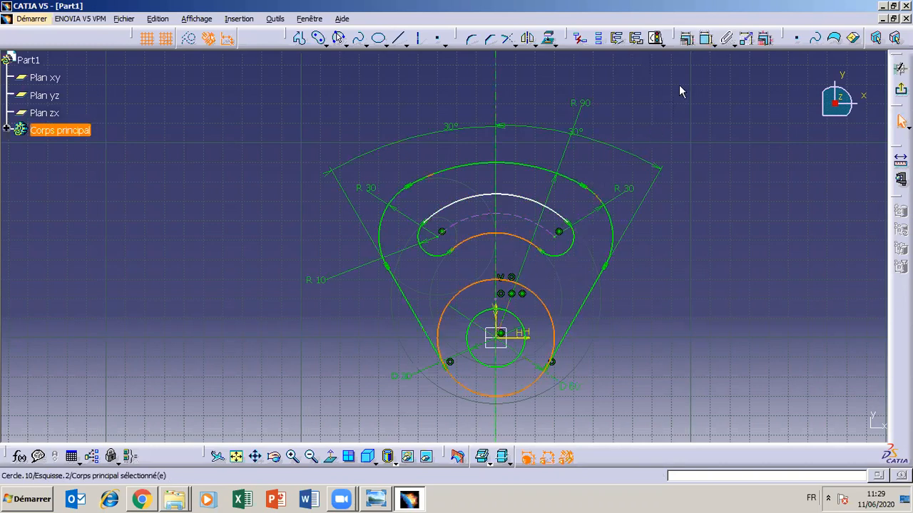
{"action": "left_click", "coordinate": [687, 39]}
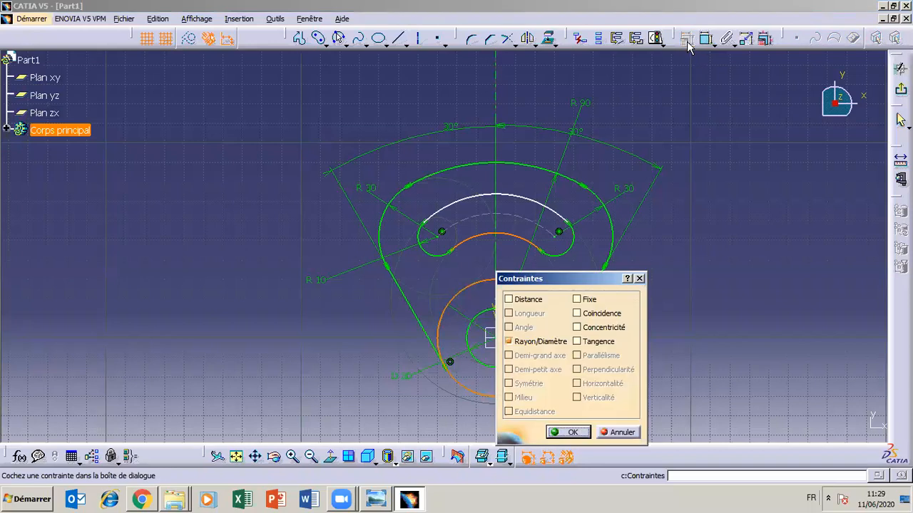
{"action": "left_click", "coordinate": [576, 327]}
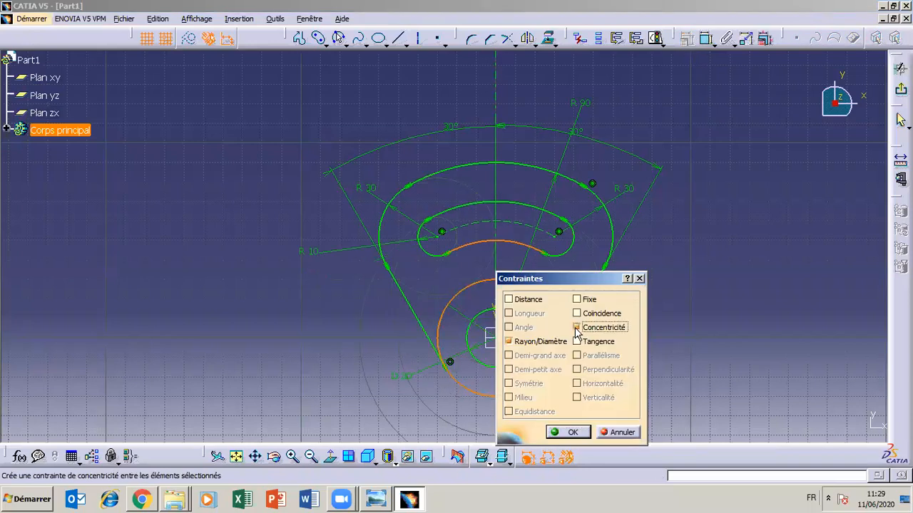
{"action": "left_click", "coordinate": [573, 432]}
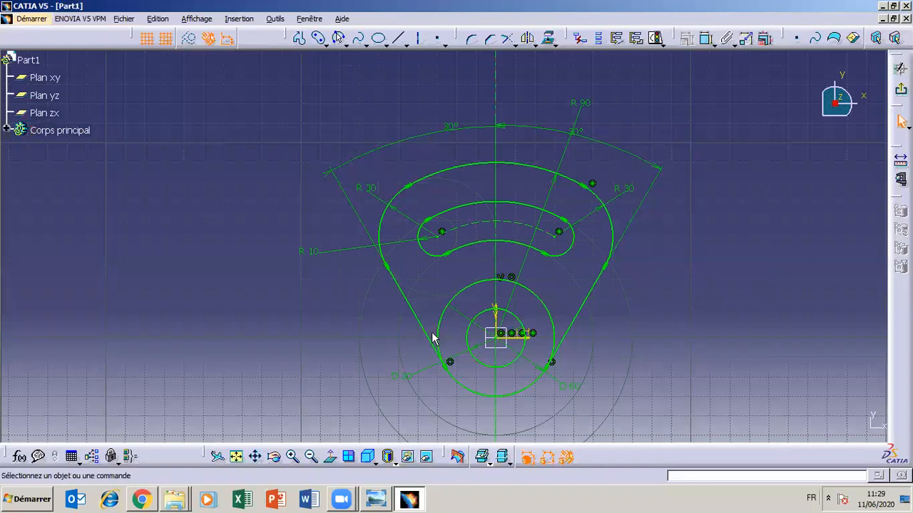
{"action": "left_click", "coordinate": [373, 500]}
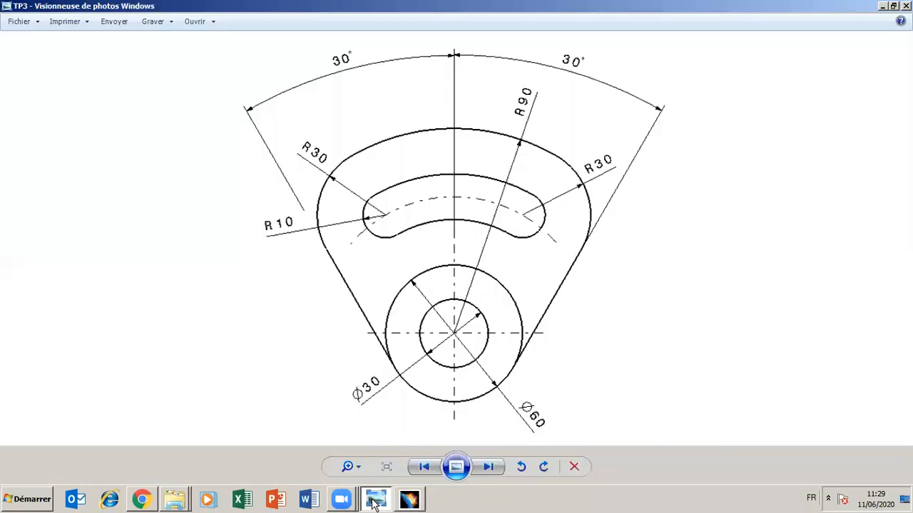
{"action": "left_click", "coordinate": [374, 501]}
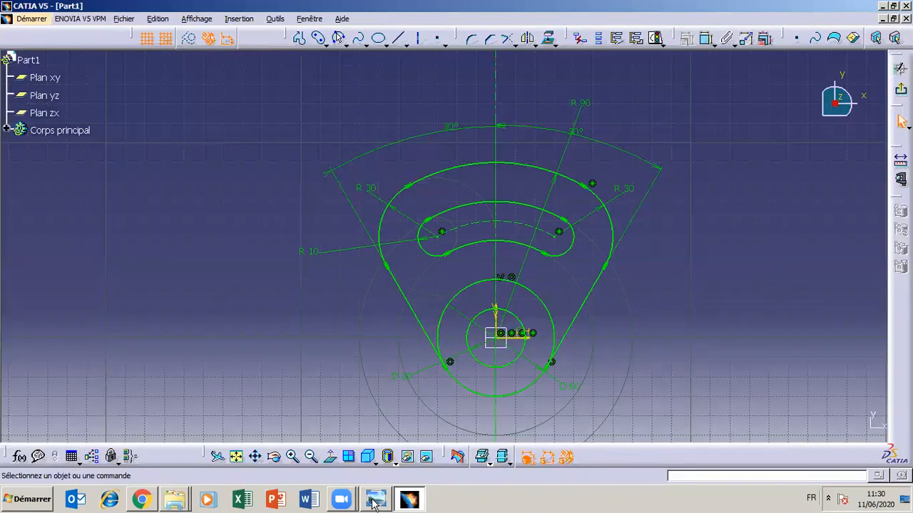